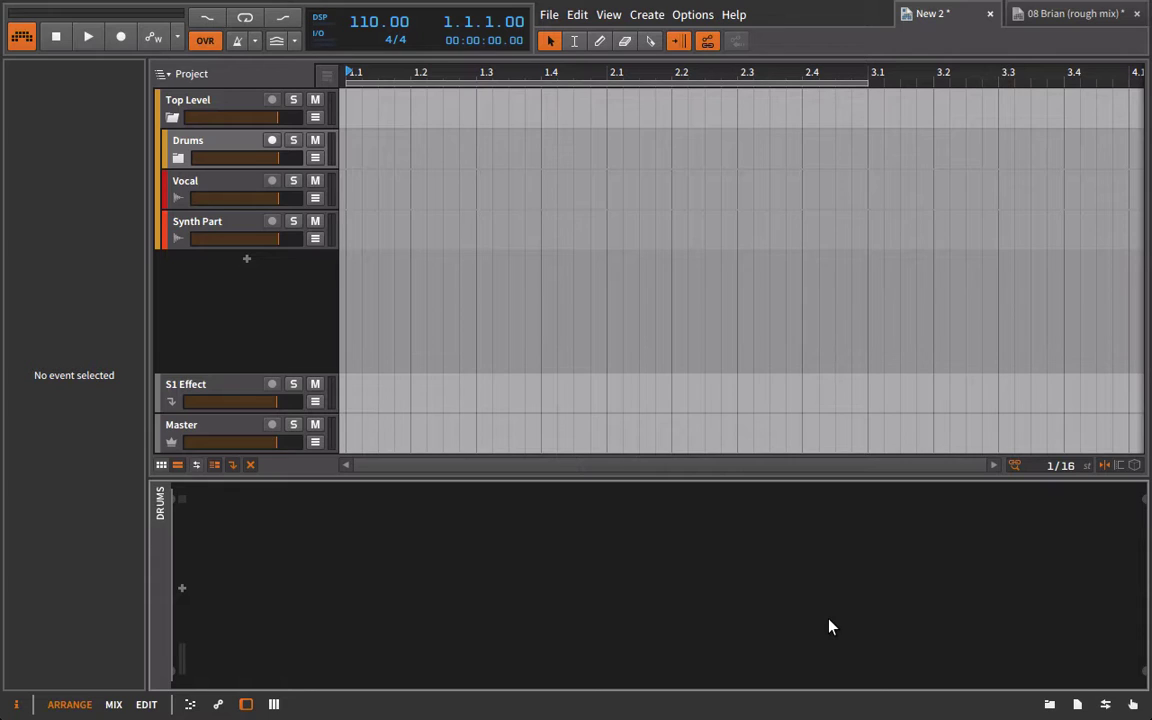
Collapse and expand the Top Level group track twice to examine how it holds its nested tracks
click(212, 111)
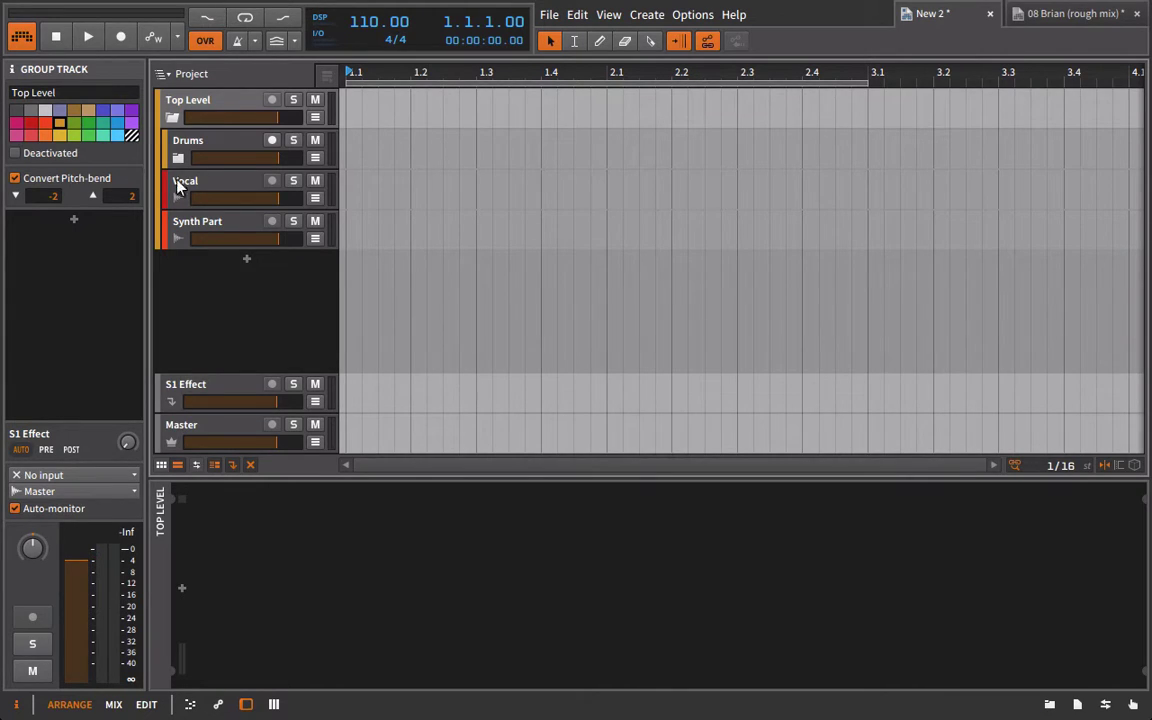
click(173, 118)
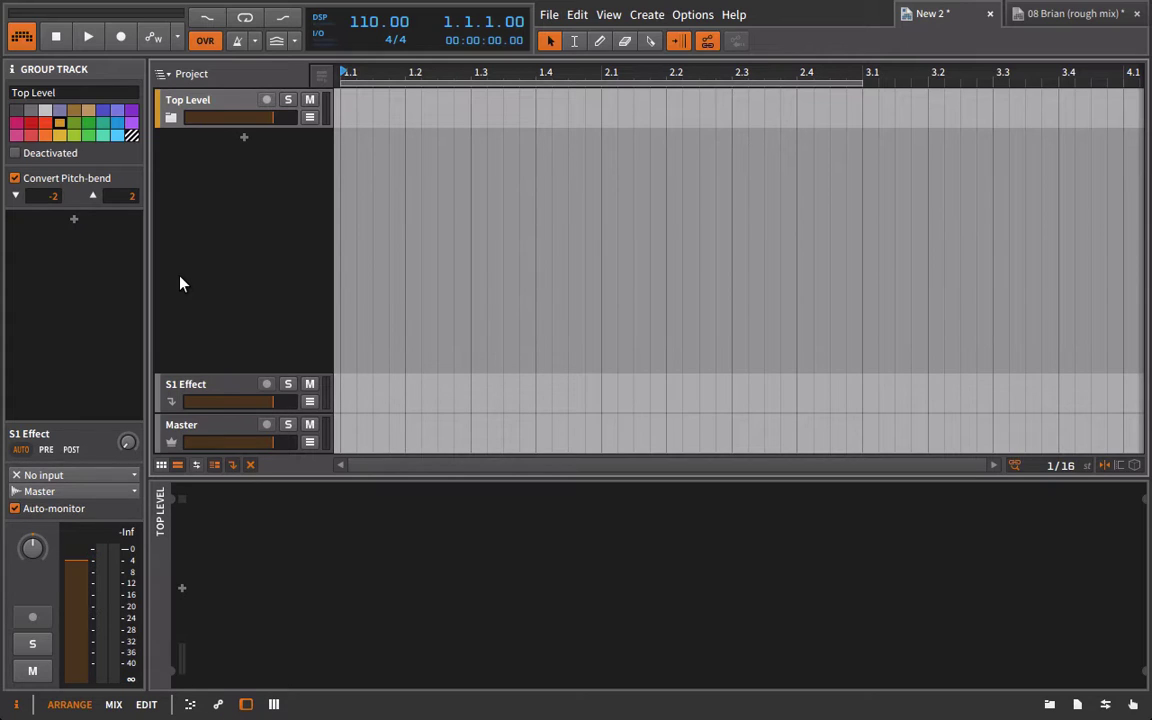
click(172, 117)
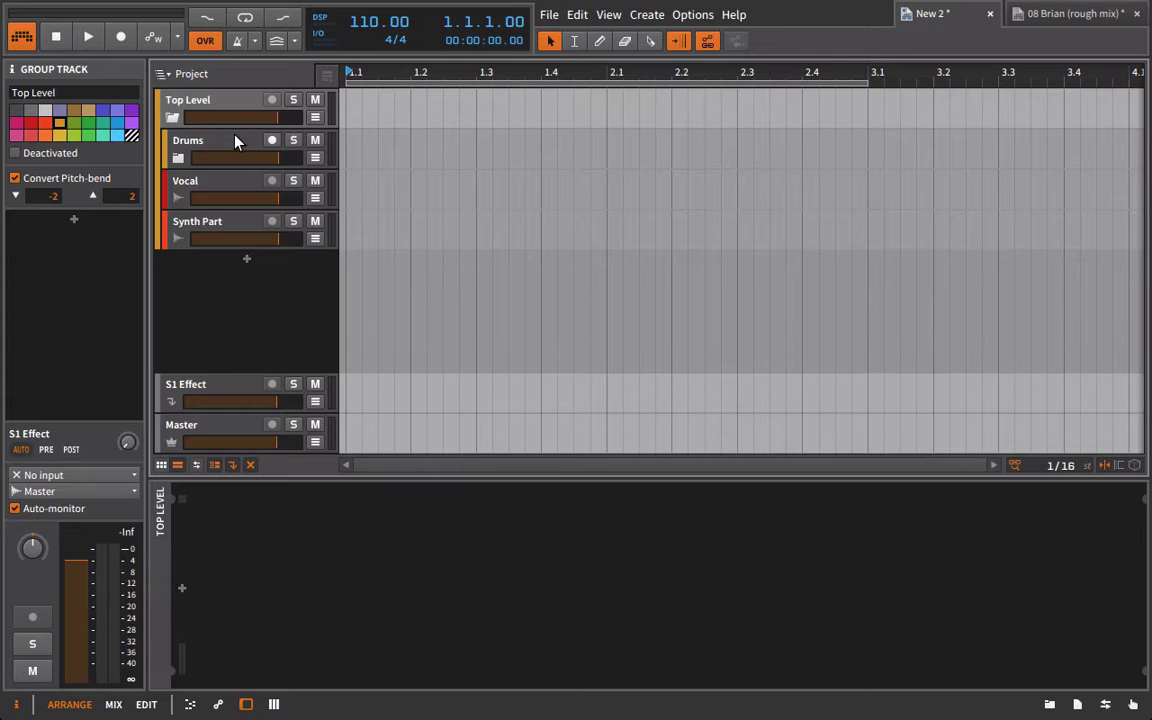
click(172, 117)
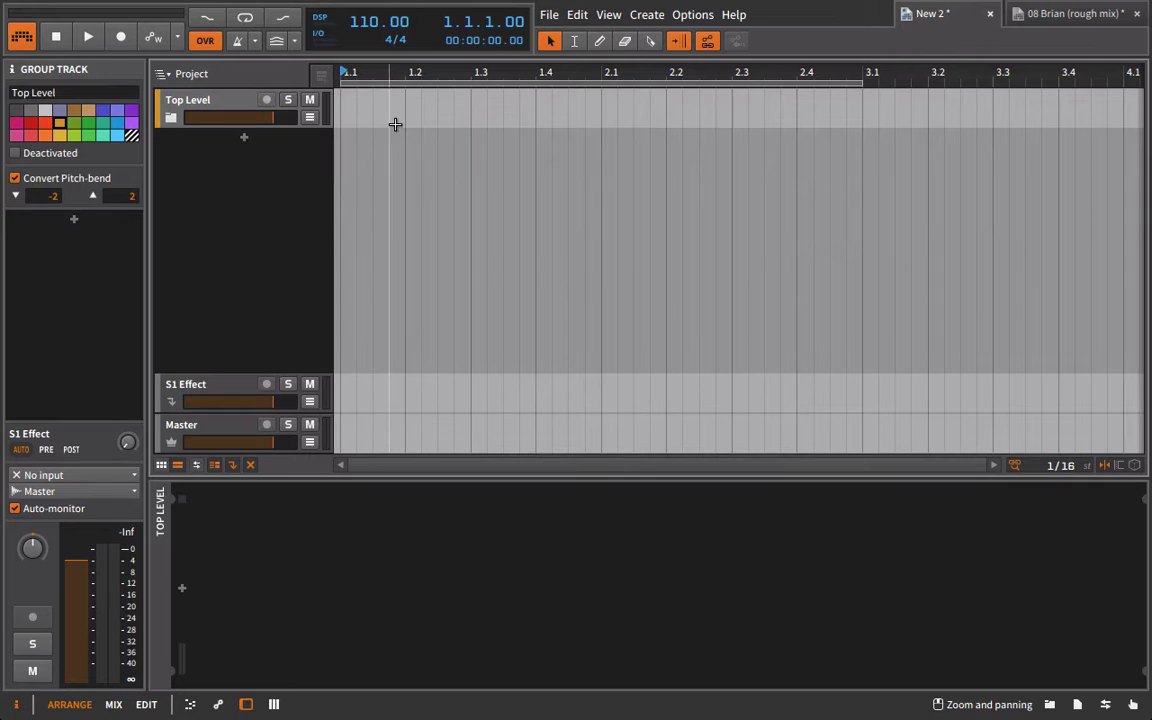
click(172, 118)
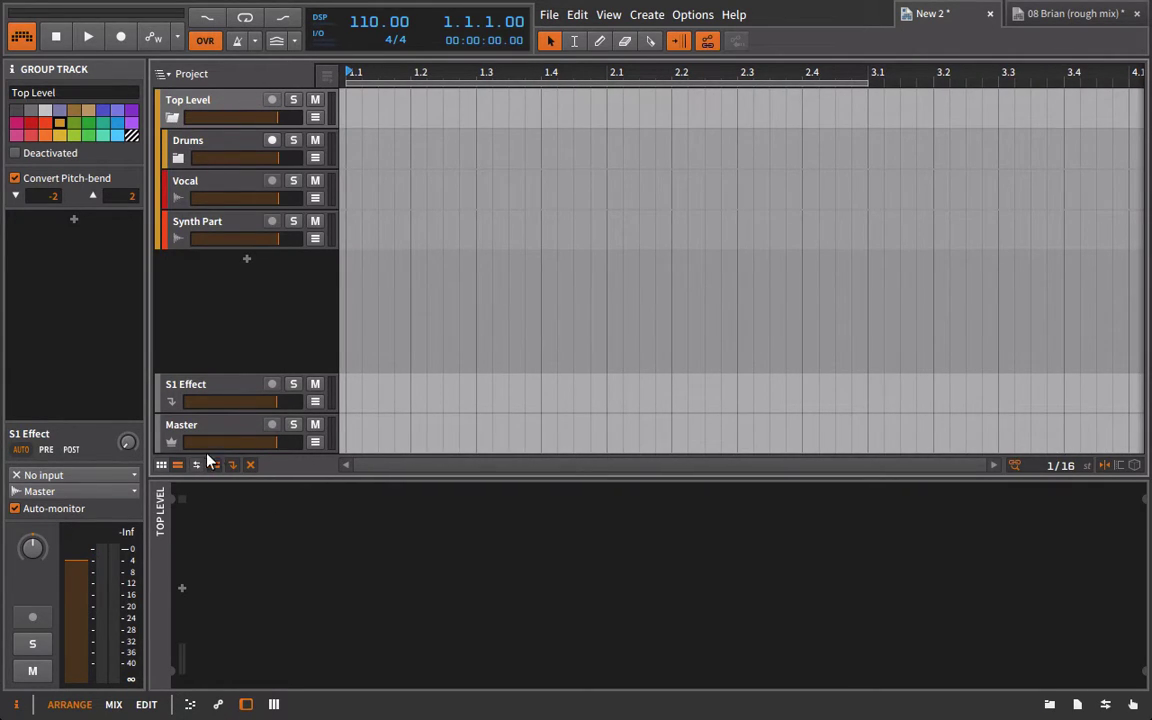
Compare the Master track with the Top Level group, nudging the group's volume and resetting it
click(195, 424)
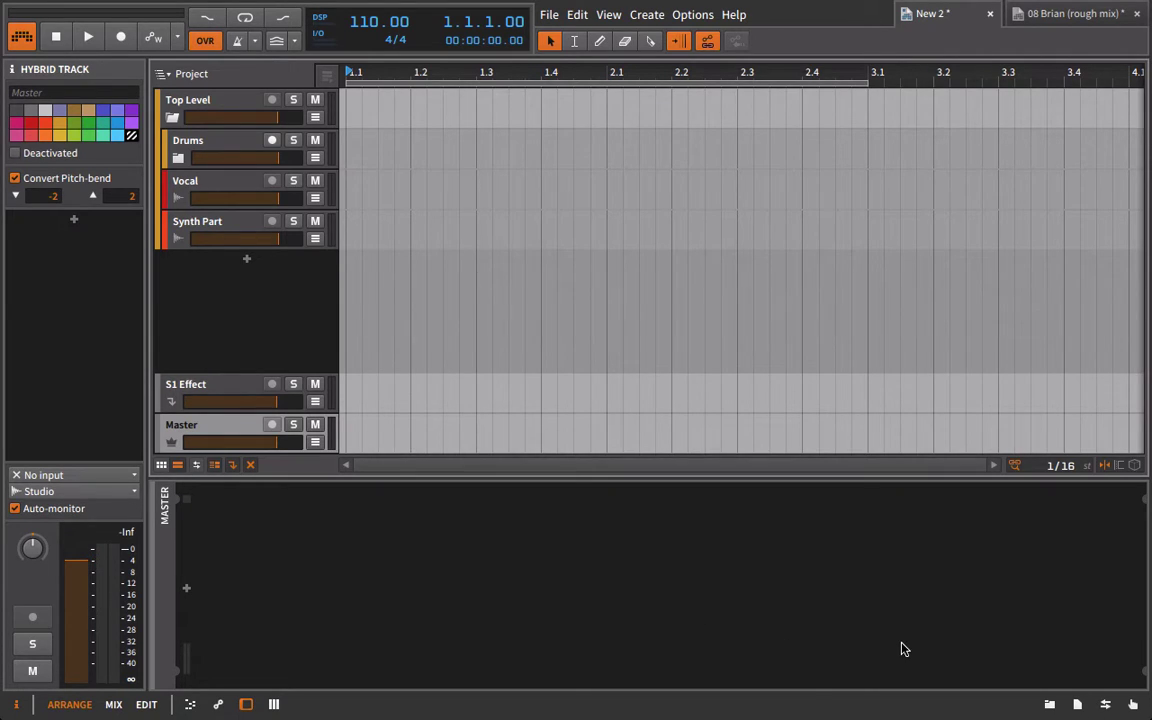
click(210, 98)
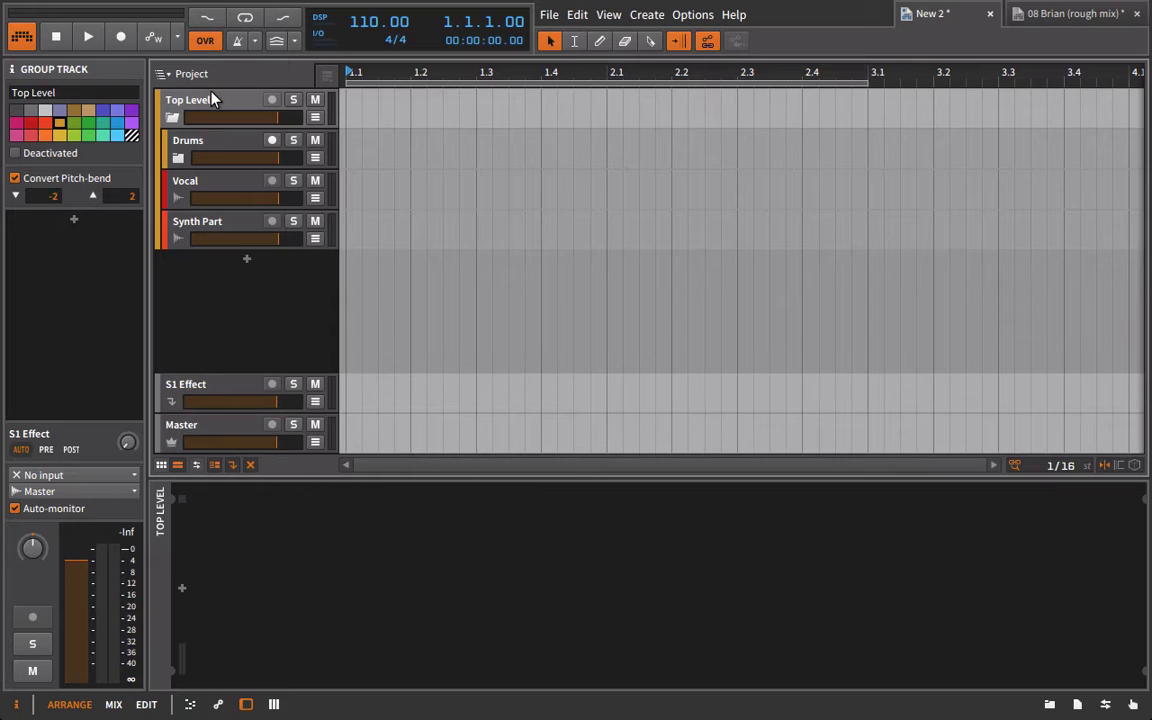
drag(276, 118, 267, 123)
double_click(267, 121)
Add a Bitwig Filter device to the Top Level group and raise its cutoff to about 19.9 kHz
click(1052, 705)
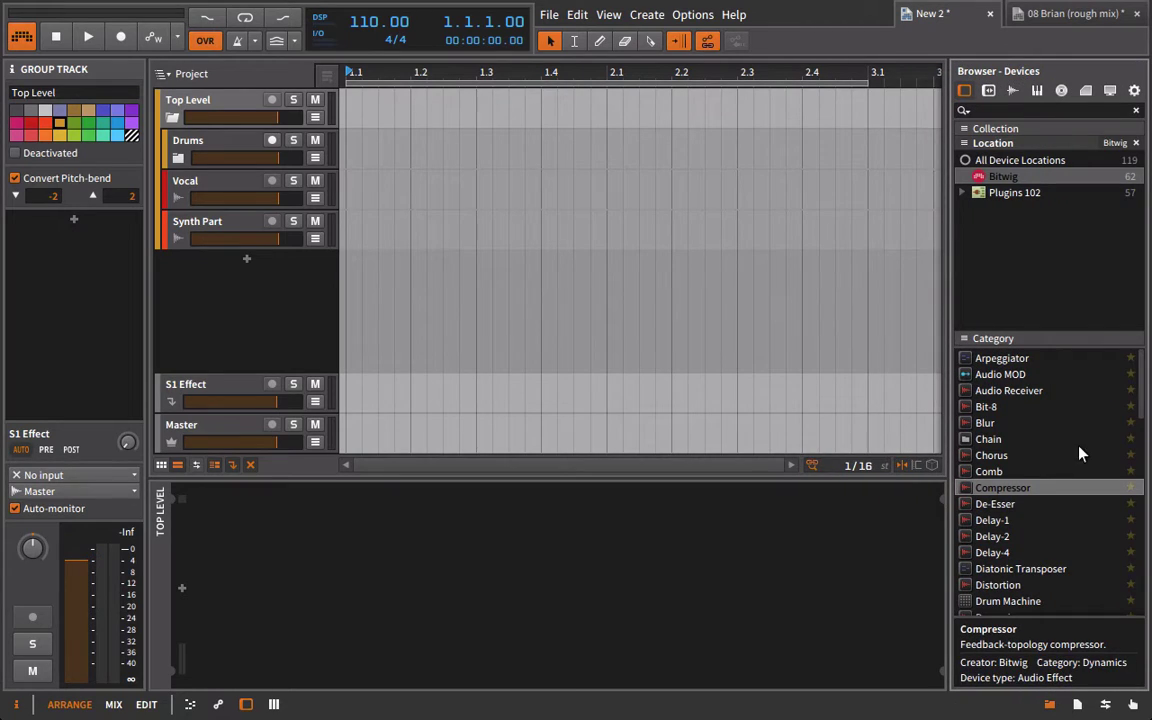
scroll(1038, 546, down, 5)
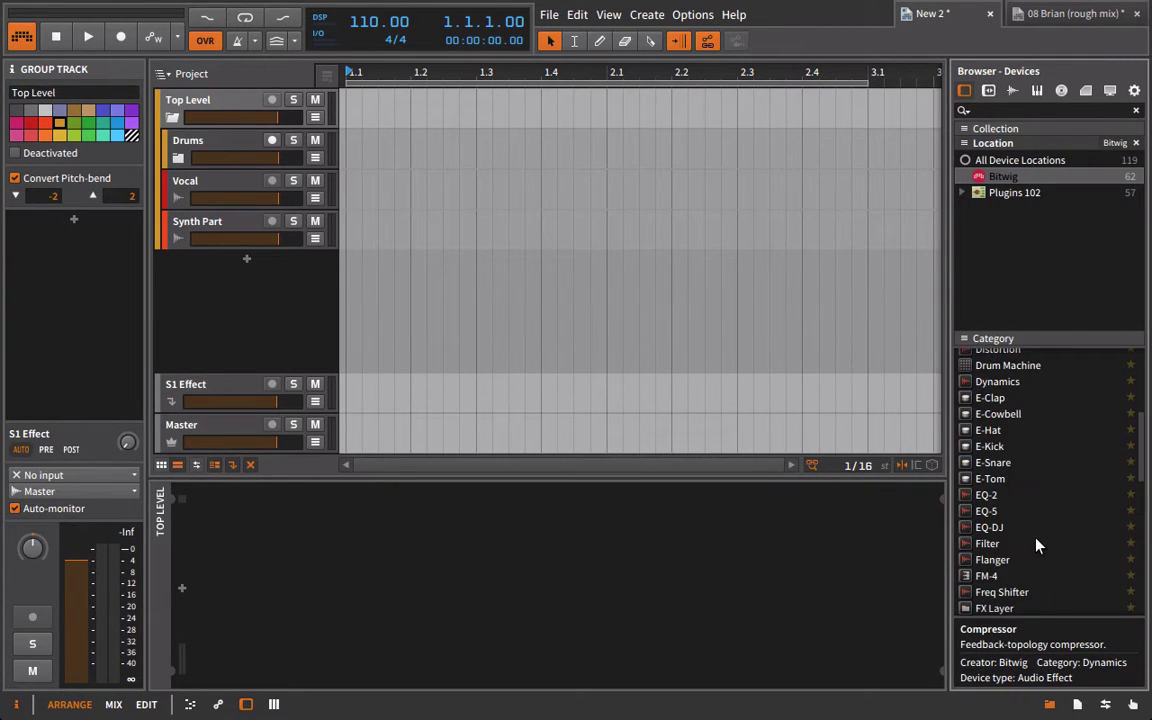
drag(987, 544, 181, 107)
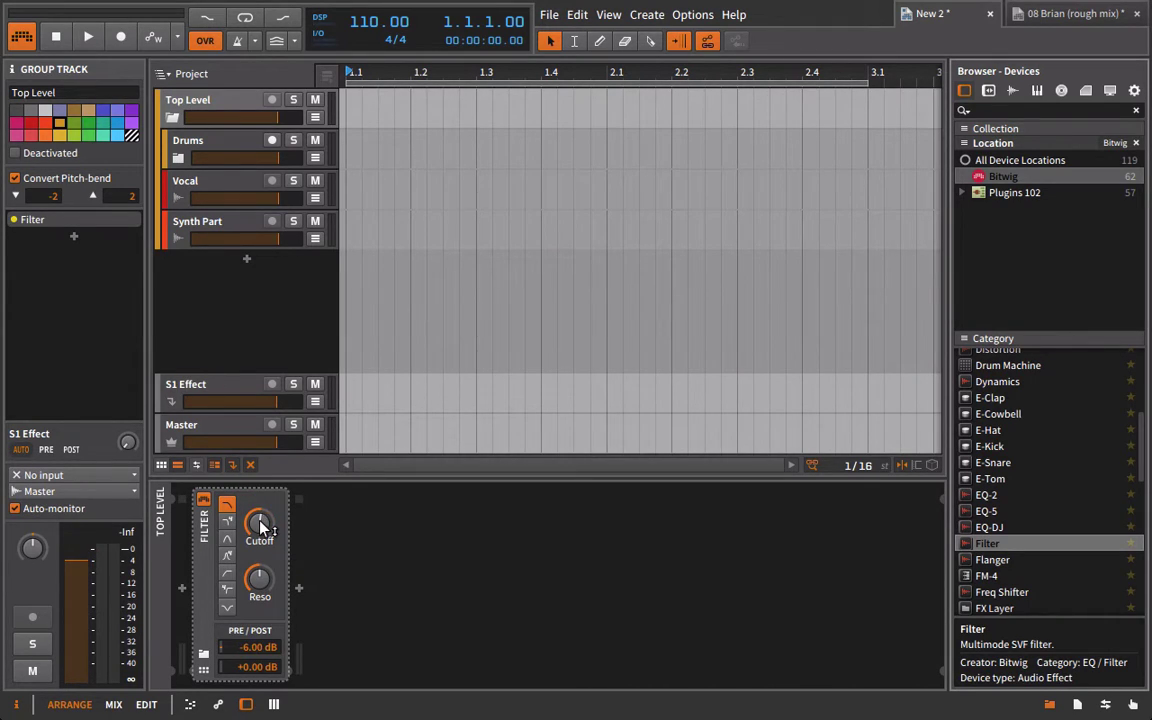
drag(259, 524, 259, 510)
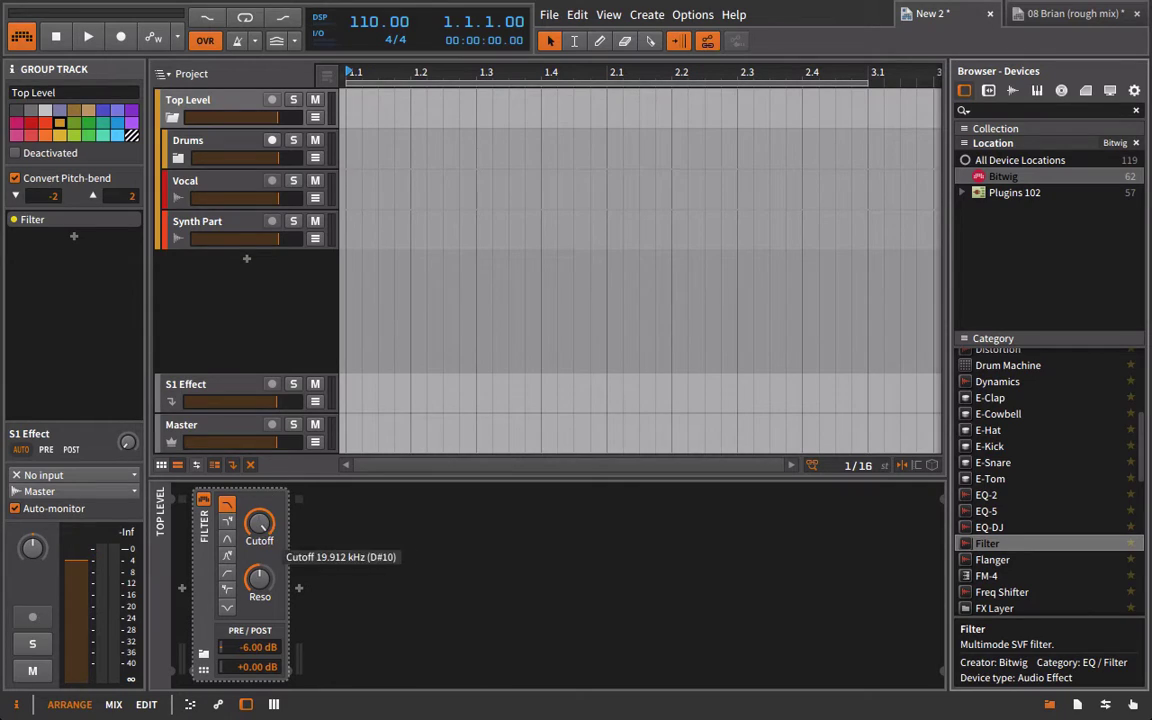
Examine the device chains of the Drums, Synth Part and Top Level tracks, briefly testing the Vocal track's volume
click(186, 143)
click(193, 228)
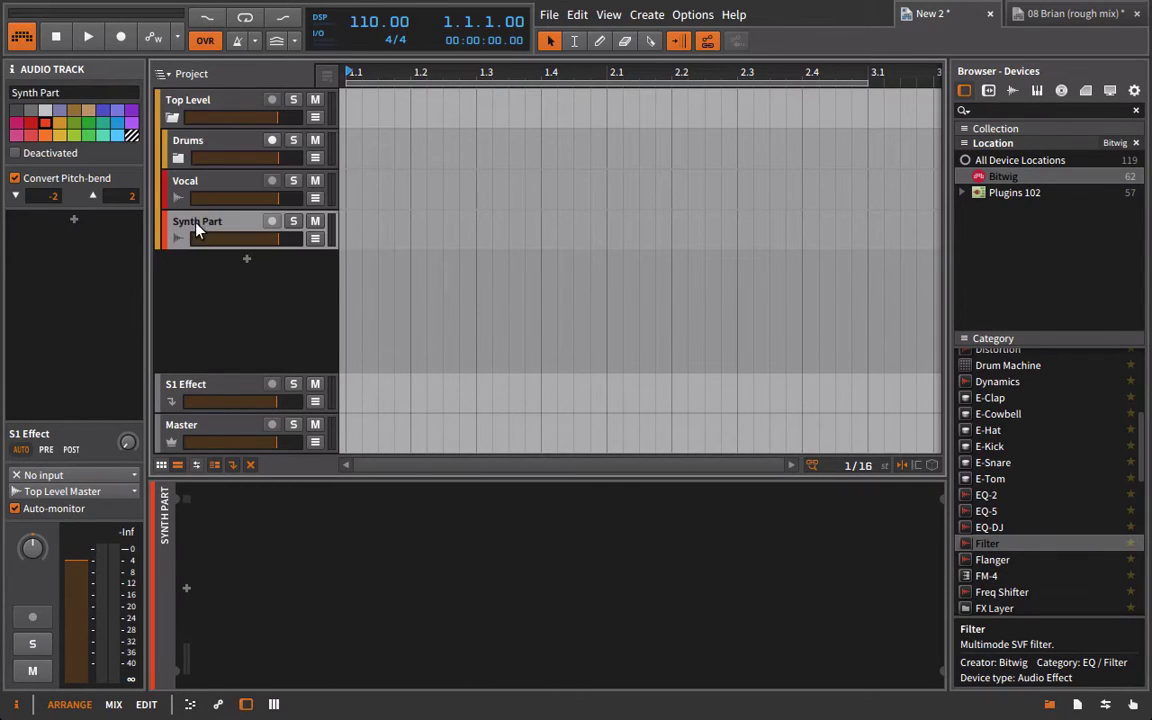
click(190, 141)
drag(190, 199, 197, 215)
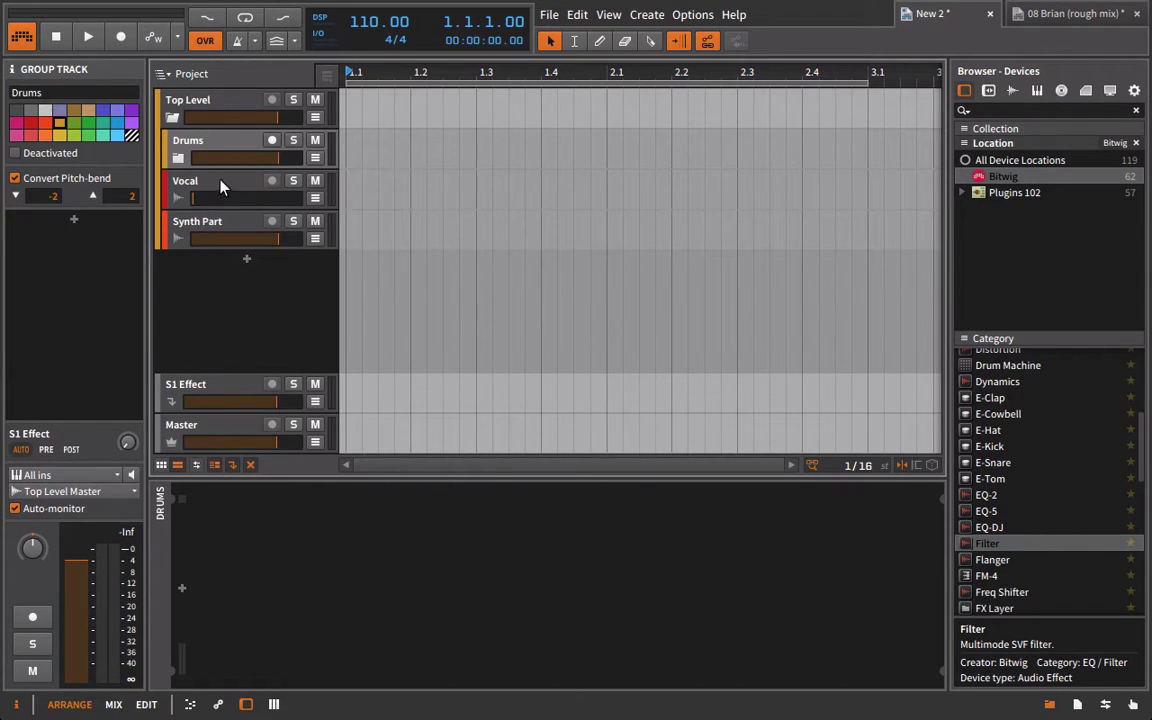
click(220, 118)
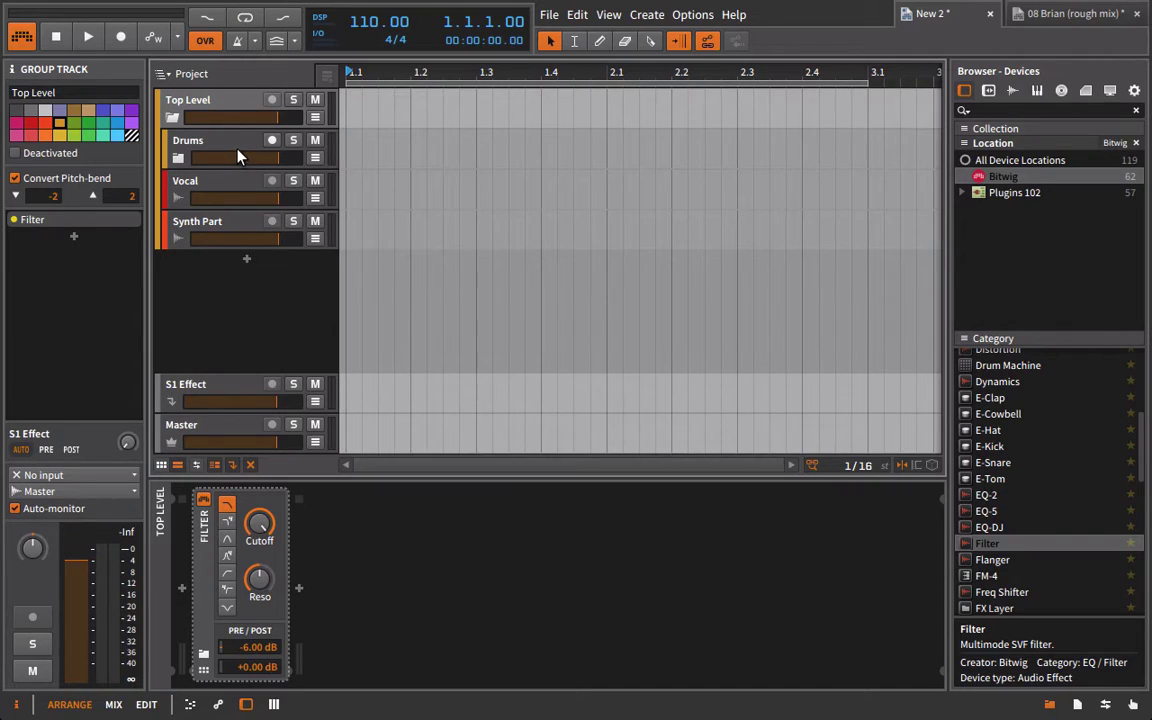
Create two audio tracks below the Top Level group and combine them into a new group track
right_click(254, 328)
click(277, 356)
right_click(253, 350)
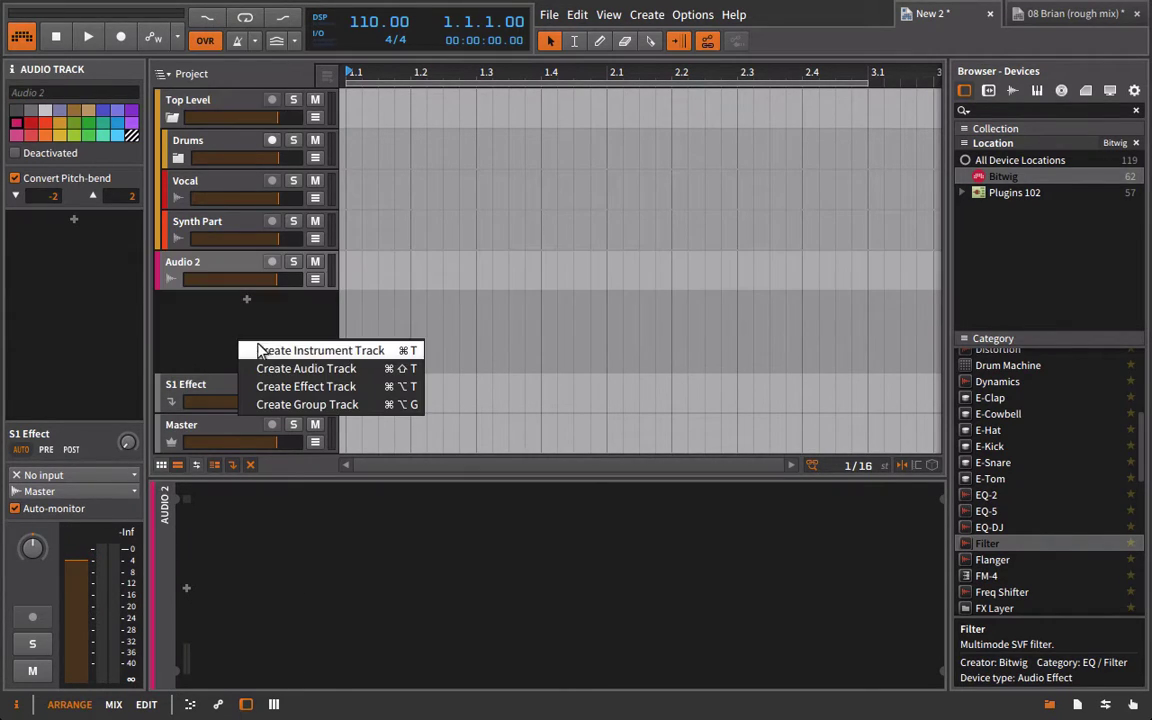
click(277, 367)
shift+click(200, 273)
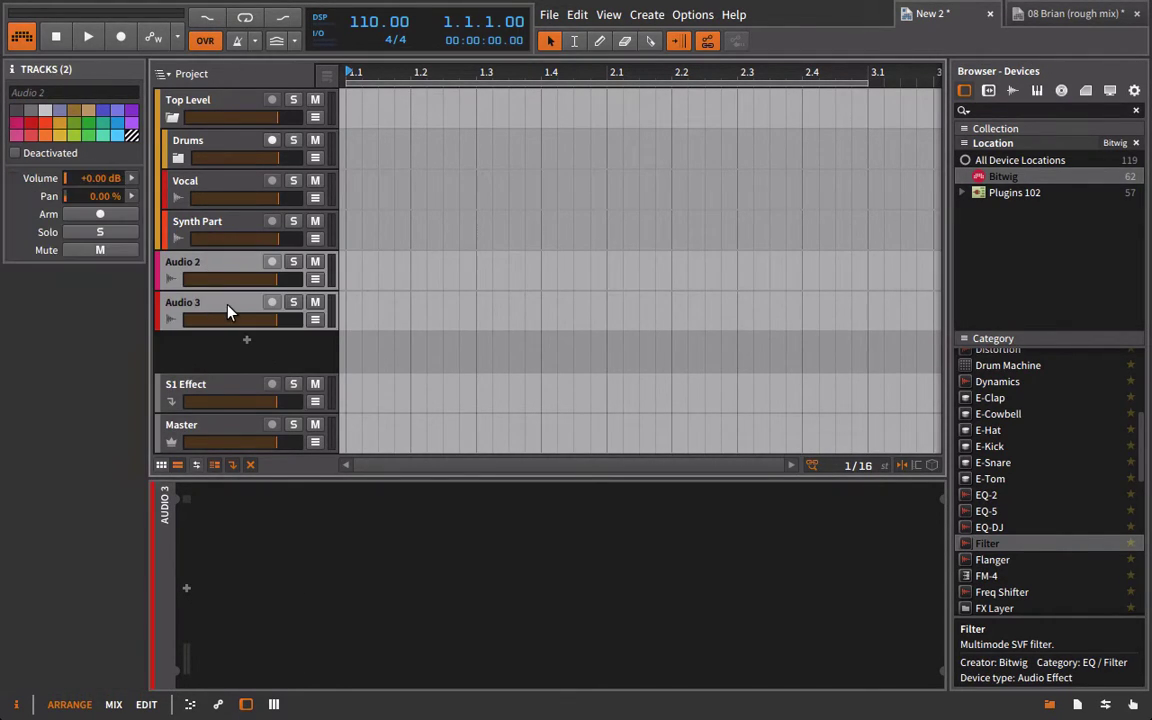
key(ctrl+g)
Nest the Top Level group and the new audio group inside one enclosing parent group
shift+click(205, 105)
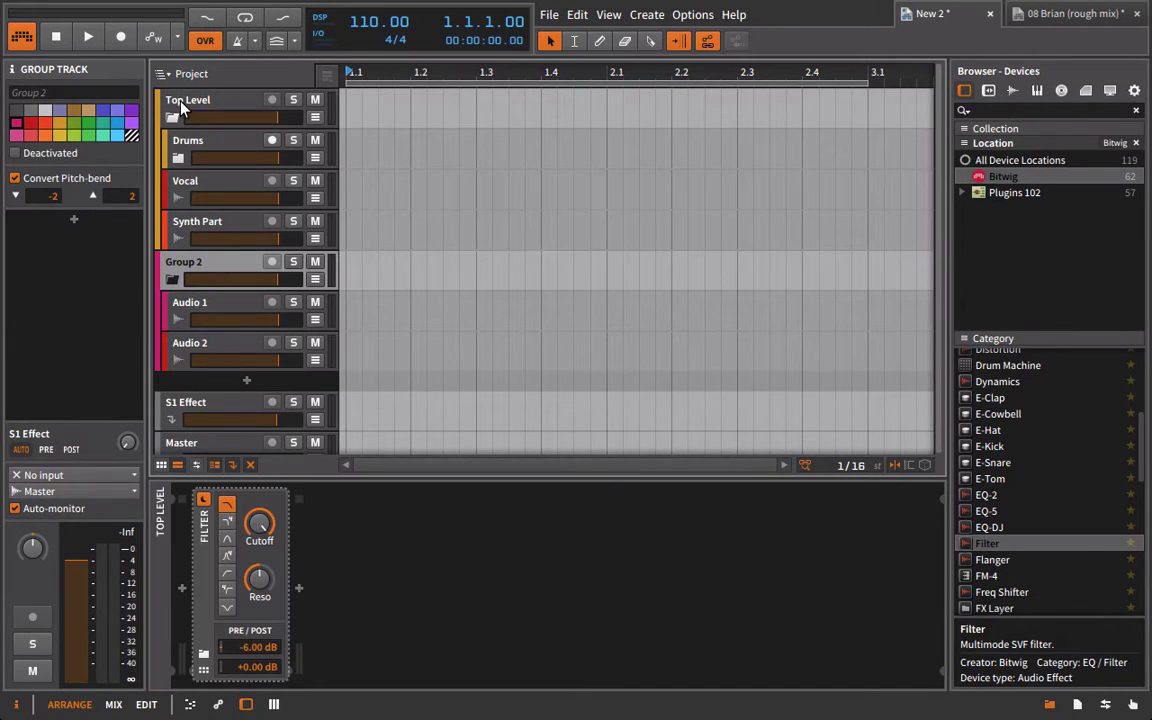
key(ctrl+g)
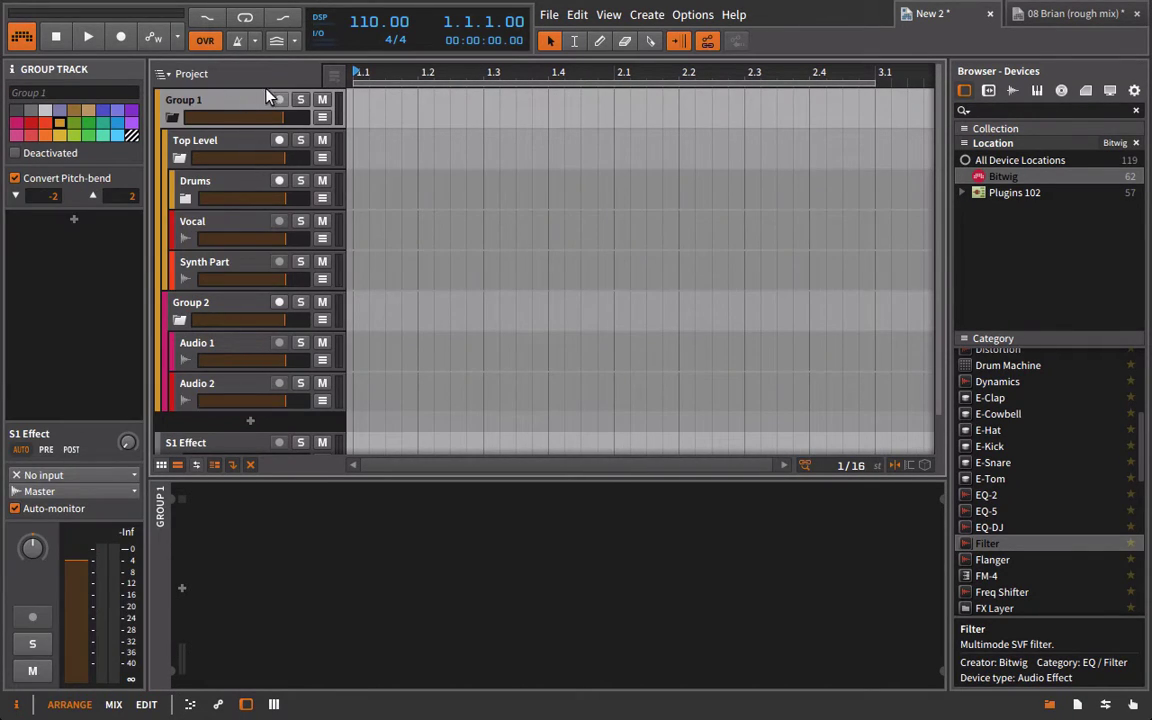
click(220, 309)
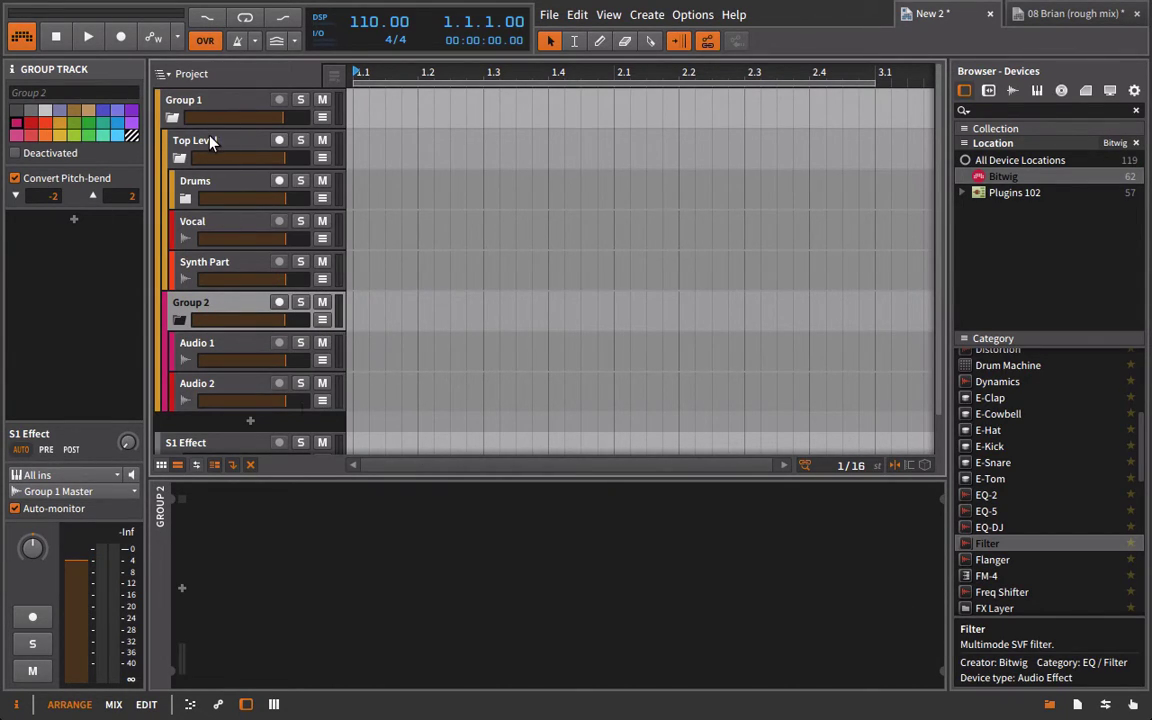
Move the Filter device from the Top Level group to the enclosing Group 1 and hide the device browser
click(210, 137)
drag(204, 529, 204, 104)
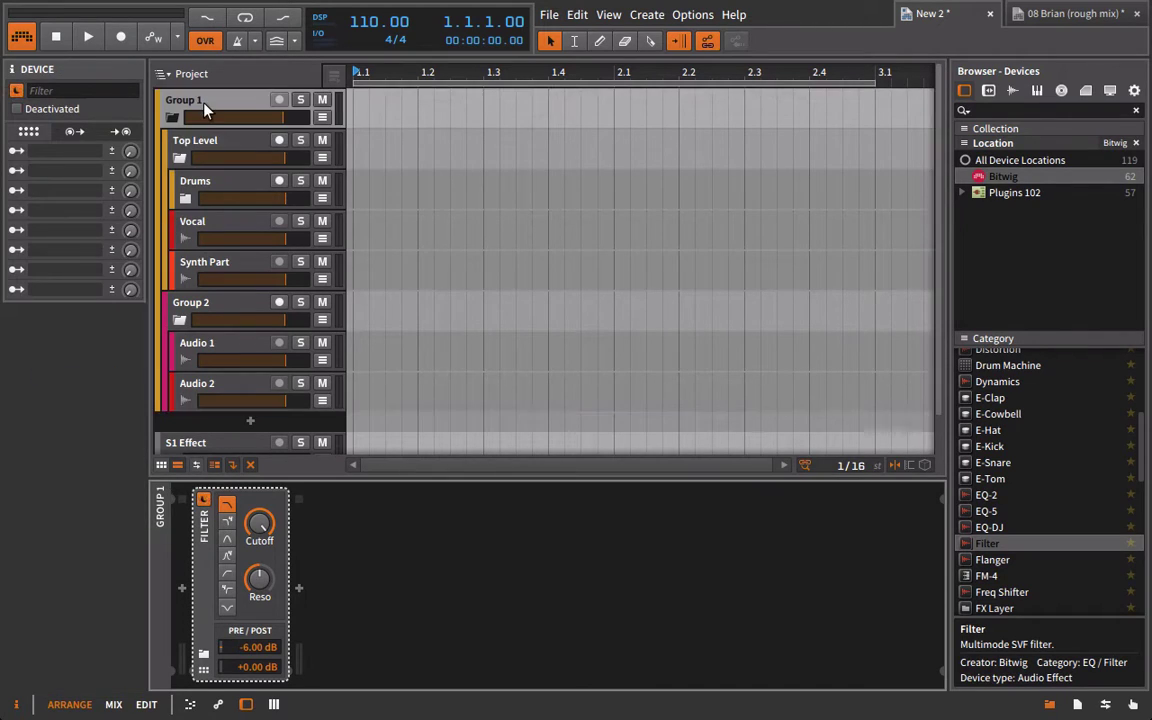
click(204, 110)
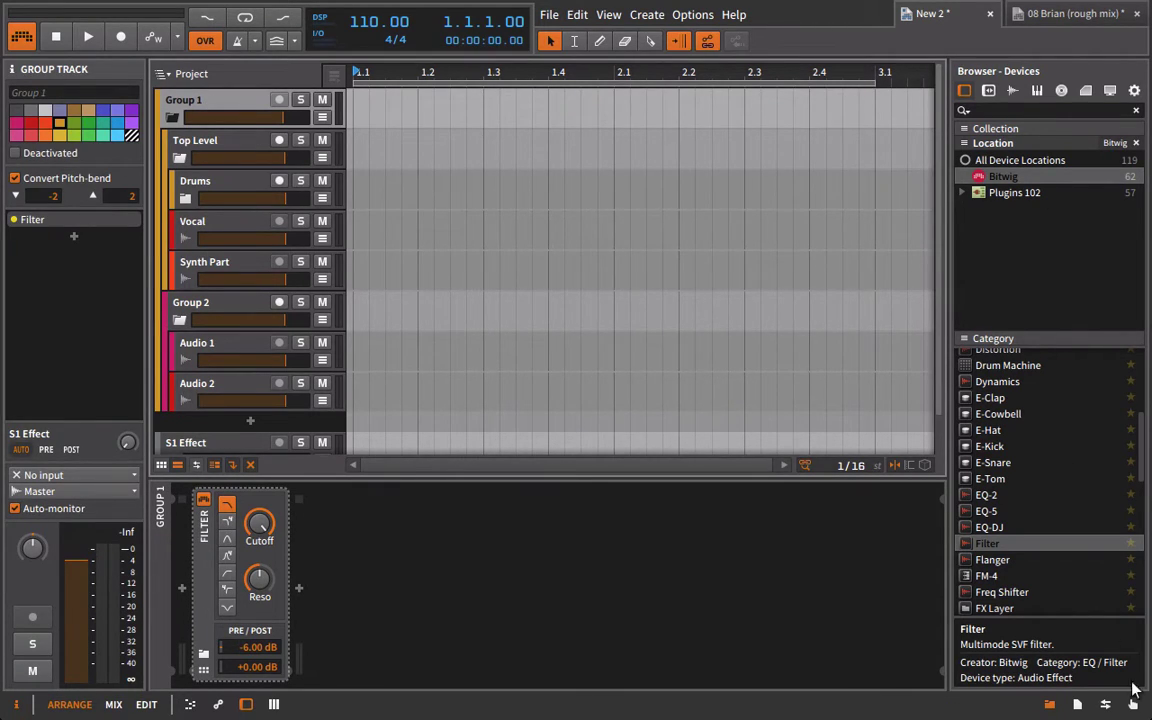
click(1049, 704)
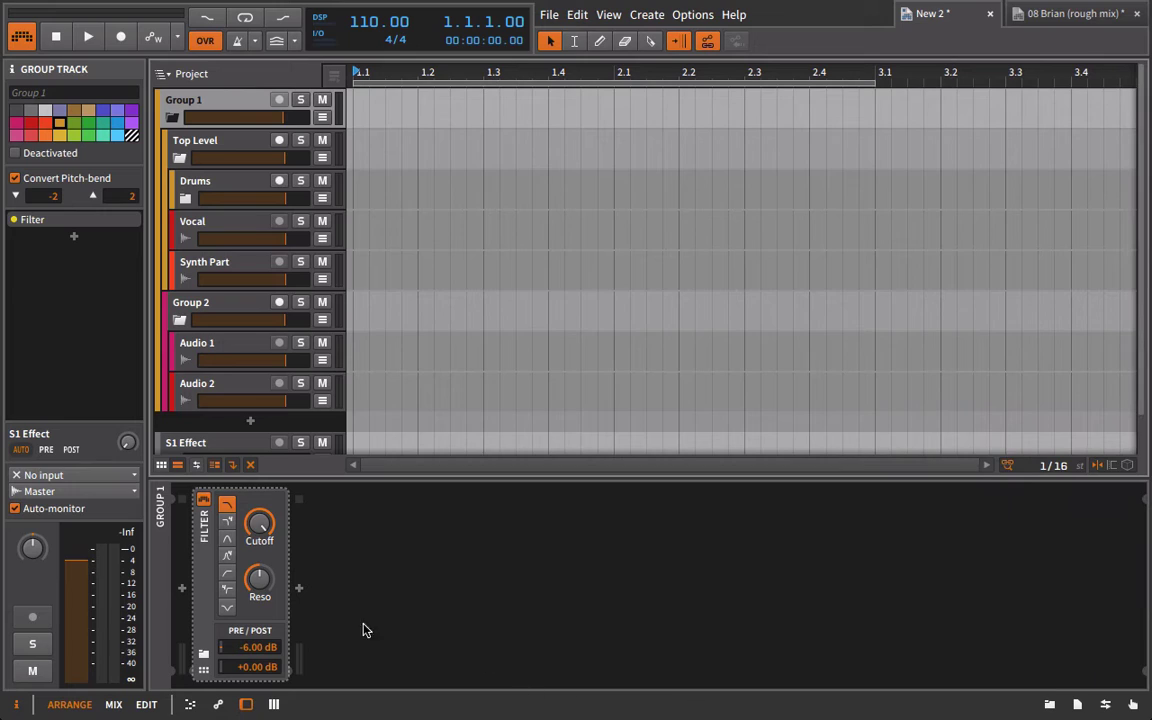
click(200, 522)
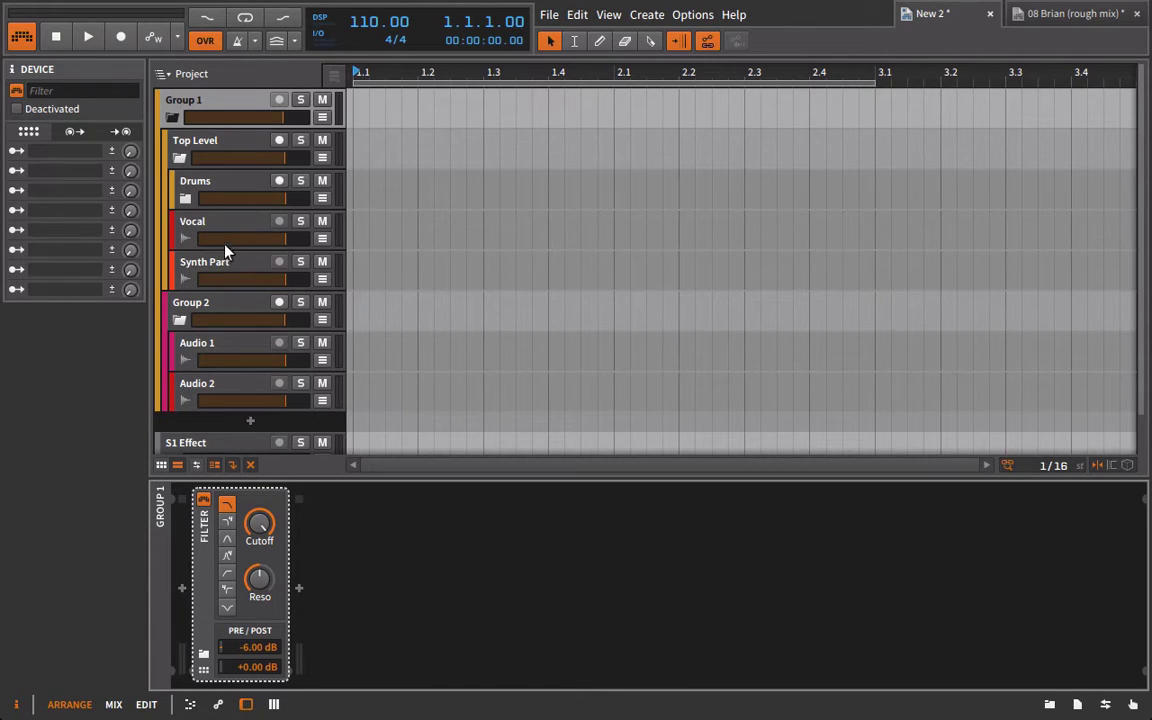
View the 08 Brian (rough mix) project's arrangement and return to the New 2 project
click(1066, 16)
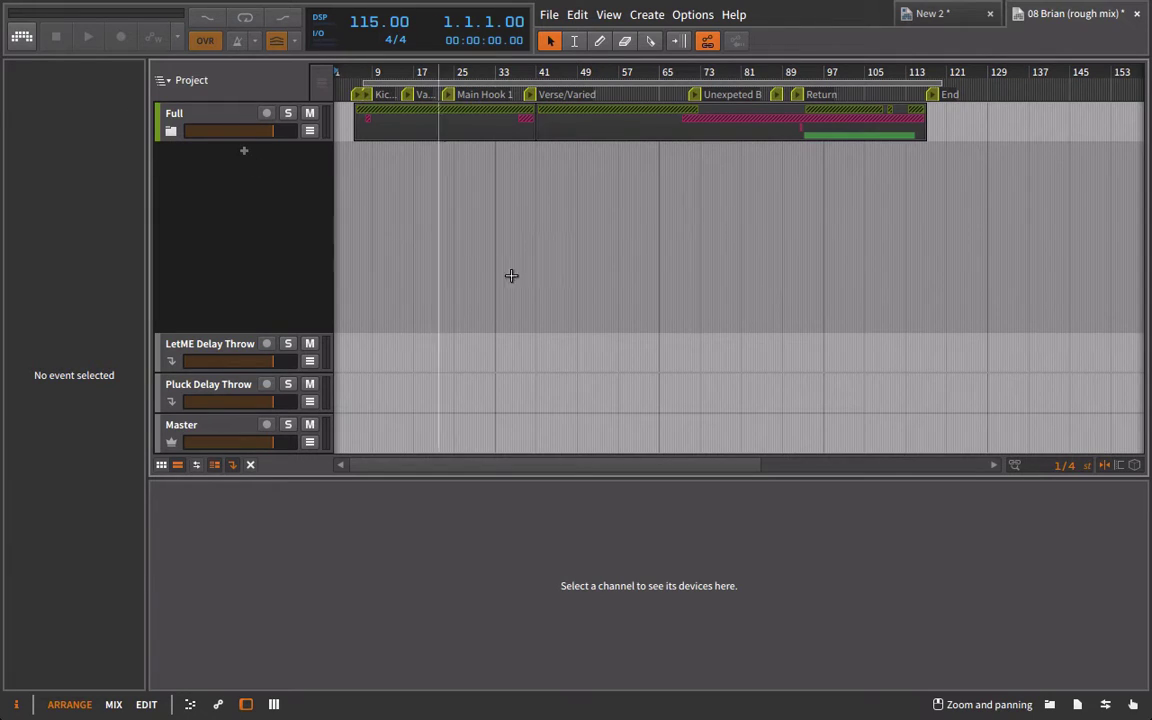
click(931, 14)
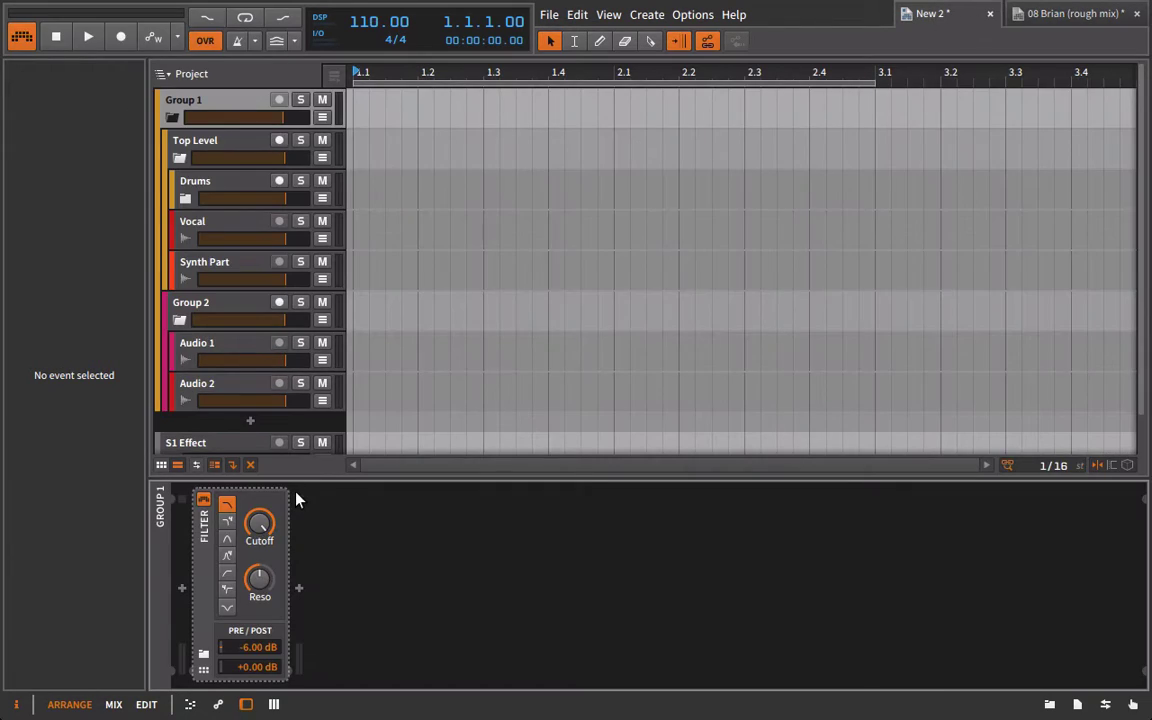
Examine the Drums group's nested Main Drum and Percussion tracks and the project's group hierarchy
click(186, 188)
click(185, 199)
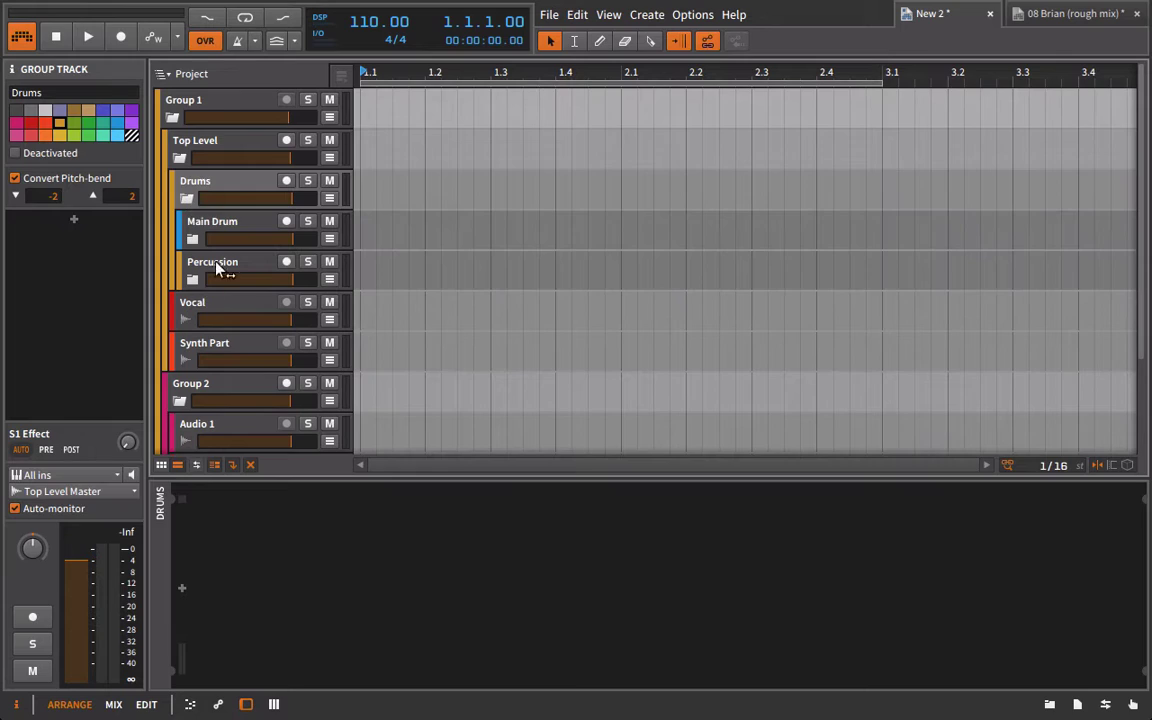
click(185, 198)
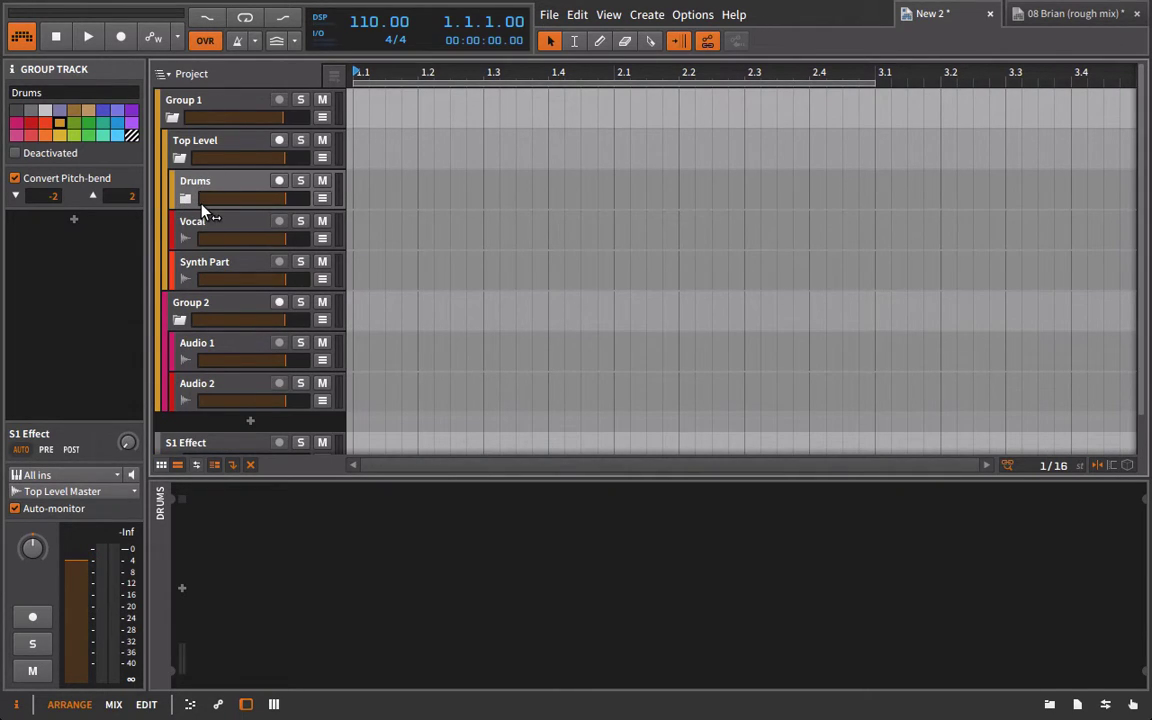
click(168, 76)
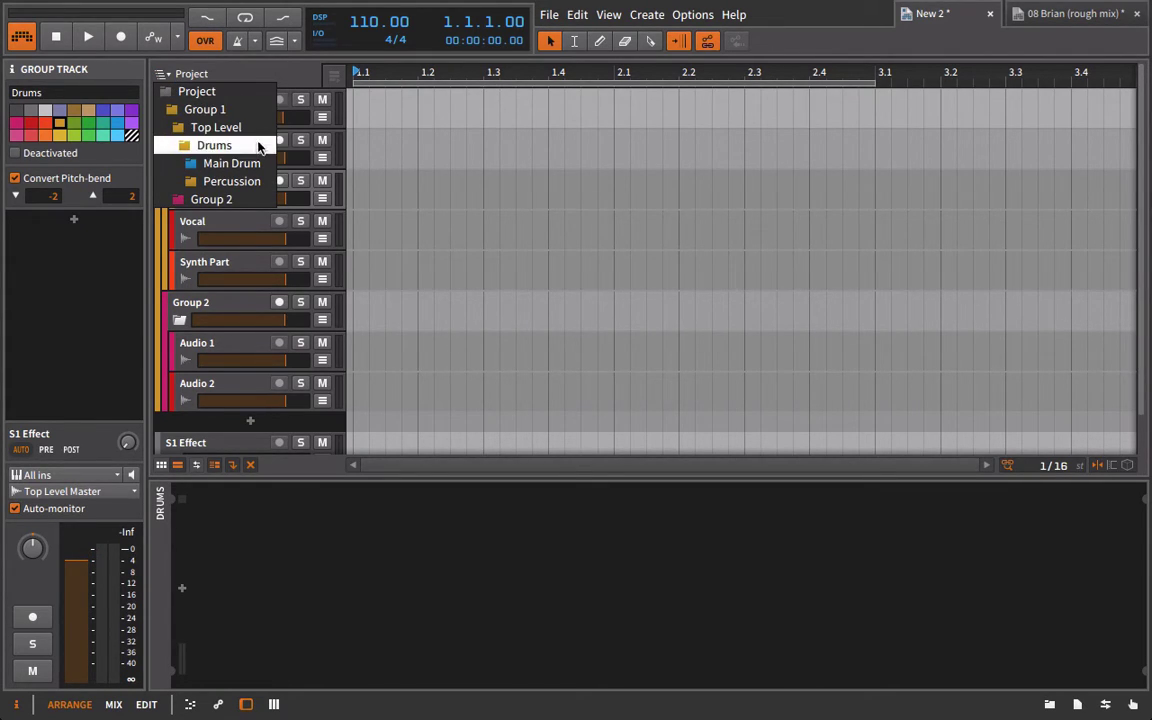
click(453, 200)
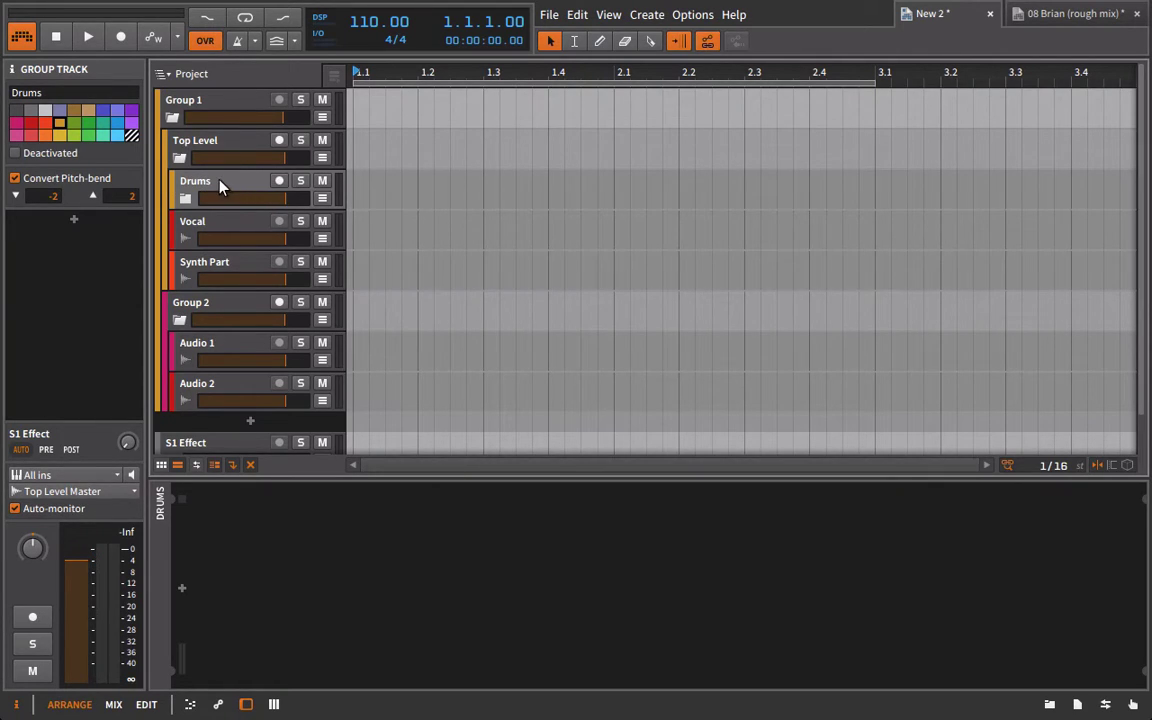
Enter the Drums group and expand its Main Drum and Percussion groups in the mixer view
right_click(223, 184)
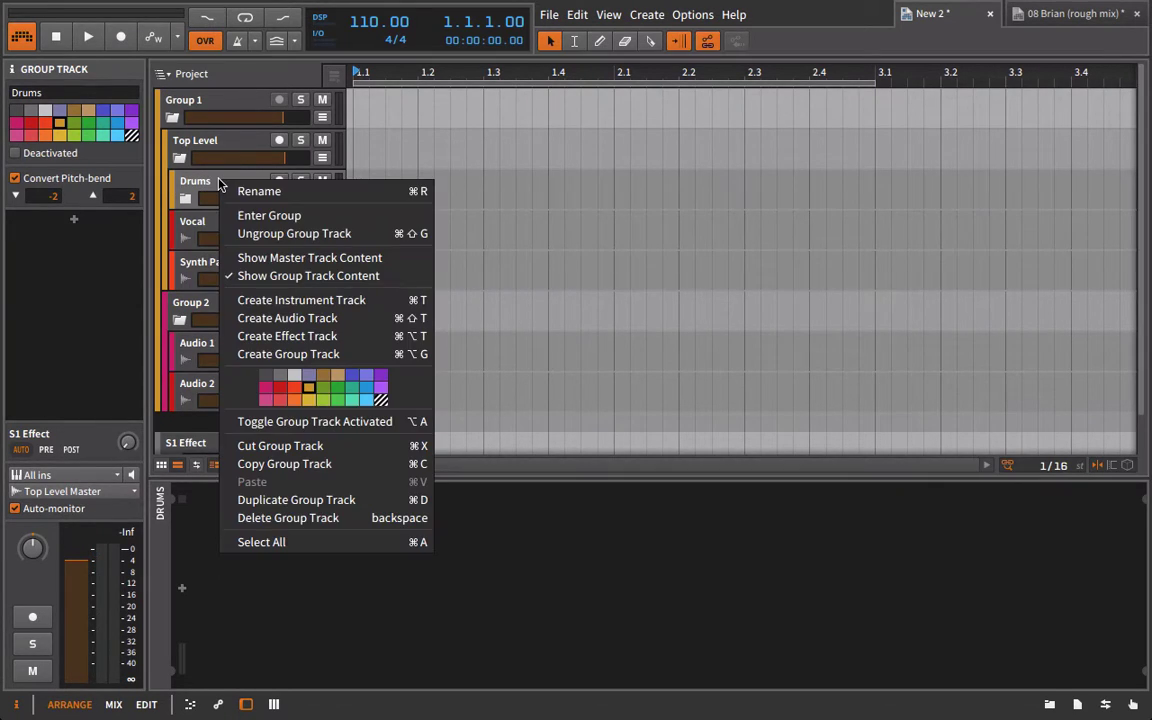
click(259, 217)
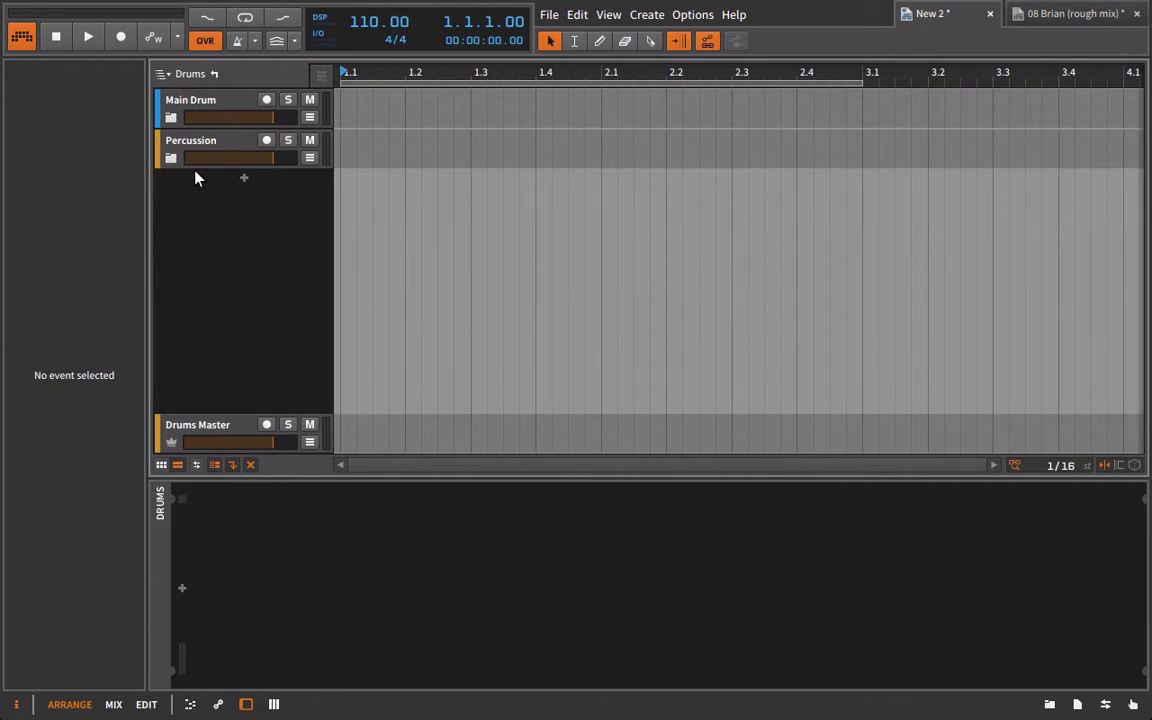
key(alt+2)
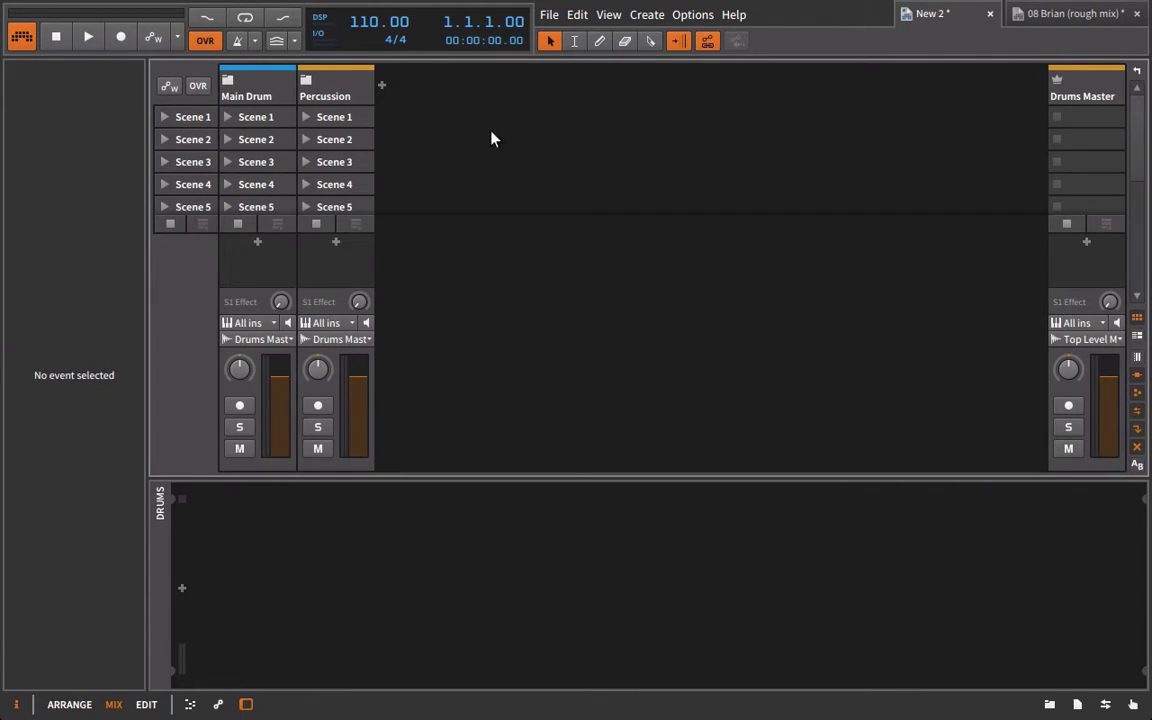
click(228, 80)
click(542, 79)
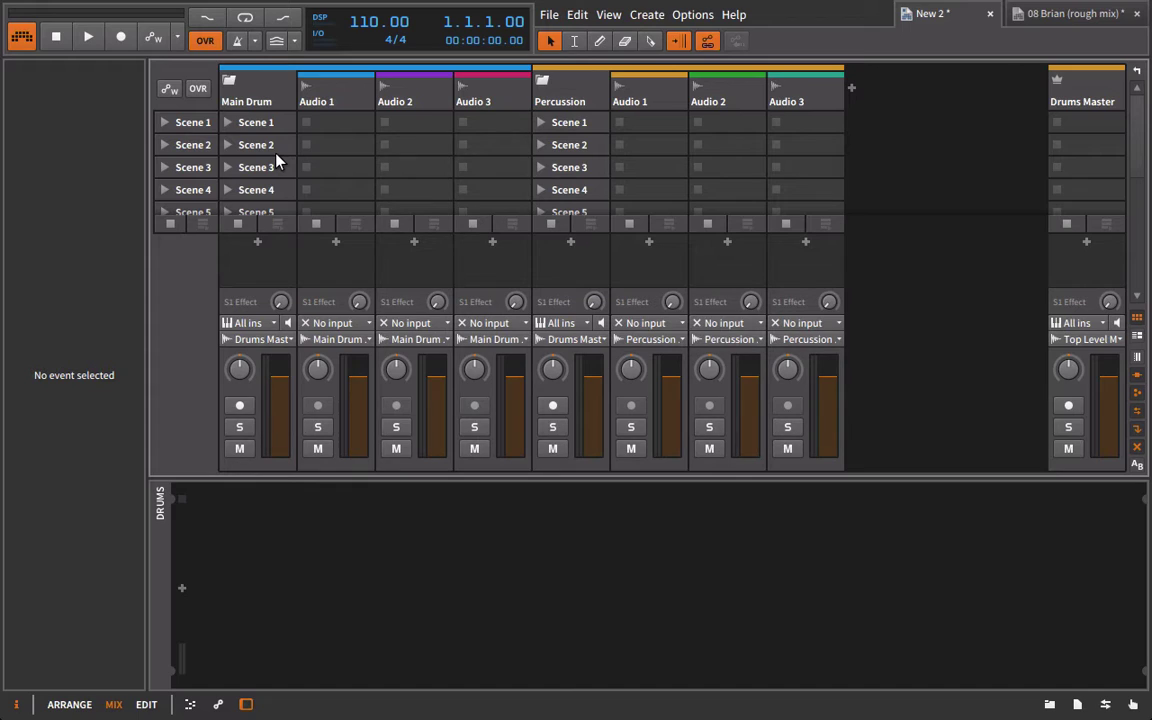
Switch to the arrangement view, fold the Main Drum and Percussion groups, and select the Drums Master track
key(alt+1)
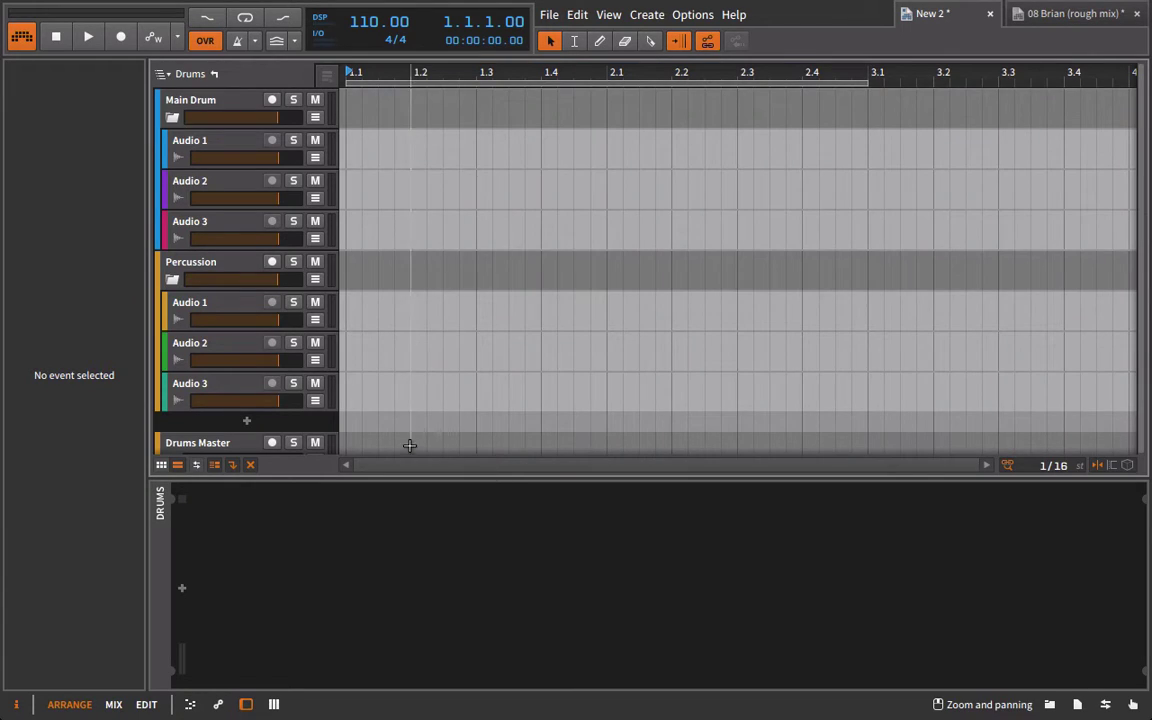
click(172, 117)
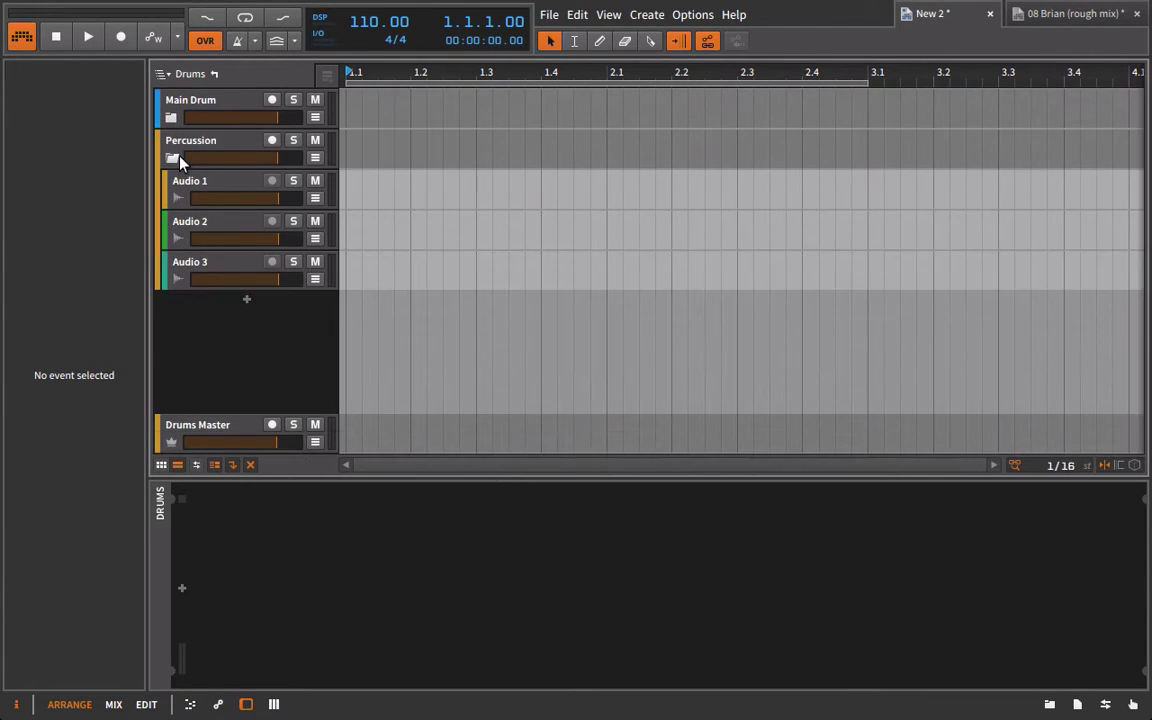
click(172, 158)
click(210, 433)
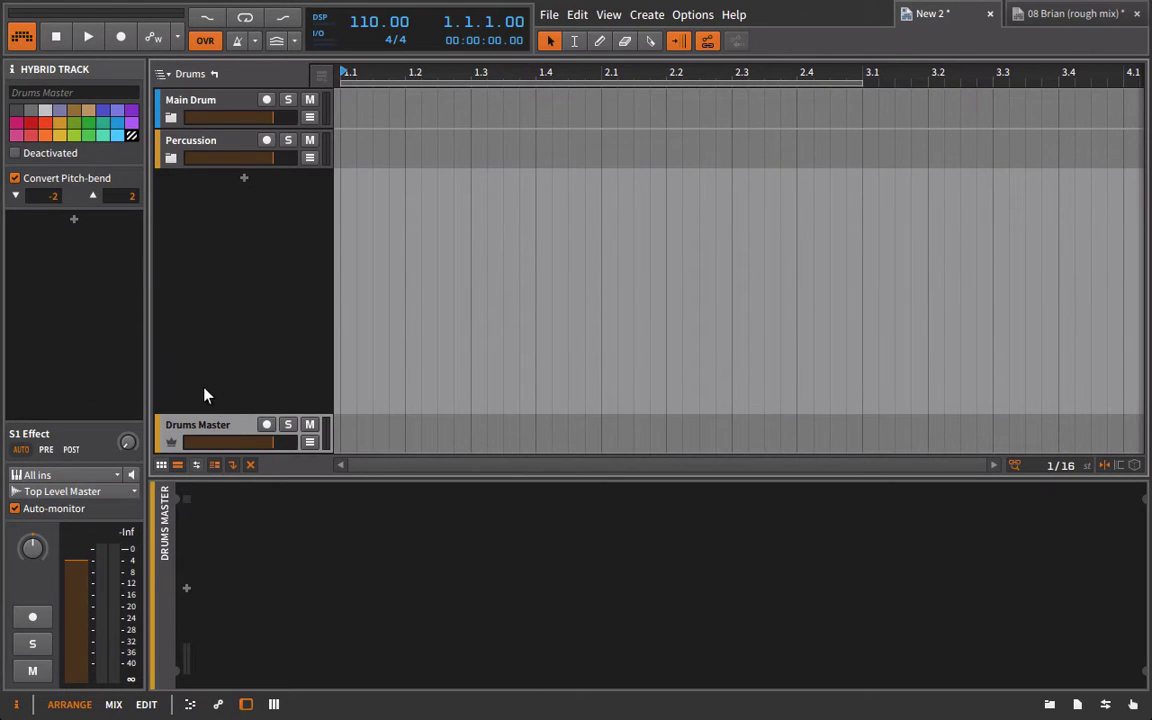
click(232, 463)
Enter the Percussion group to inspect its Percussion Master track, and return to the Drums group
click(212, 146)
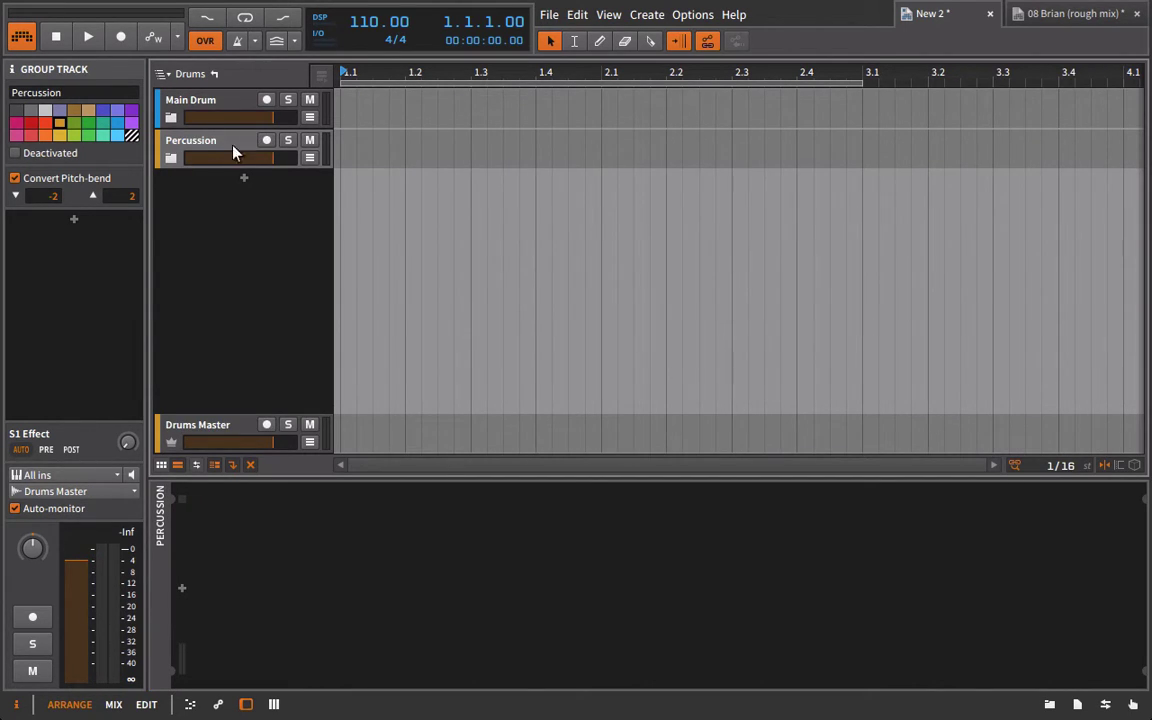
right_click(206, 143)
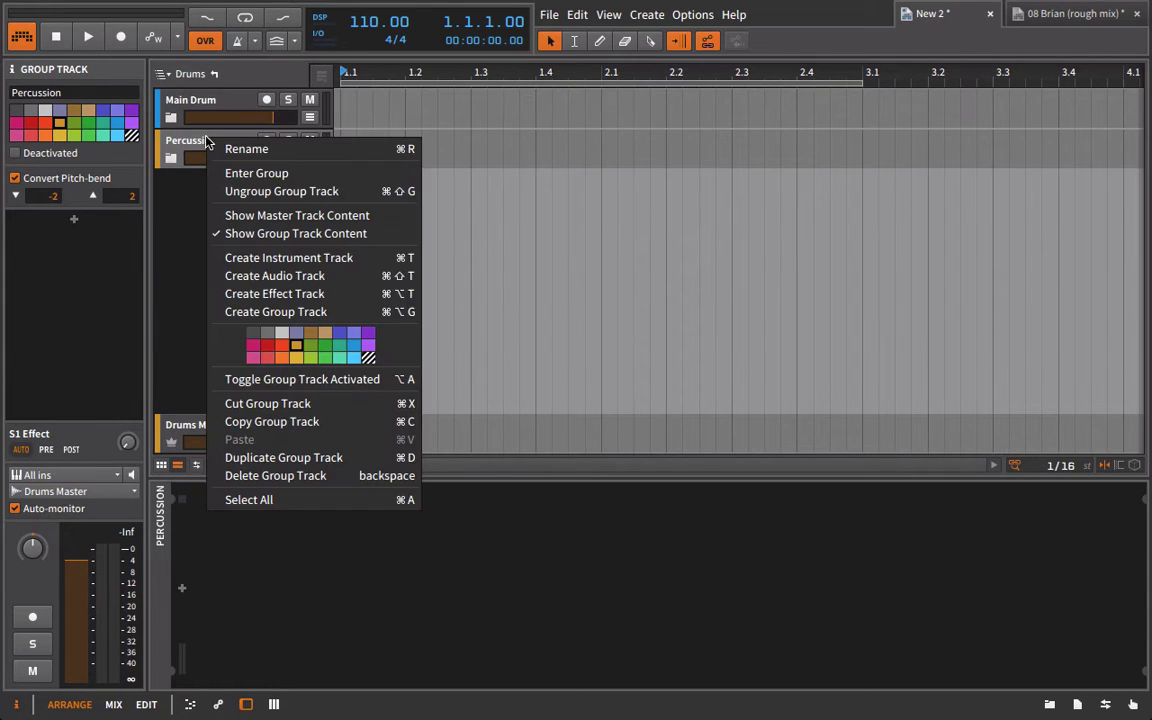
click(245, 173)
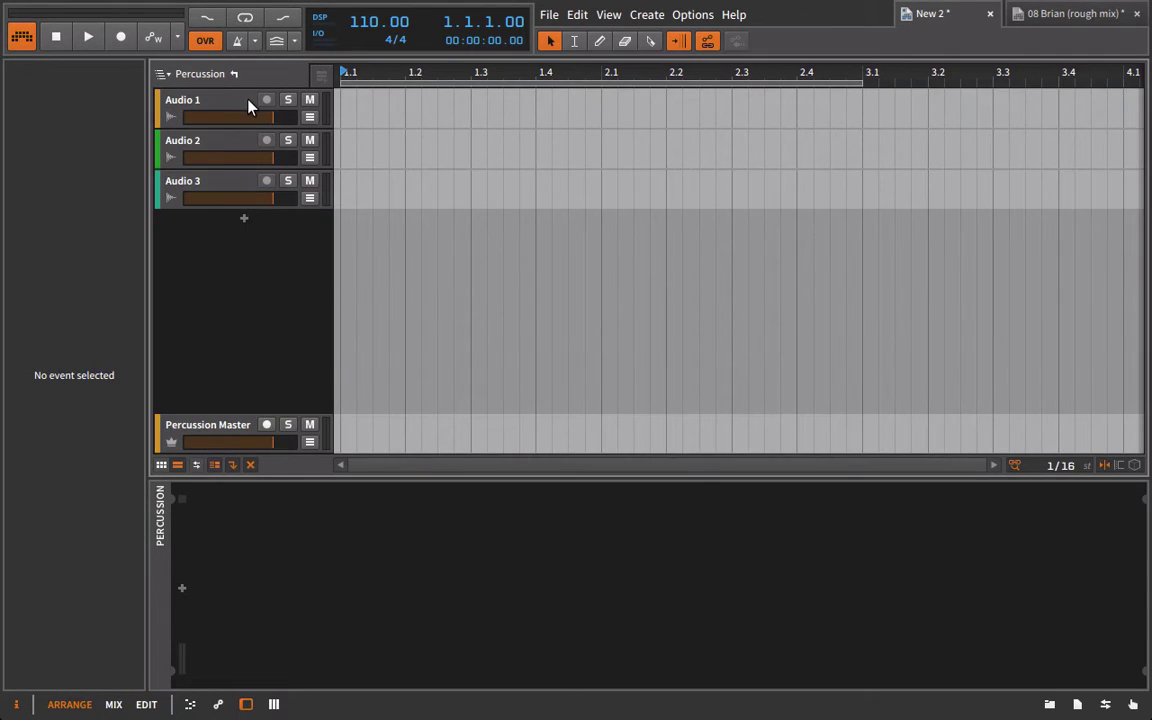
click(220, 445)
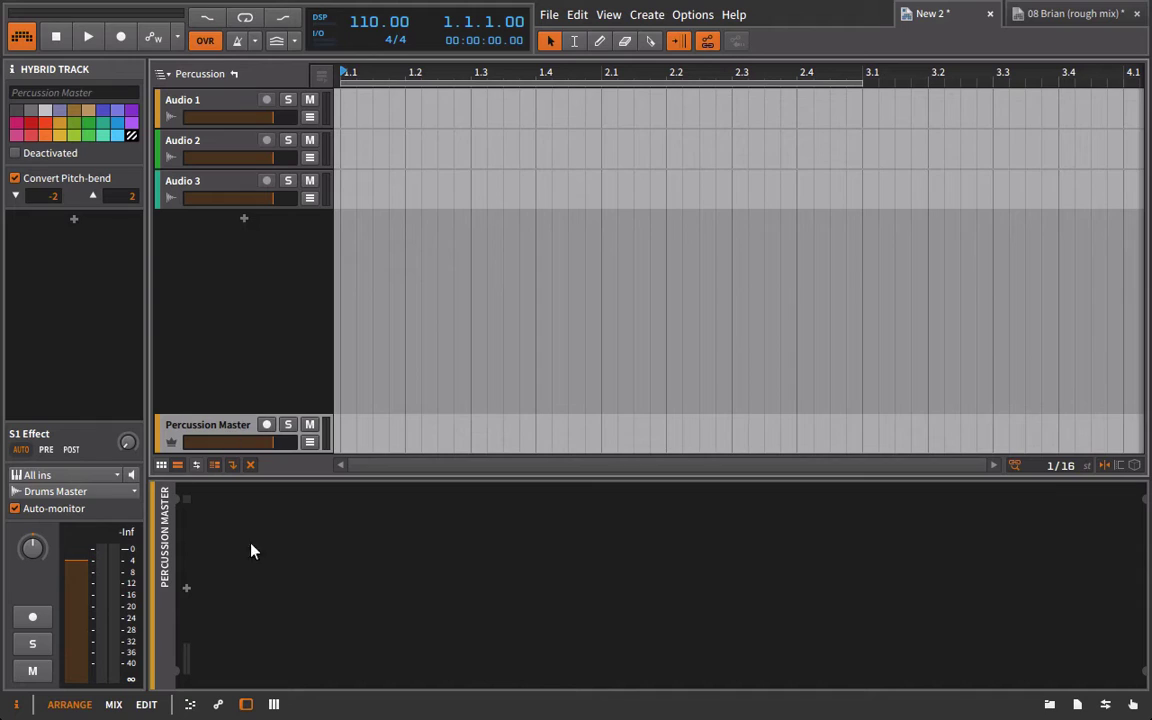
click(233, 73)
Add a Delay-1 device from the device browser to the Percussion group and hide the browser
click(1049, 704)
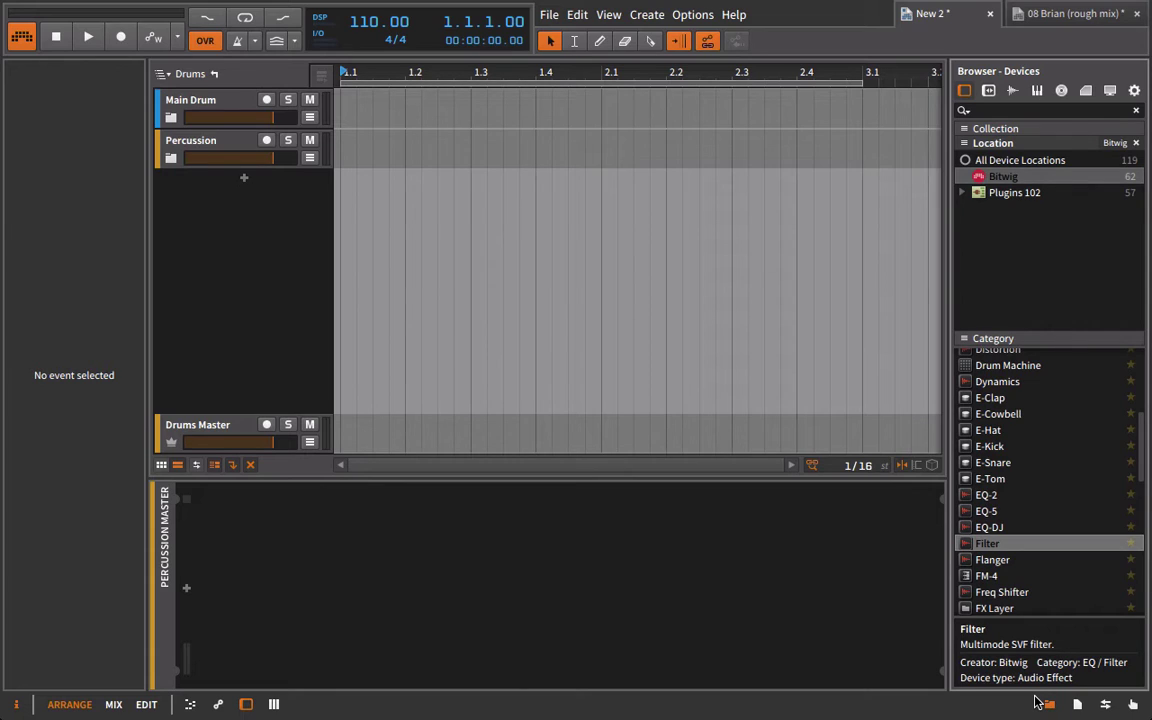
scroll(1066, 583, up, 4)
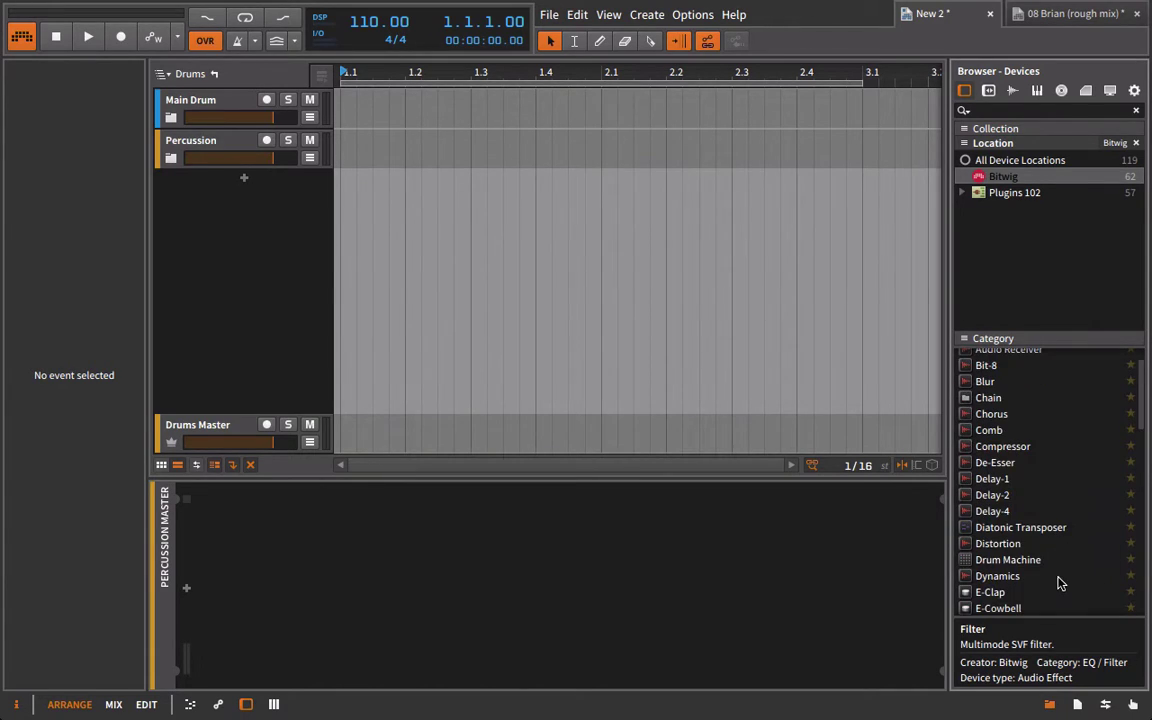
scroll(1066, 583, up, 1)
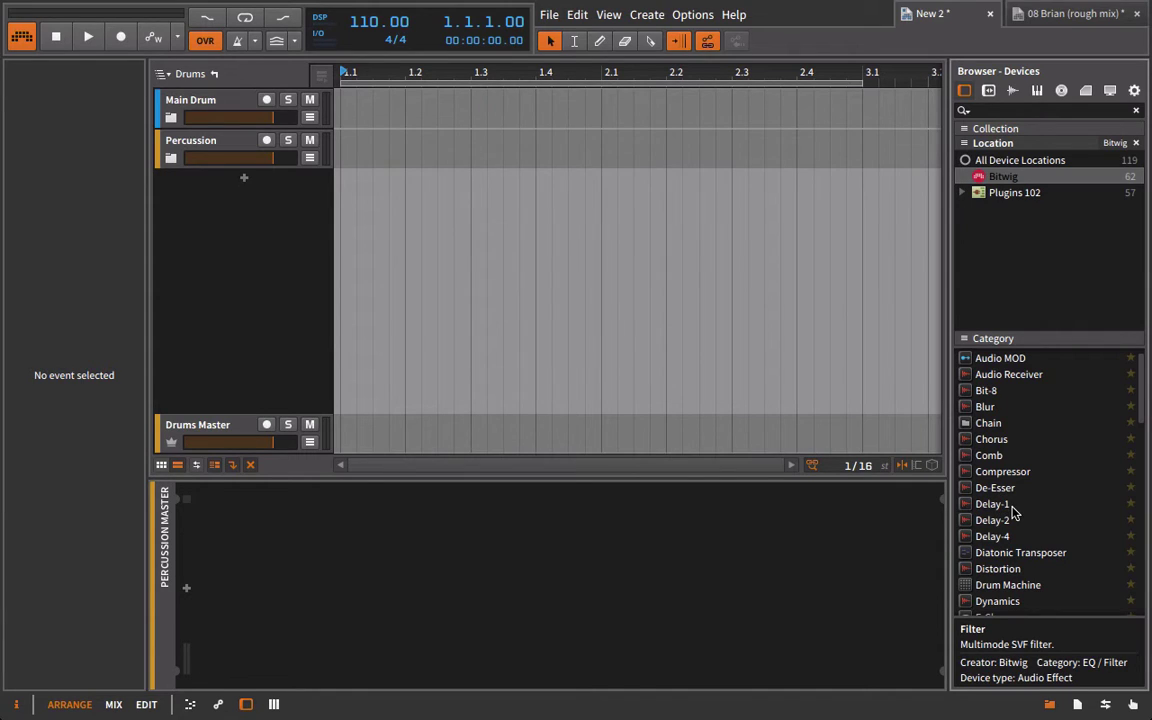
click(1002, 506)
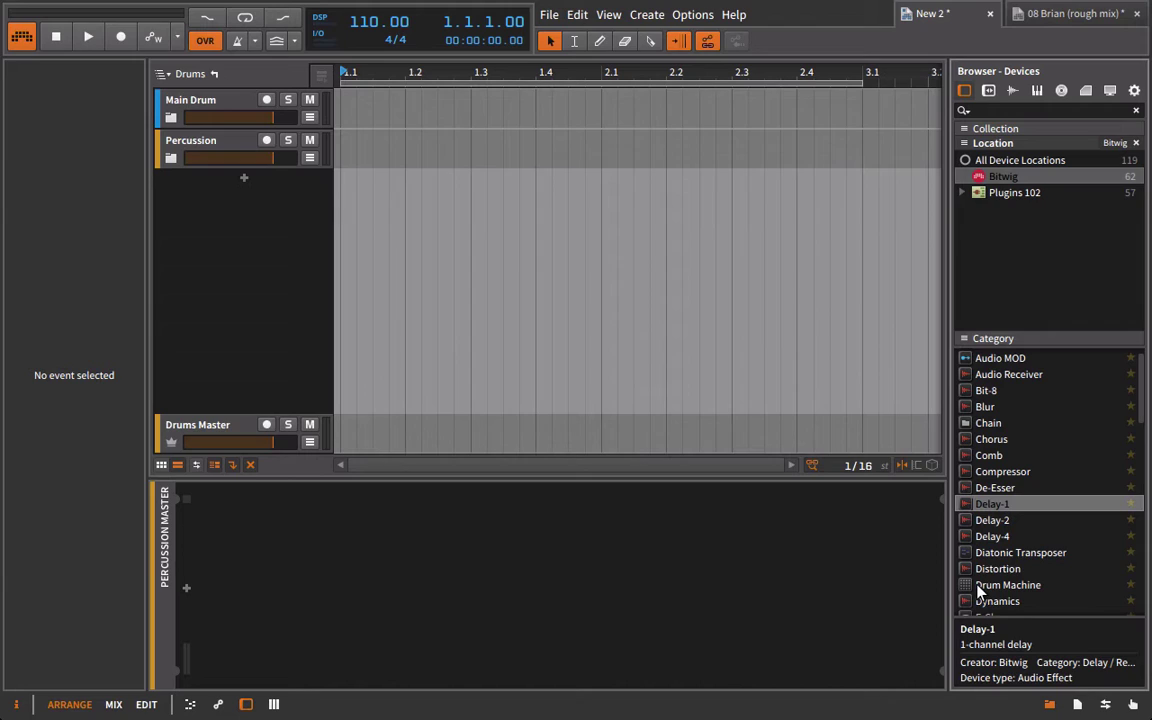
drag(980, 512, 185, 150)
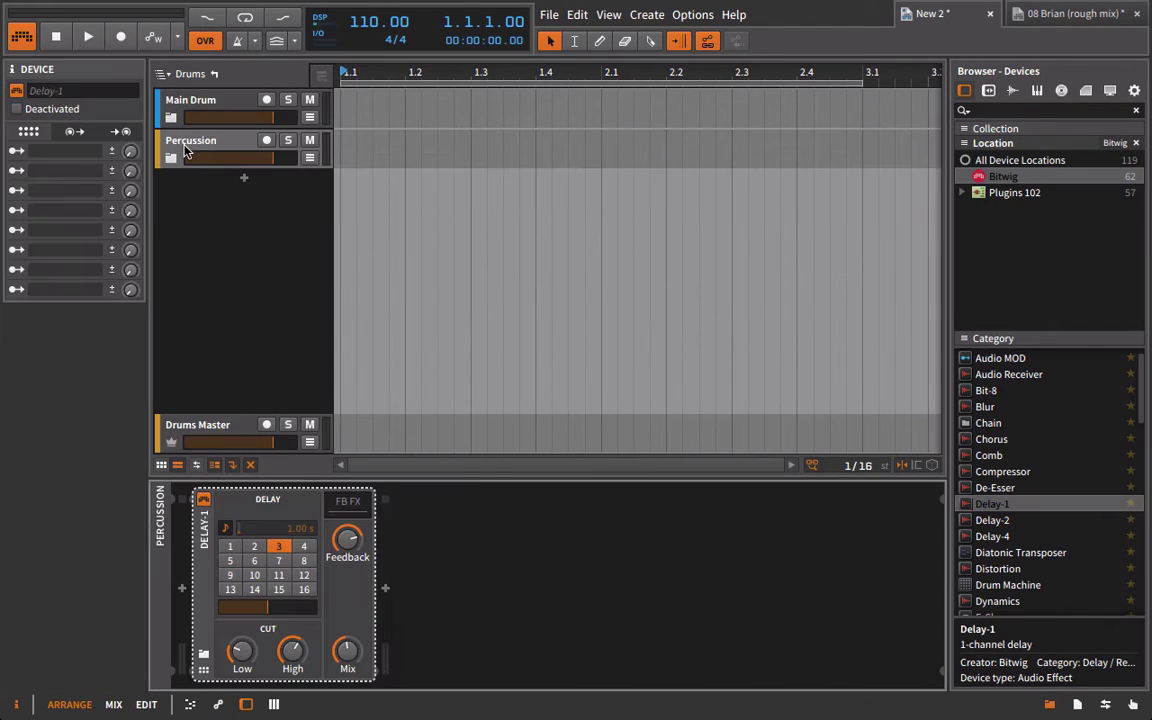
click(1049, 704)
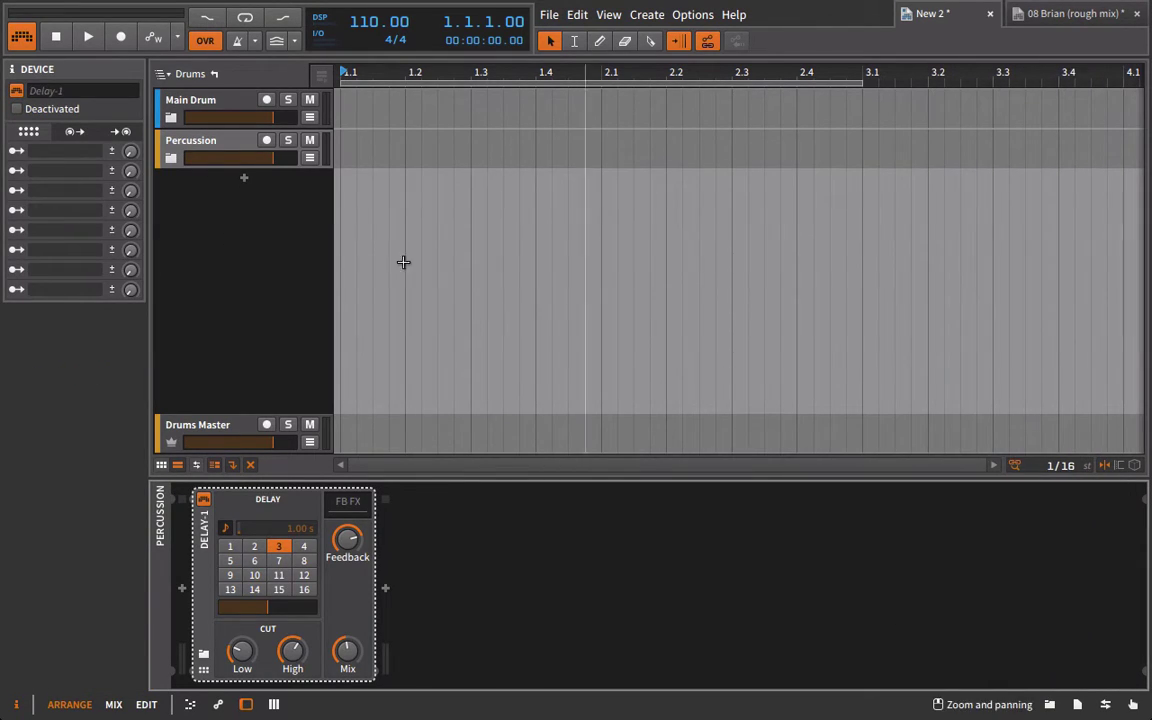
Enter the Percussion group to check the Delay-1 device on Percussion Master, and go back up to the Top Level group
click(171, 158)
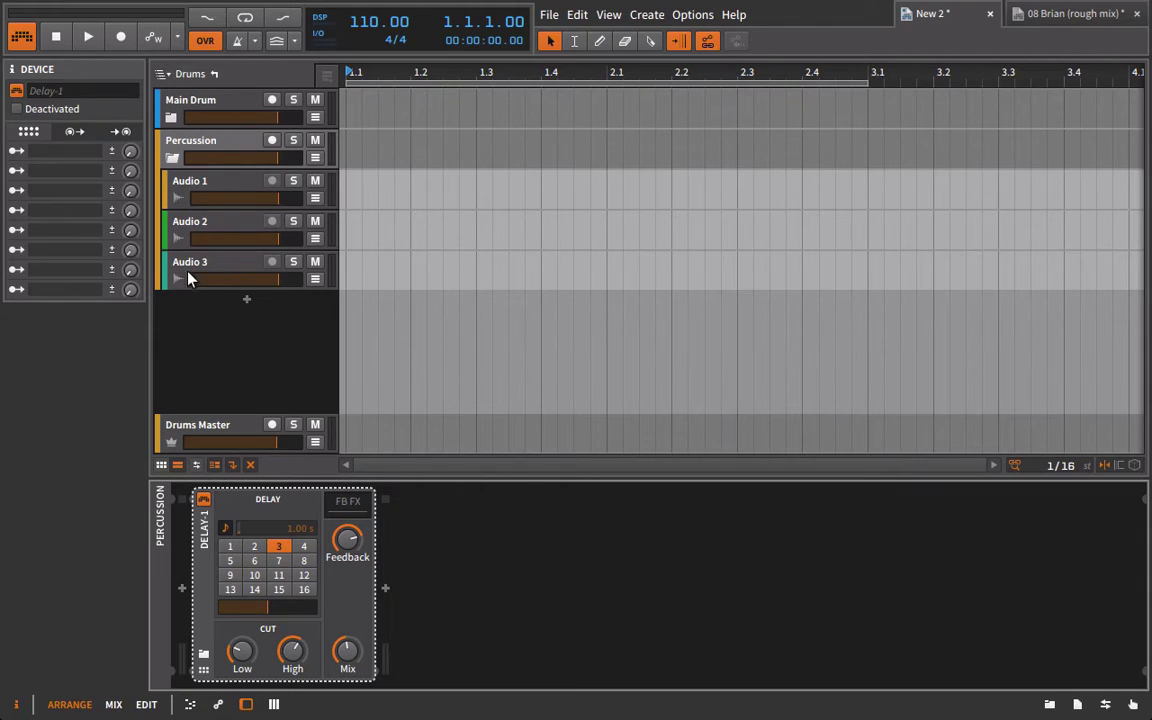
click(160, 148)
click(186, 138)
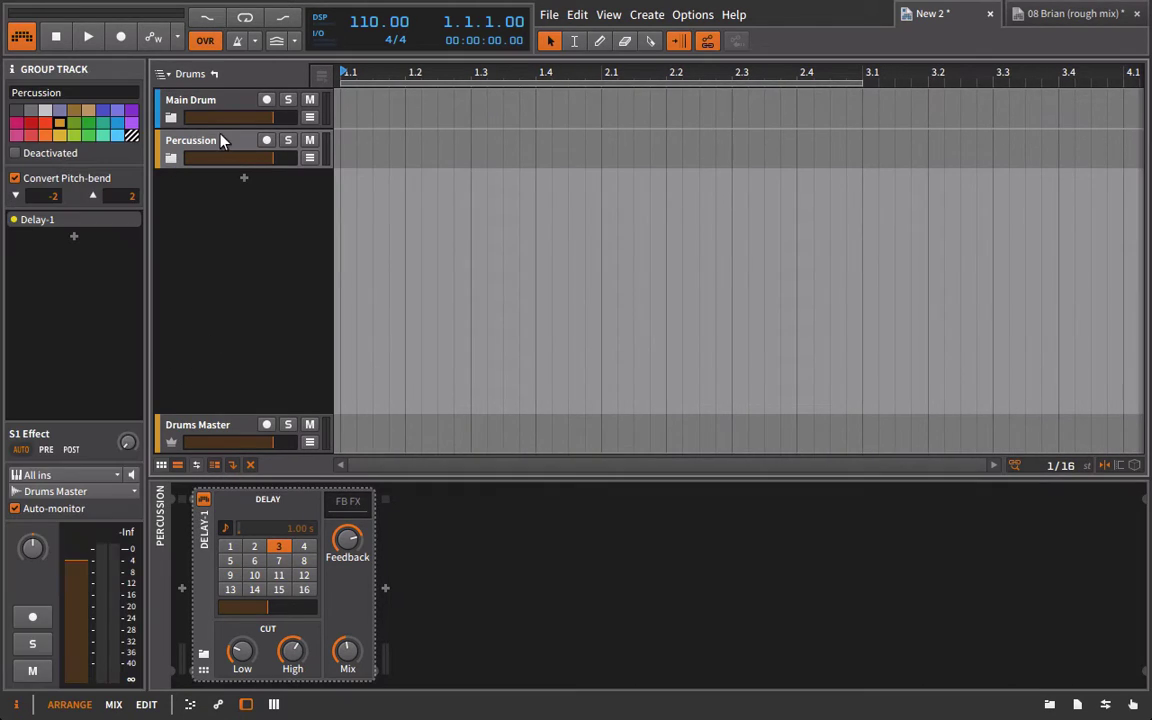
right_click(205, 148)
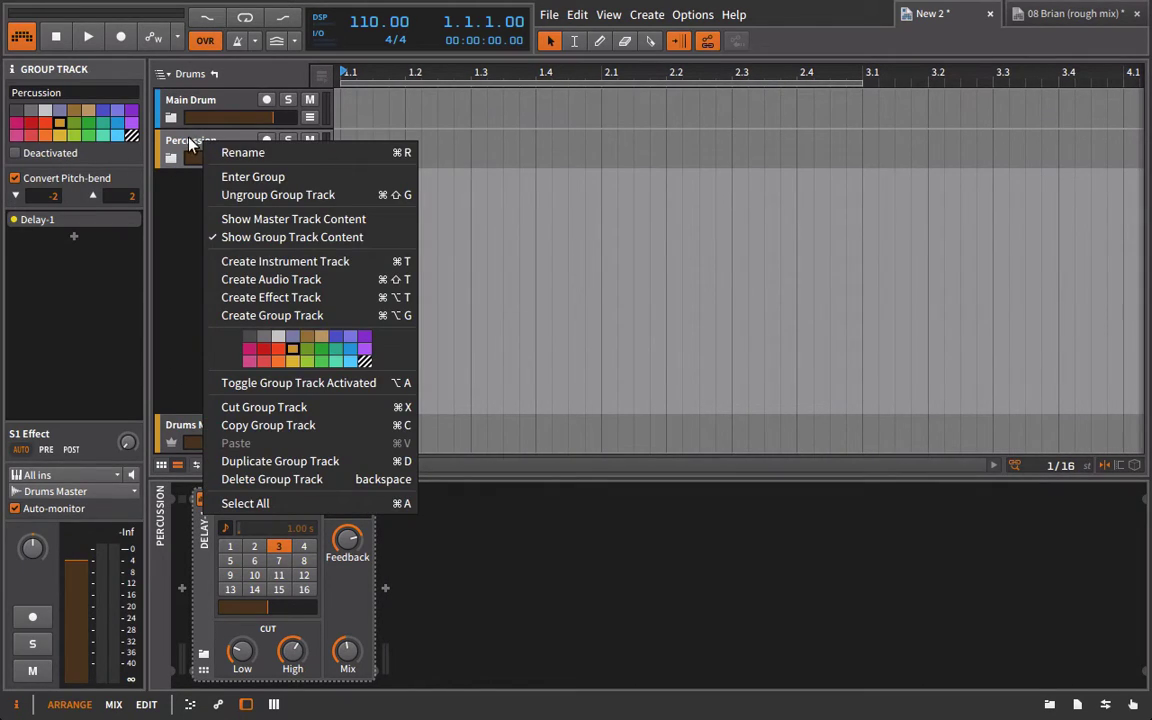
click(265, 178)
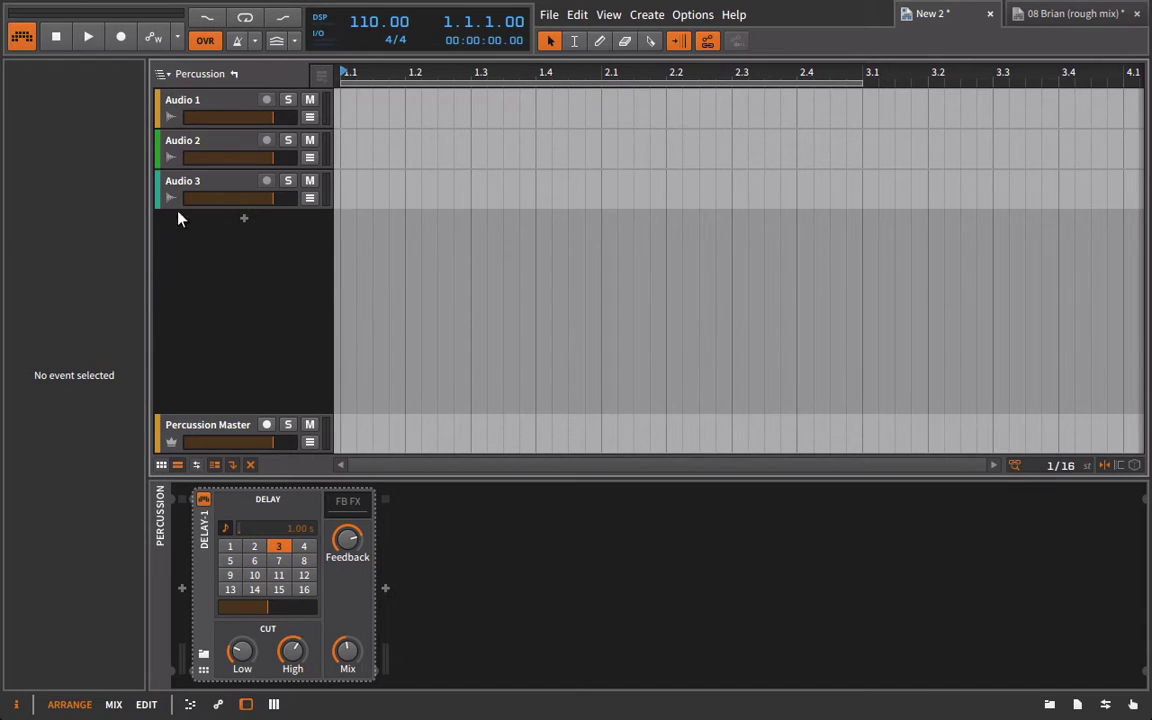
click(185, 424)
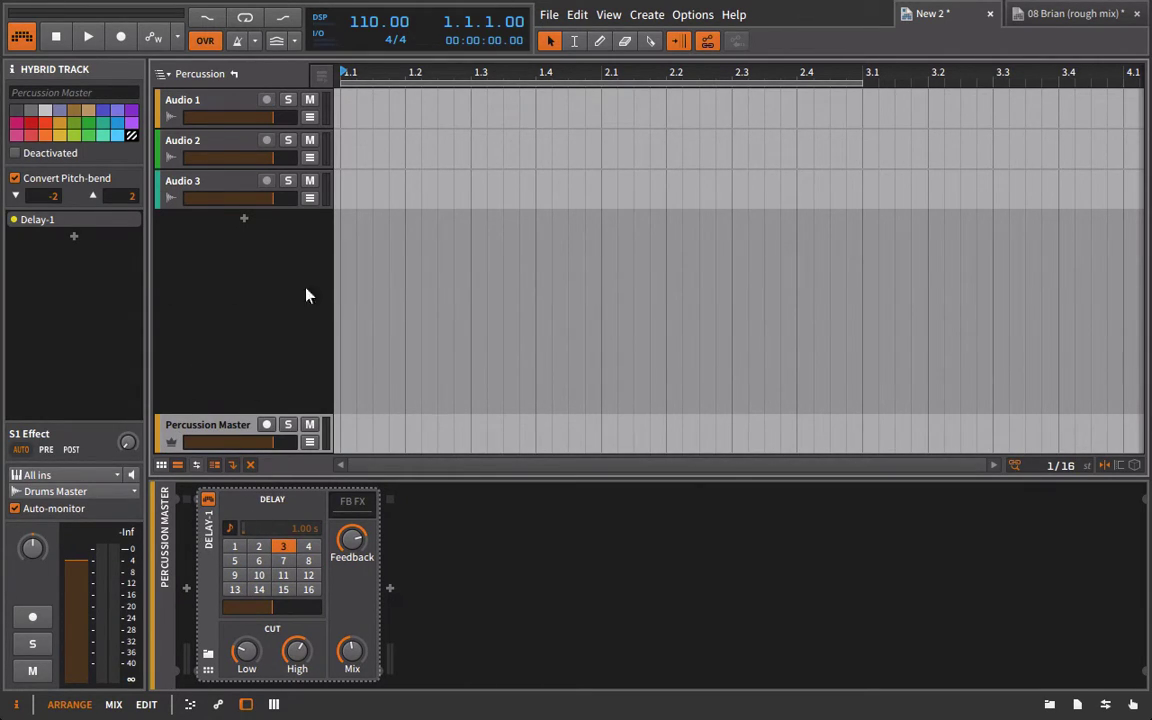
click(236, 74)
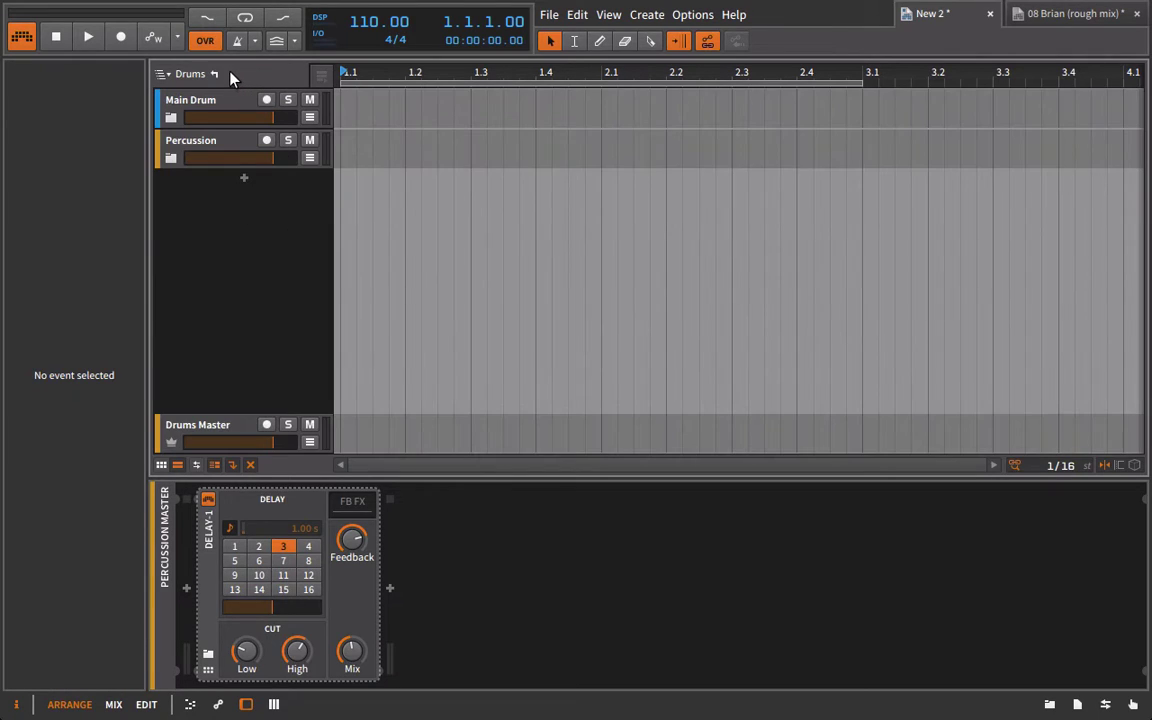
click(219, 74)
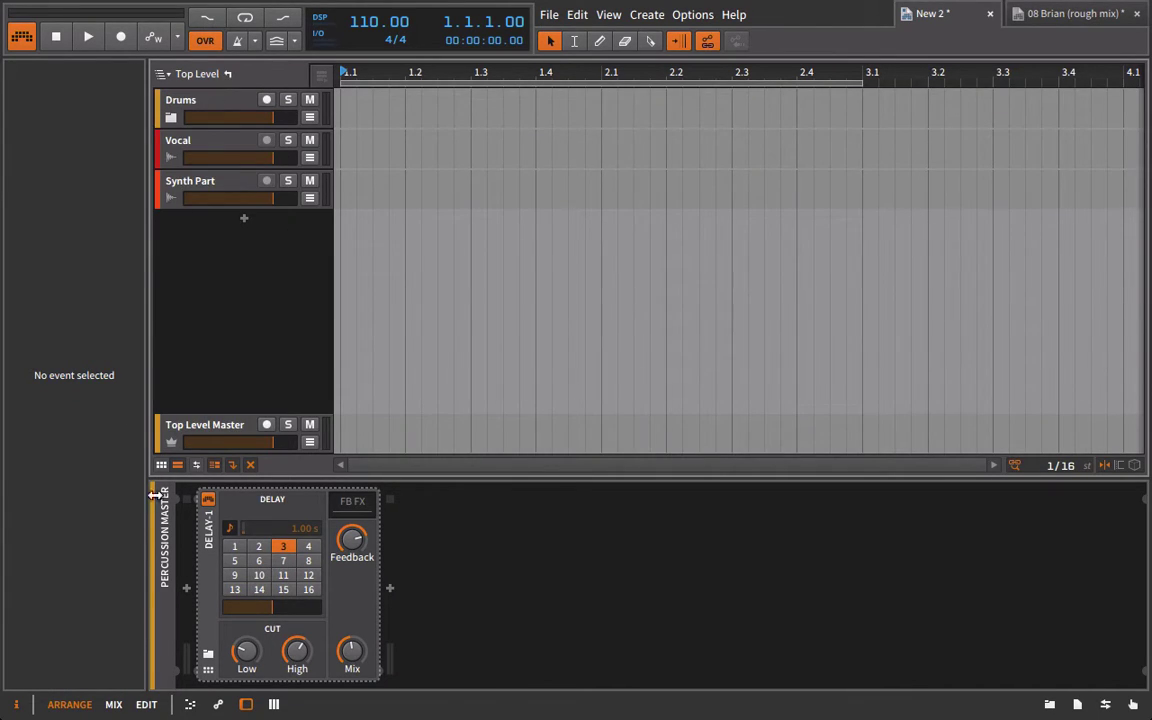
Enter the Drums group, add a Compressor device to the Drums Master track, and hide the device browser
click(203, 100)
right_click(180, 99)
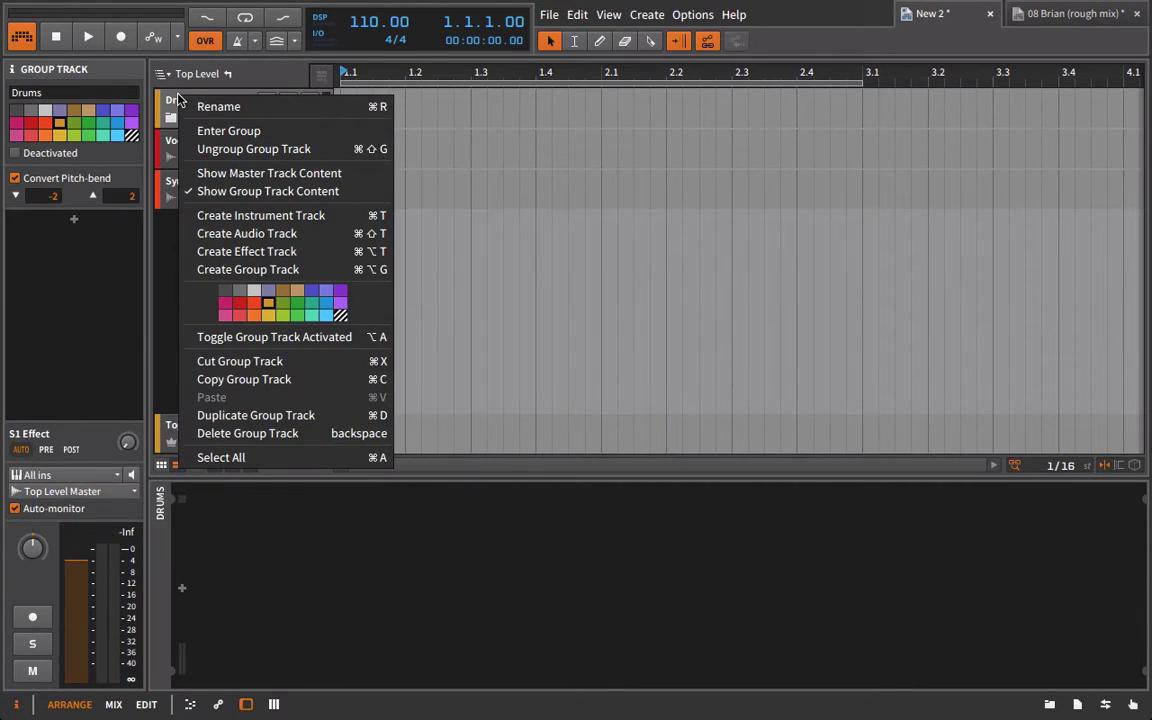
click(231, 128)
click(193, 426)
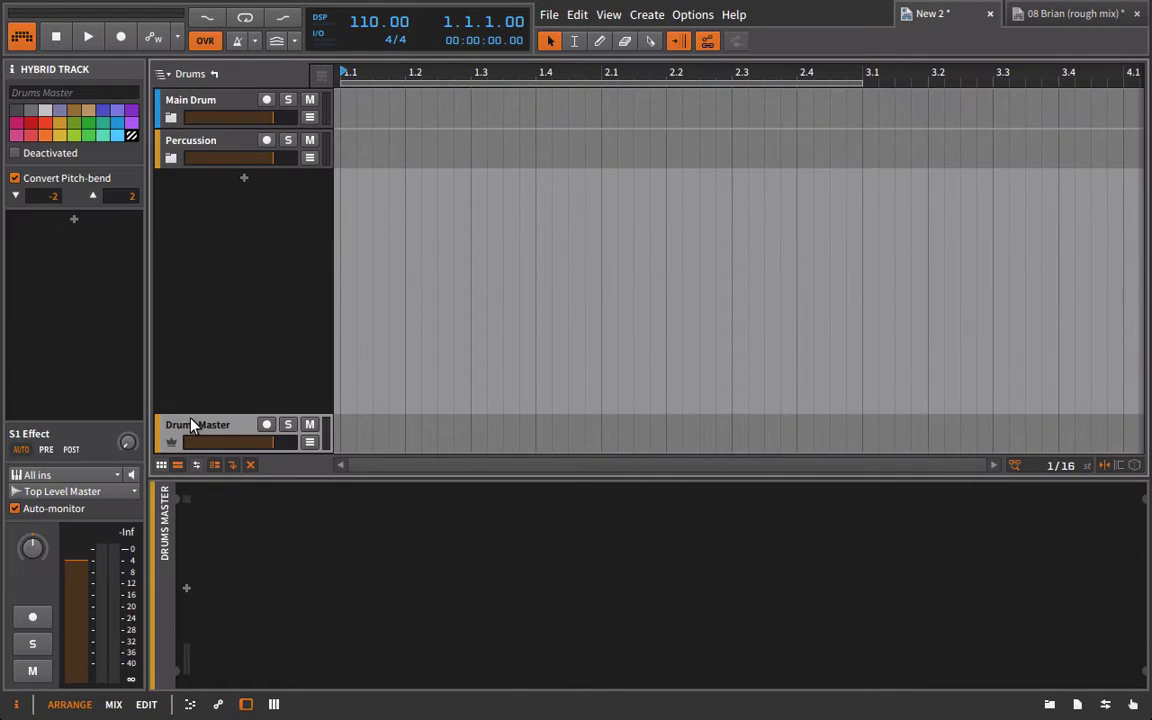
click(1047, 704)
drag(1003, 471, 175, 432)
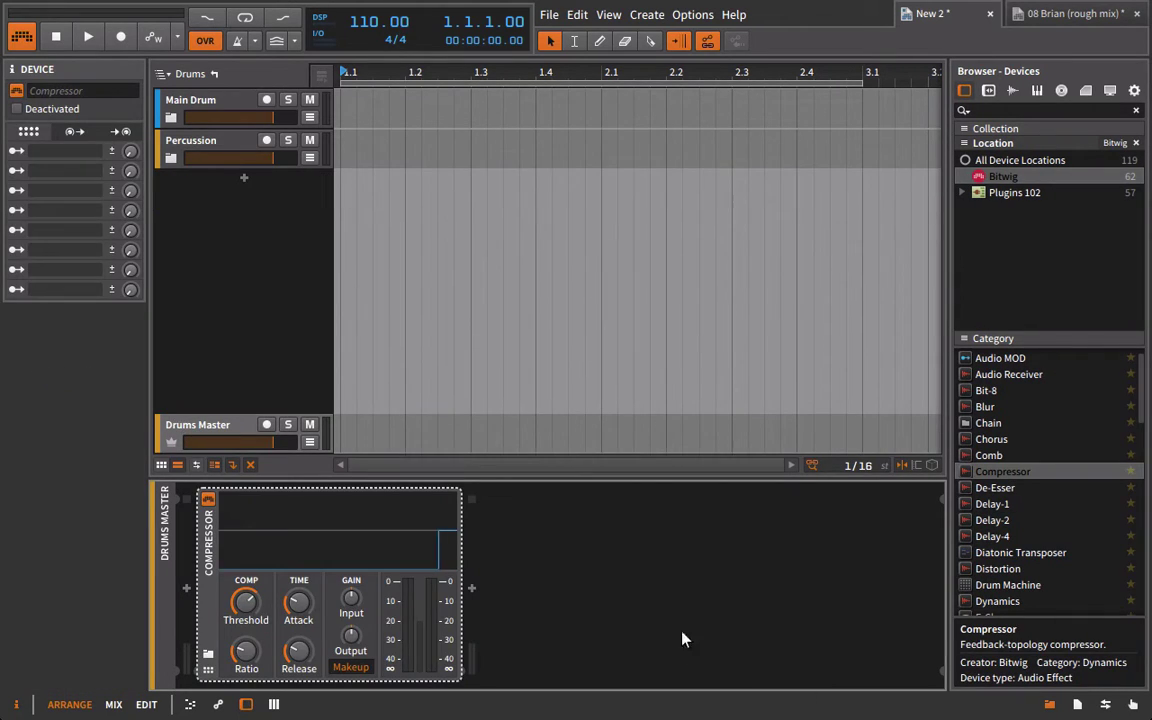
click(1050, 706)
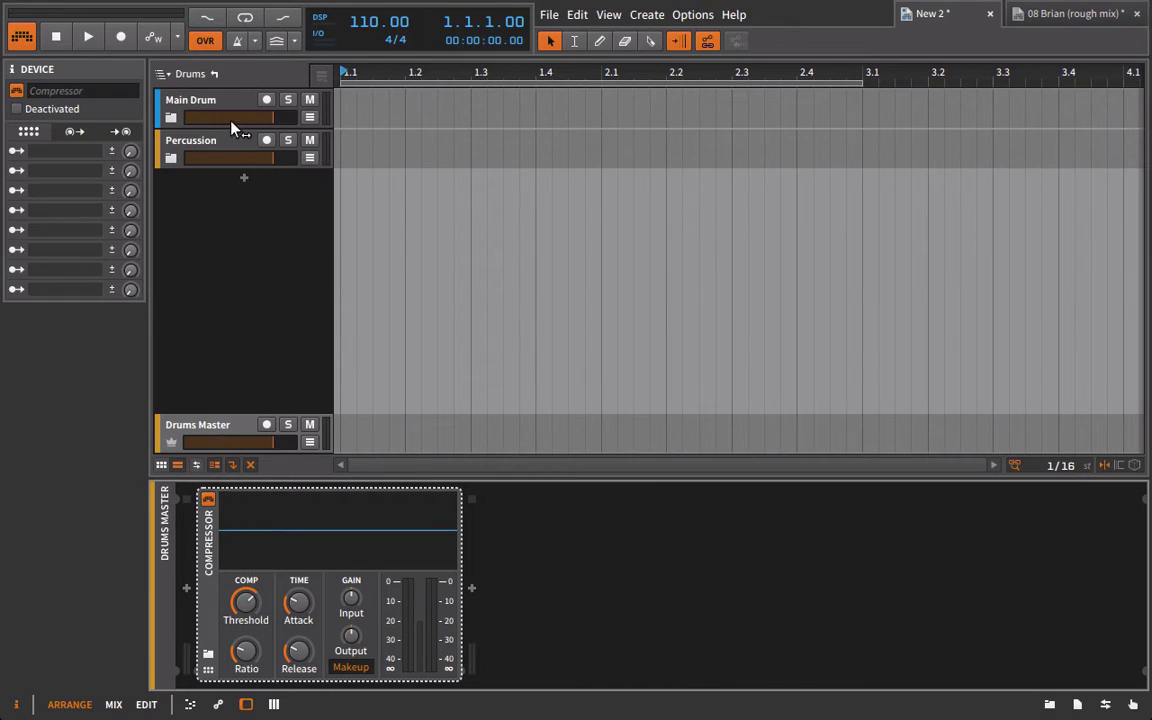
Return to the Project level and rename the outermost group, Group 1, as FULL SONG
click(166, 76)
click(190, 91)
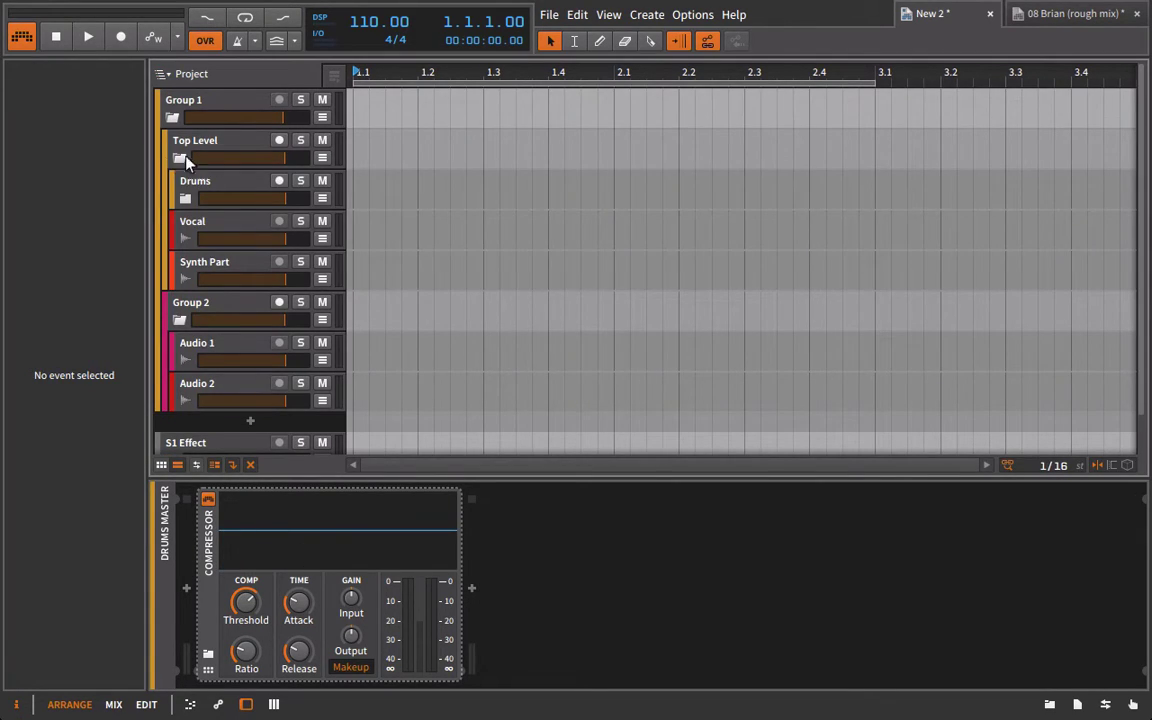
click(172, 139)
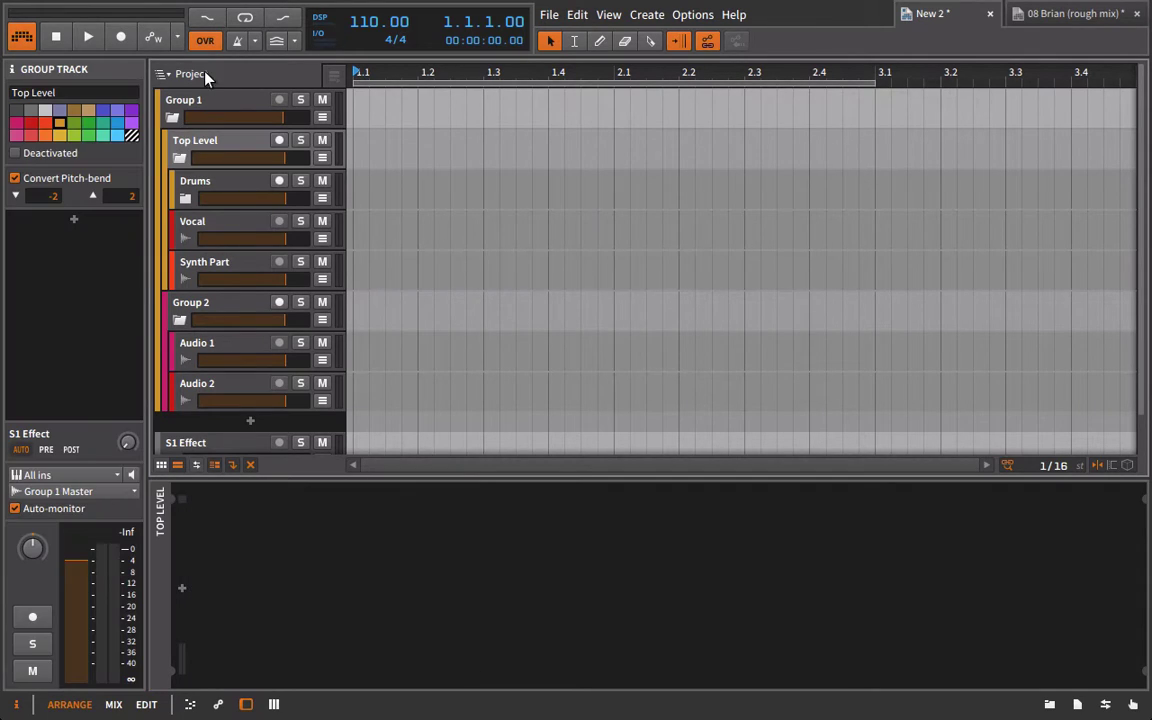
click(180, 97)
click(111, 91)
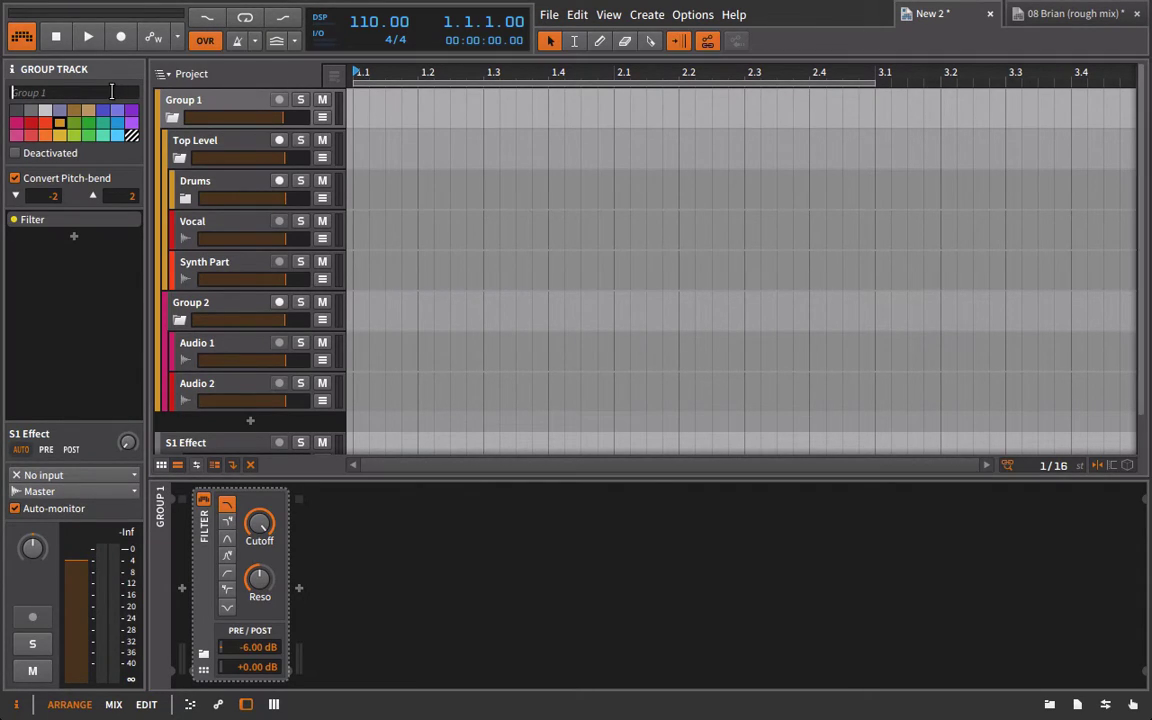
text(FULL SONG)
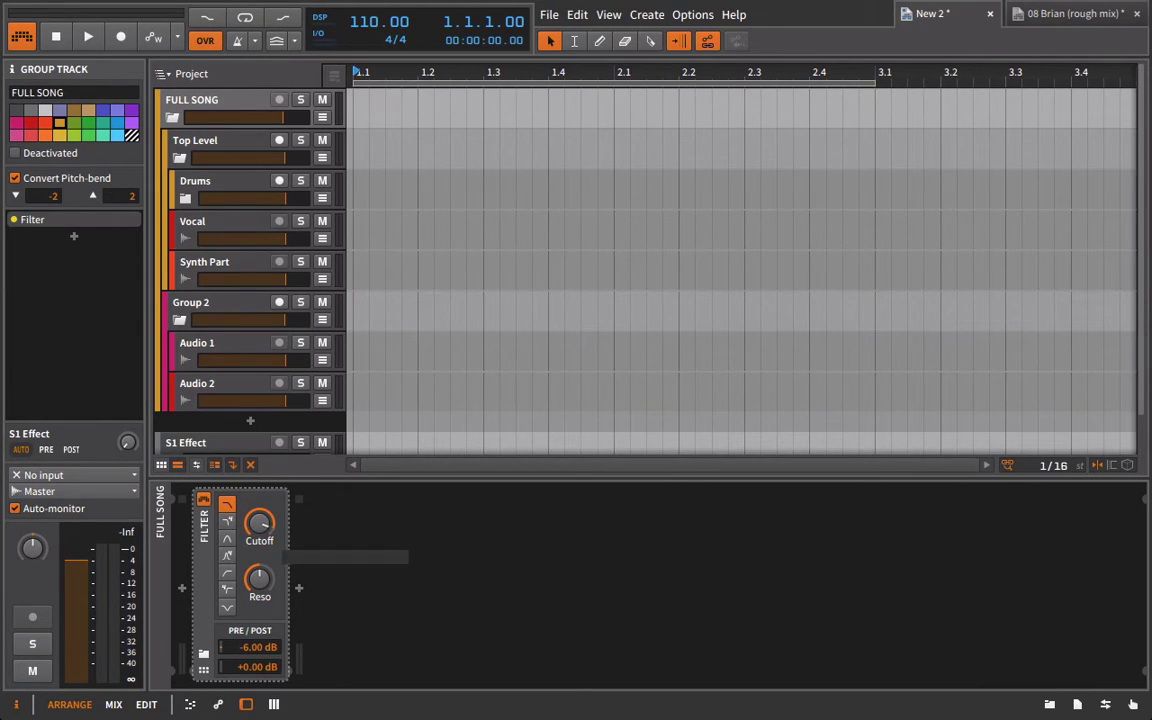
View the Drums group's Compressor and unfold Drums to select its nested Main Drum group
click(226, 185)
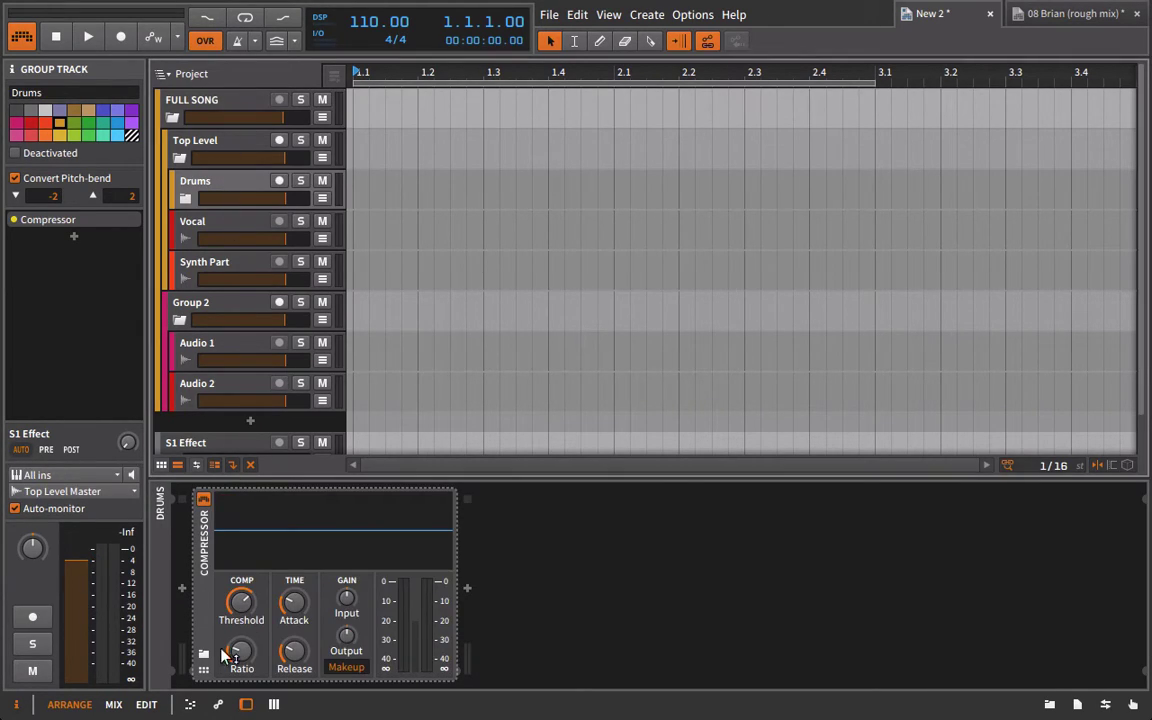
click(186, 198)
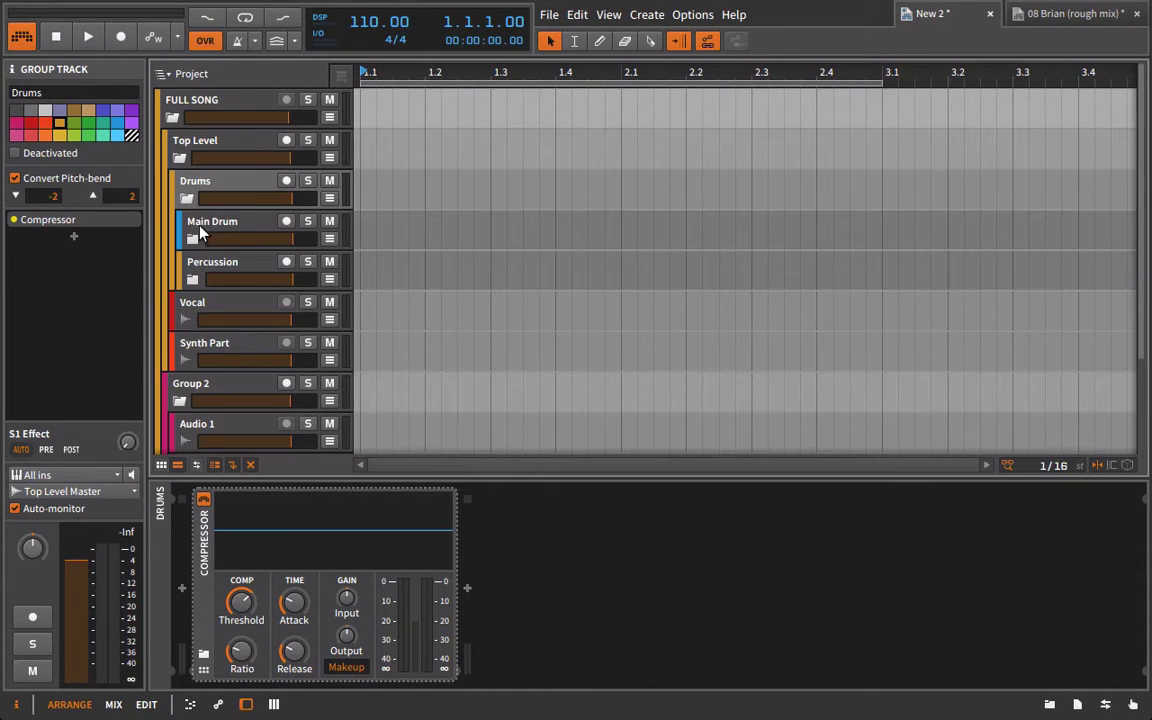
click(193, 222)
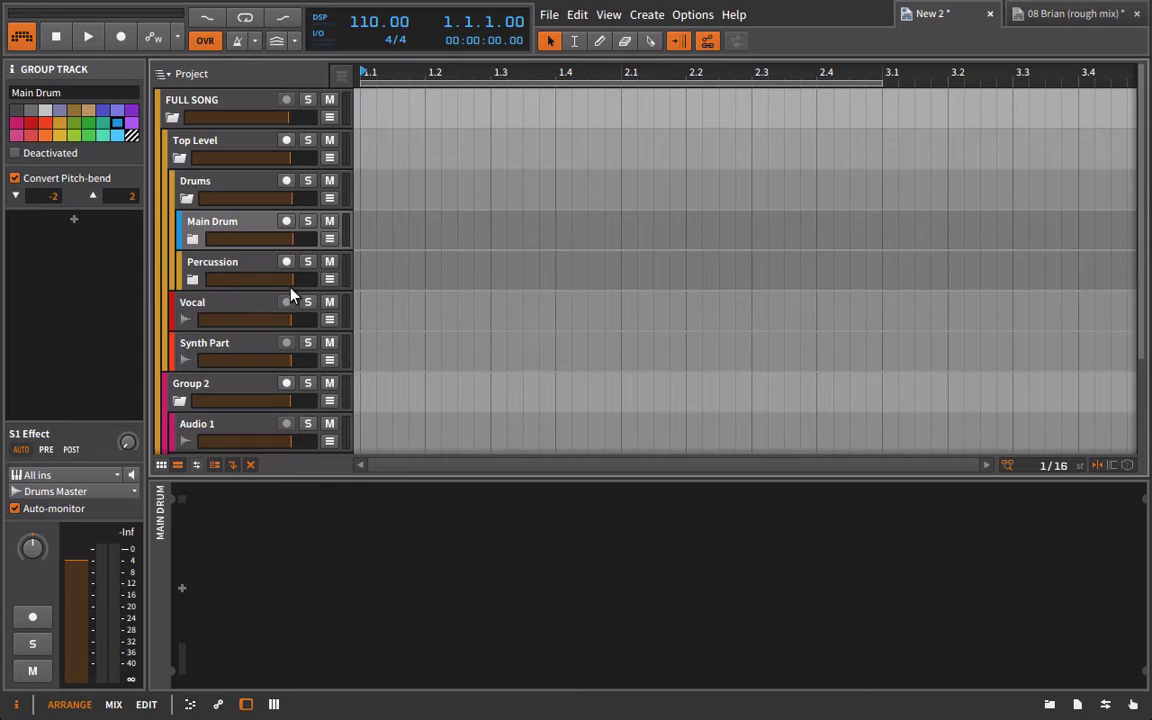
Lower the nested Percussion group's volume as a trial and restore it
click(226, 281)
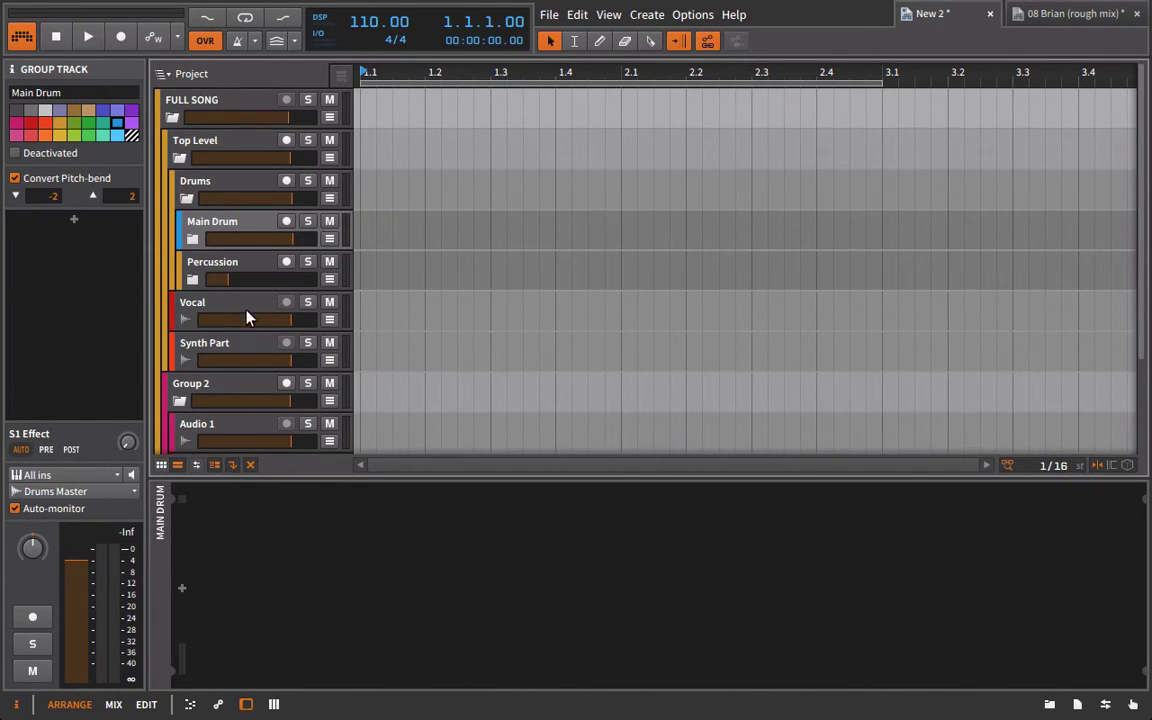
click(230, 144)
drag(232, 281, 293, 281)
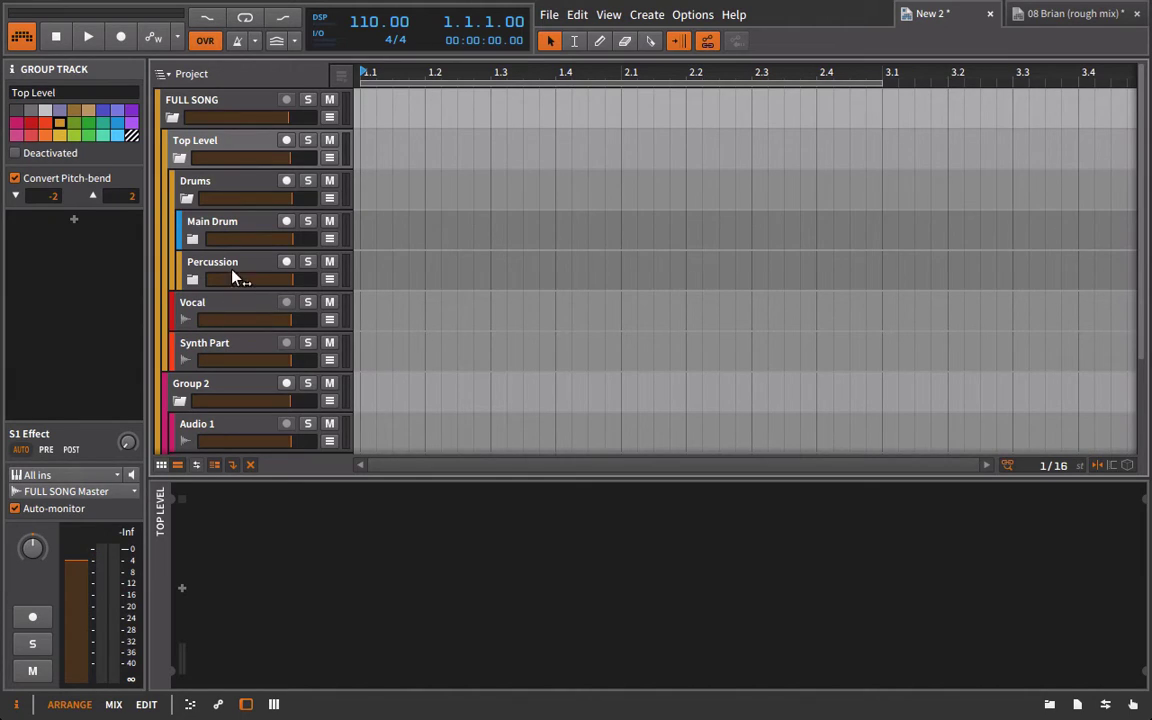
Fold the Drums group and Group 2 in the project's track list
click(185, 199)
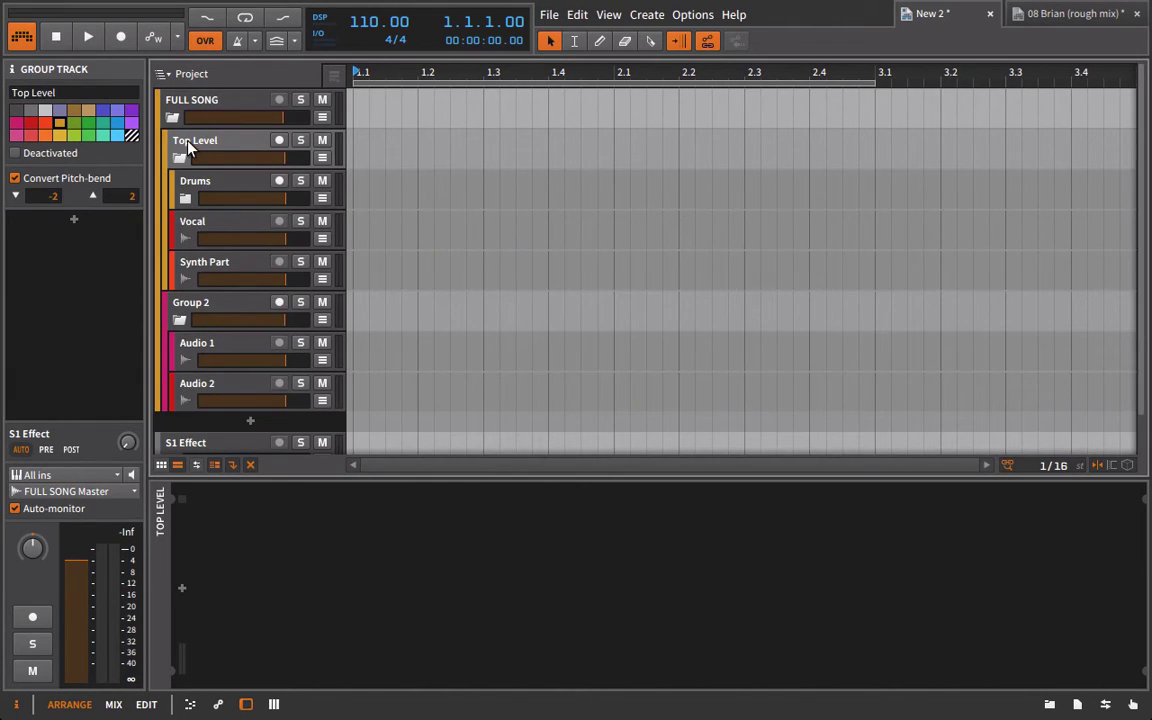
click(186, 318)
click(180, 320)
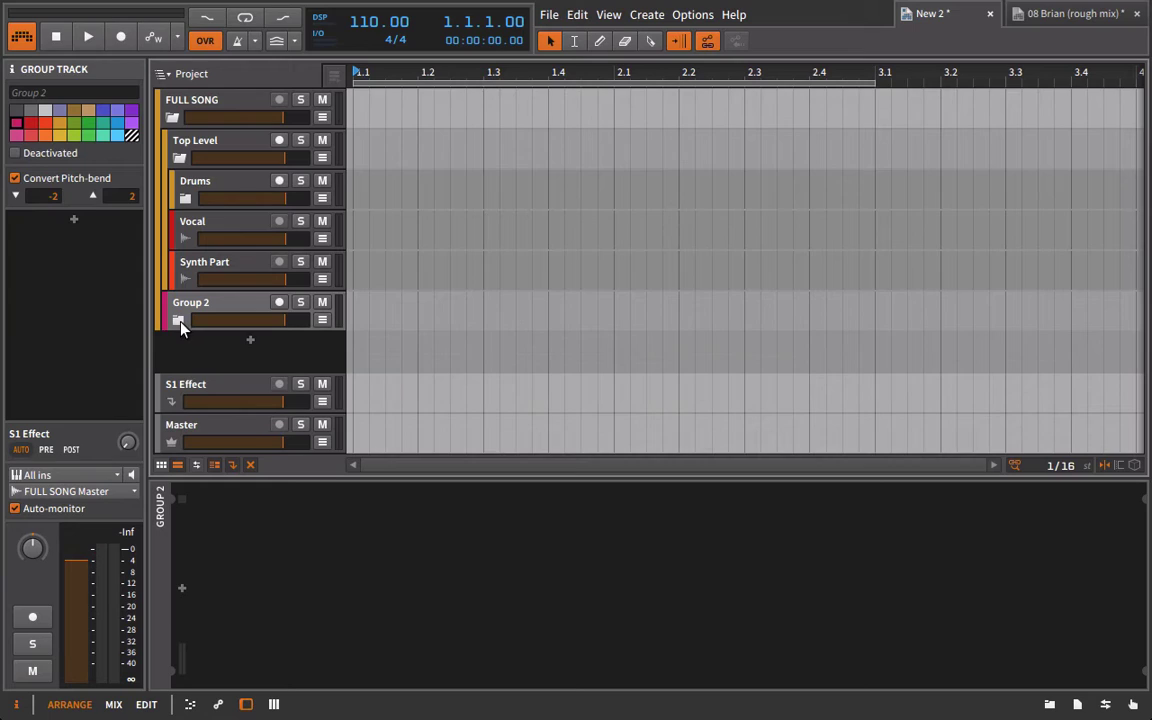
Switch to the 08 Brian (rough mix) project and unfold its Full group track
click(226, 228)
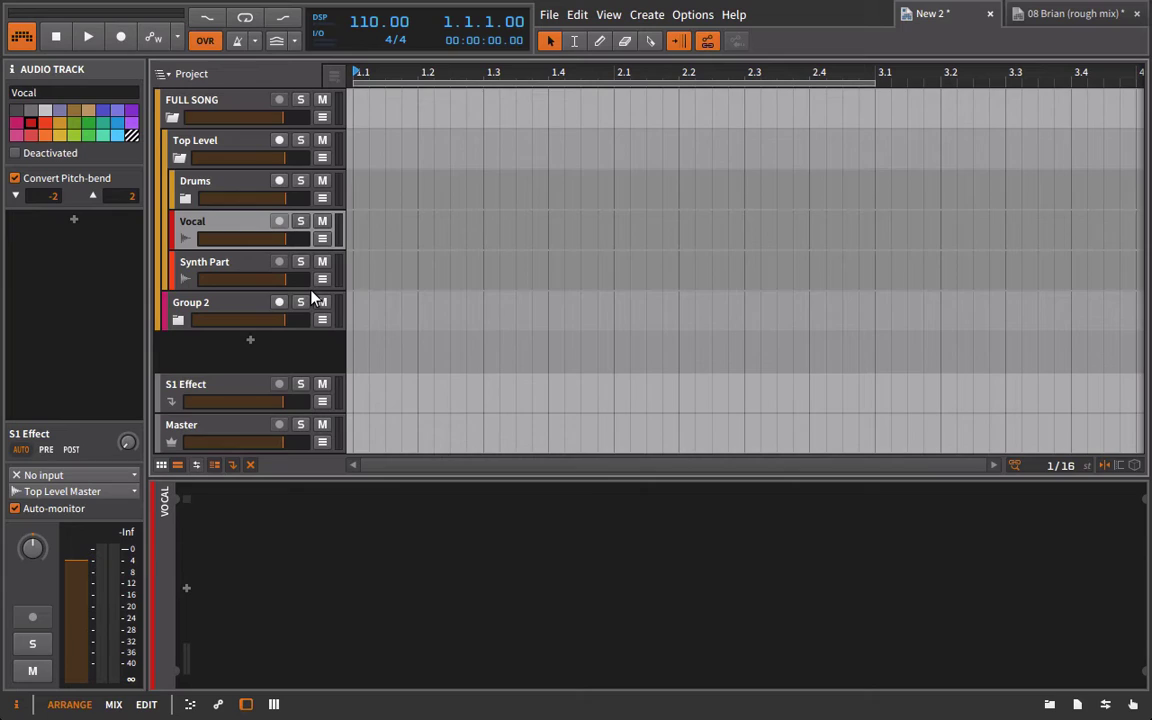
click(1070, 13)
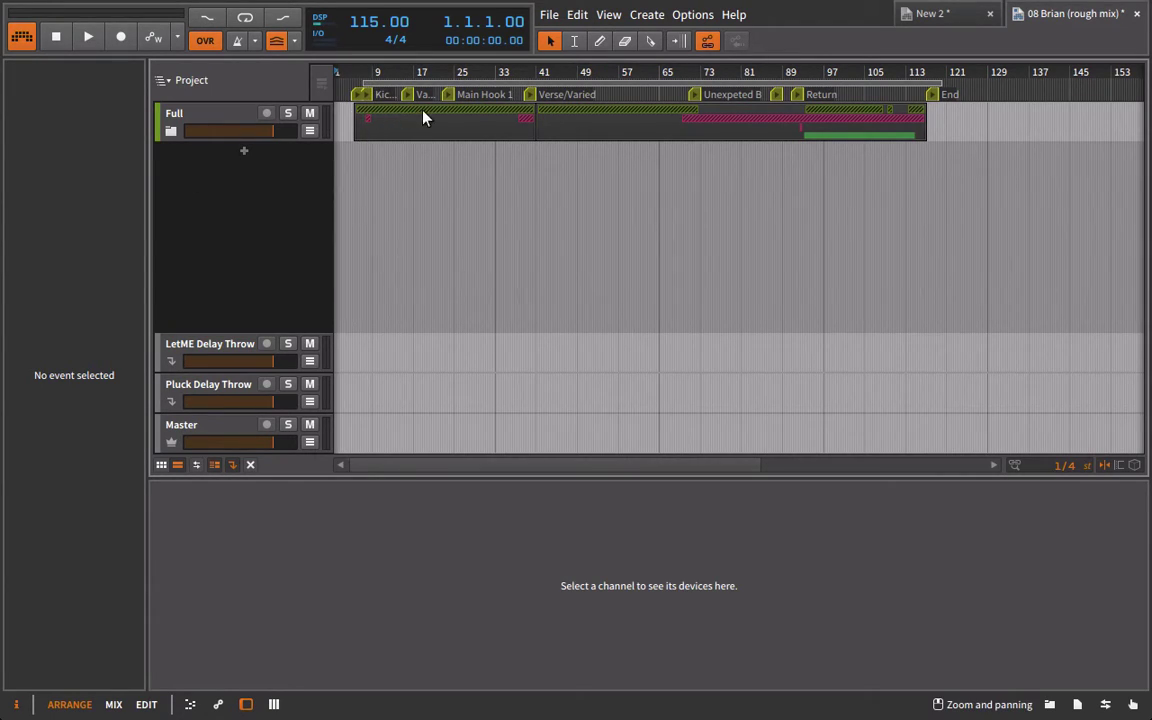
click(157, 118)
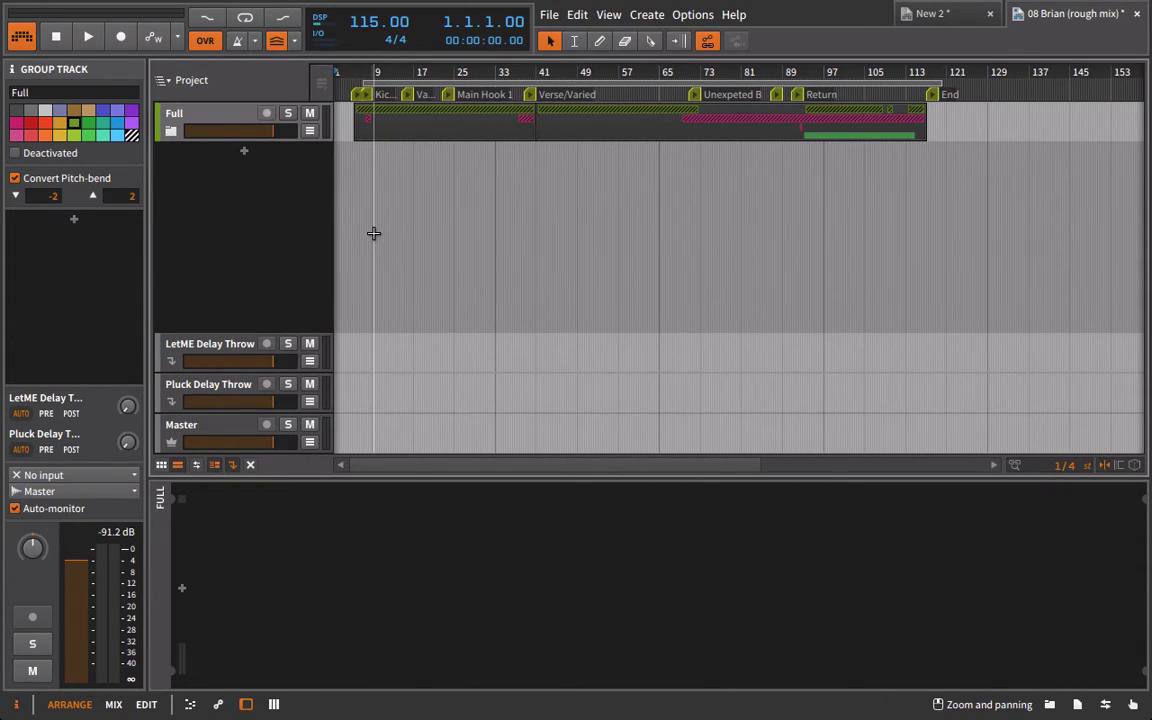
click(171, 131)
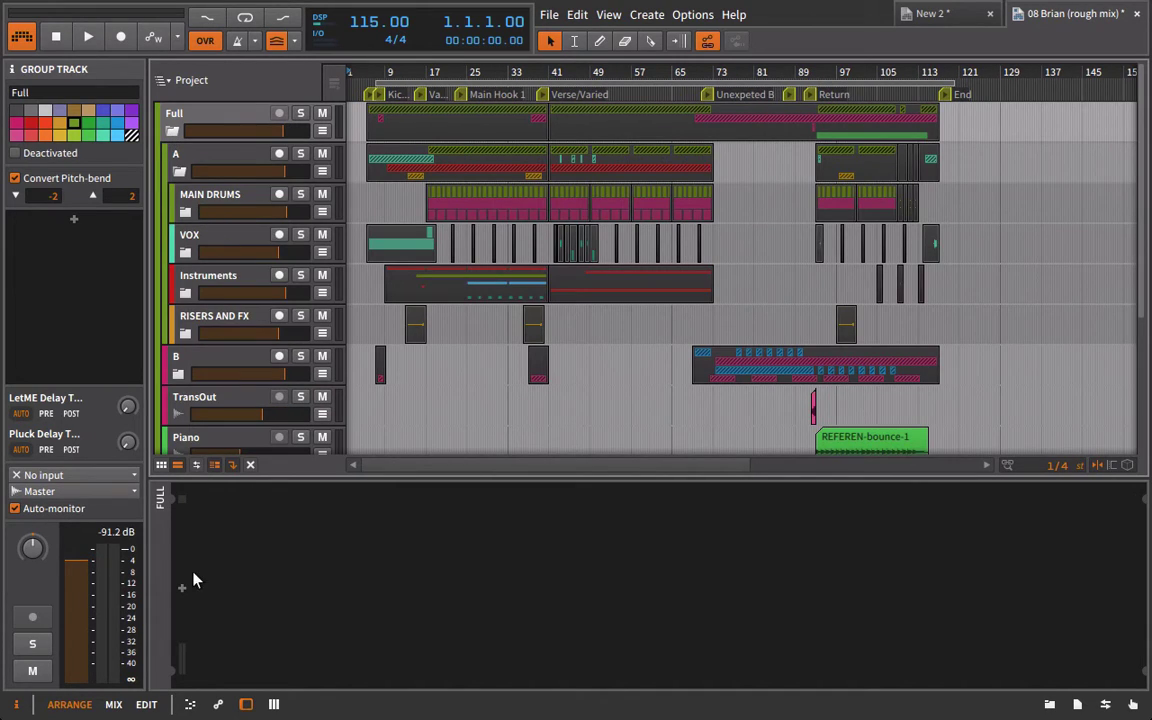
Fold group A and view the devices on the TransOut and Piano tracks
click(178, 171)
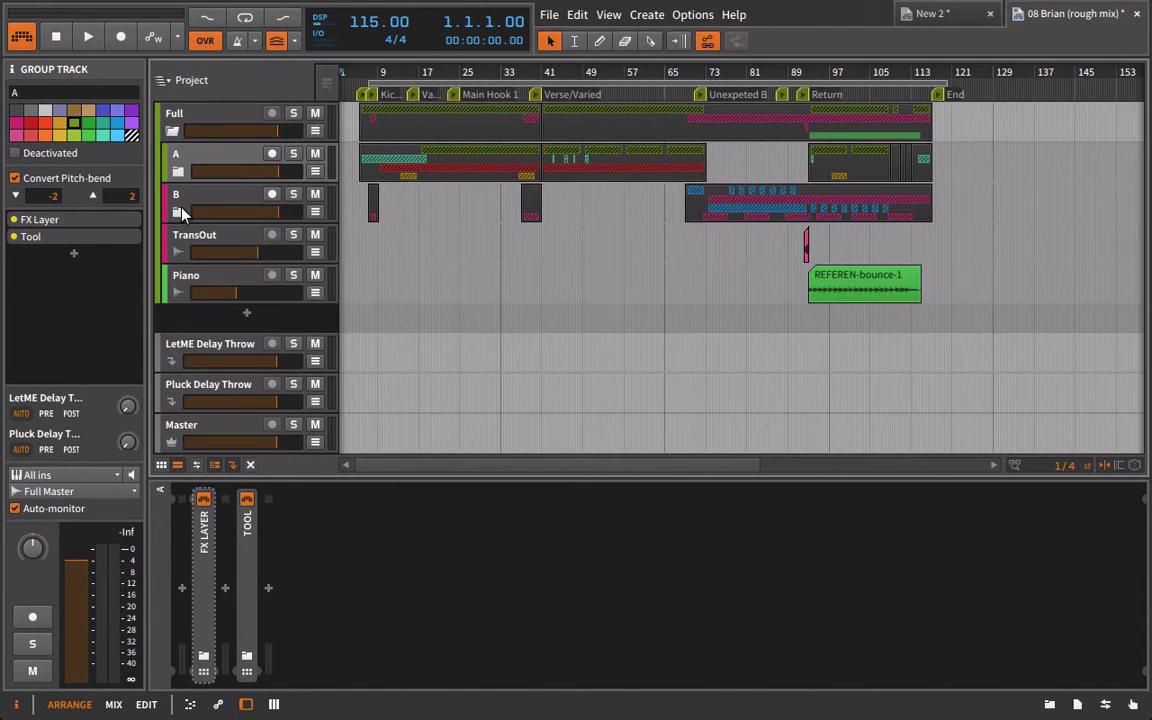
click(175, 242)
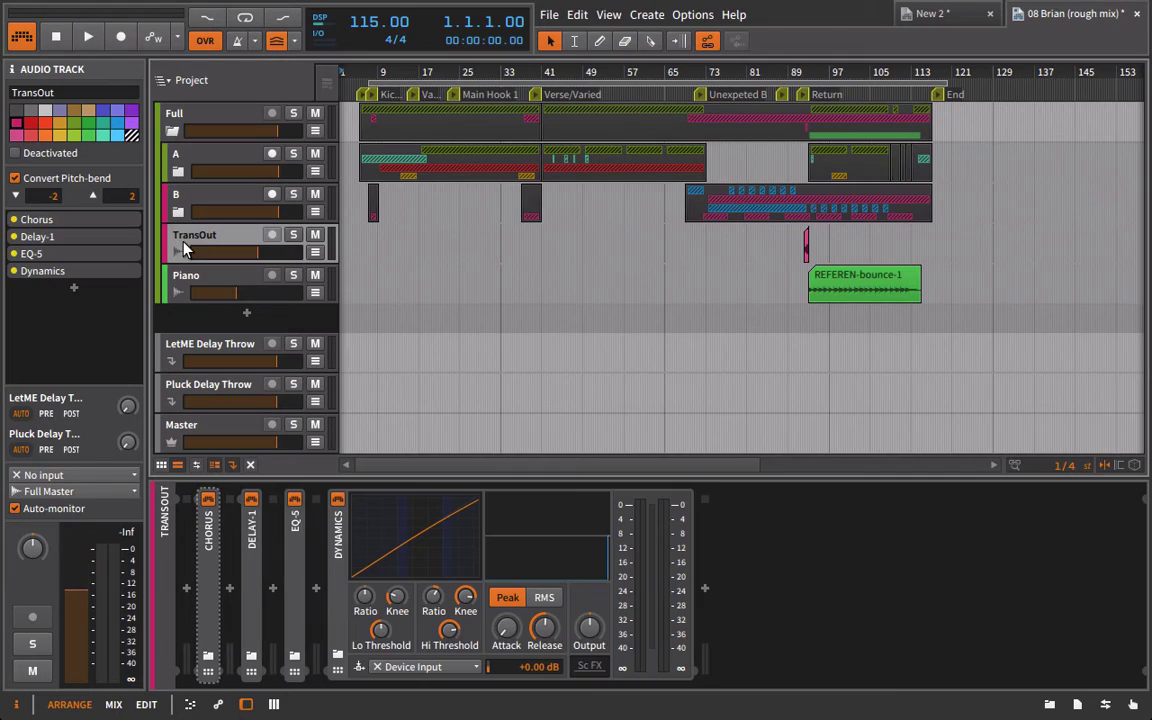
click(251, 287)
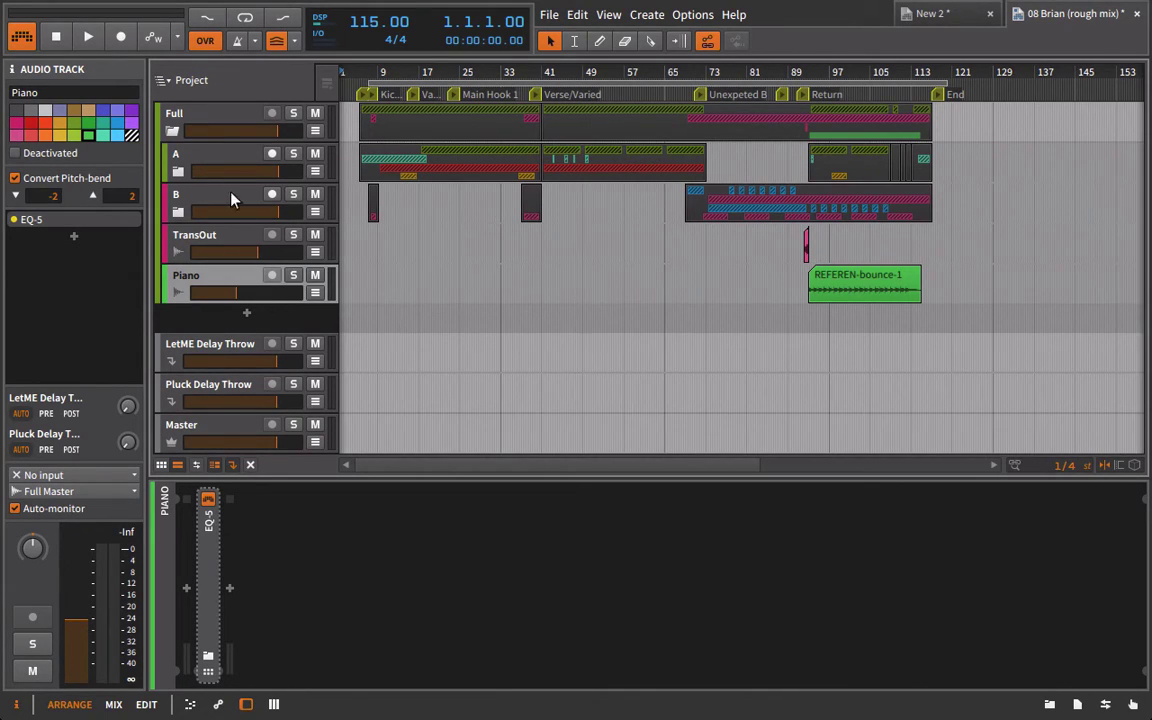
Inspect the FX Layer and Tool devices on group A, leaving only the Tool device expanded
click(208, 162)
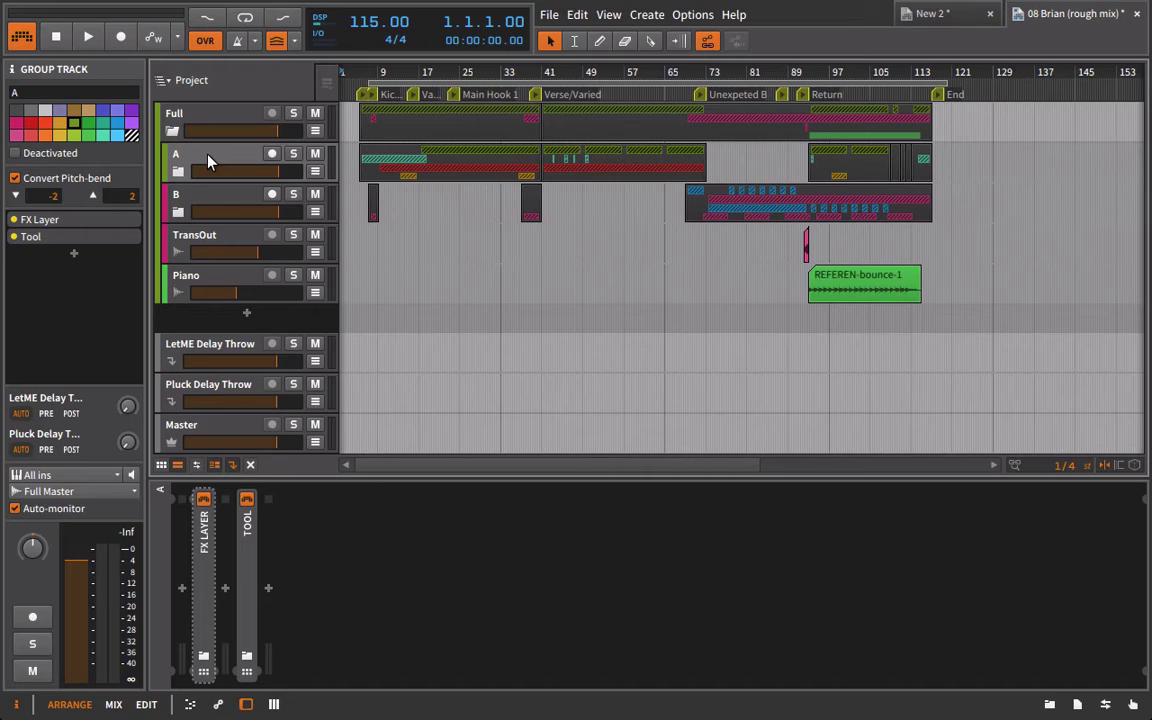
click(200, 605)
double_click(203, 565)
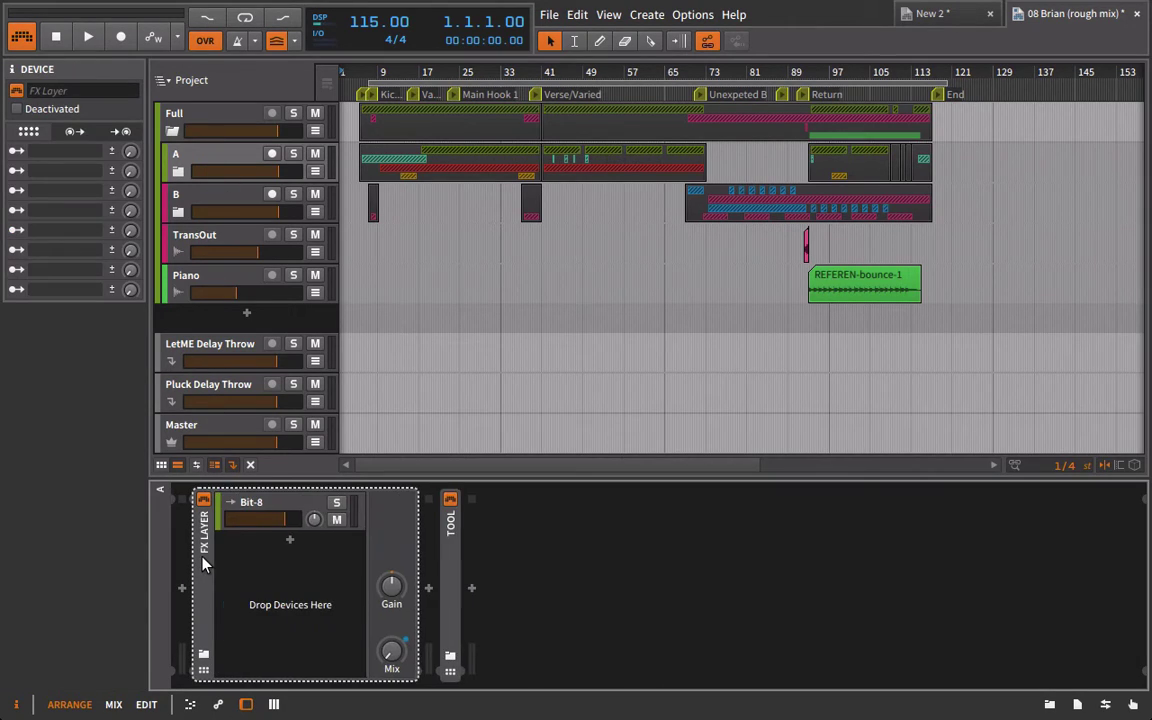
double_click(203, 560)
click(250, 550)
double_click(250, 550)
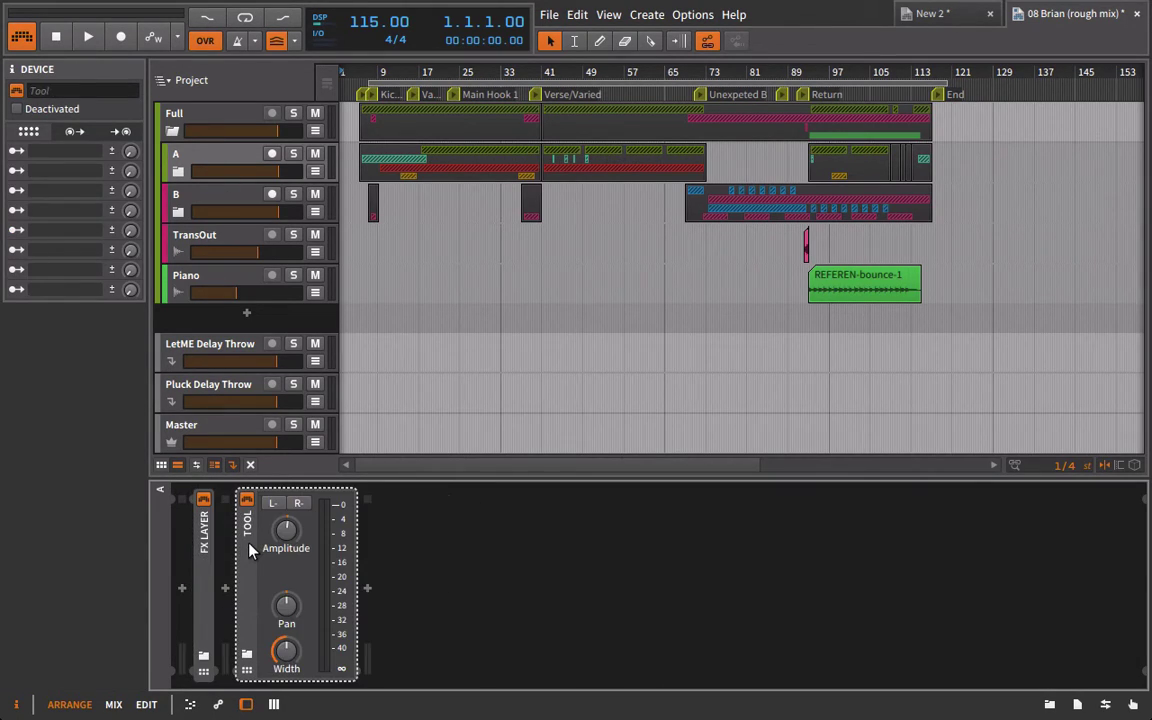
double_click(250, 550)
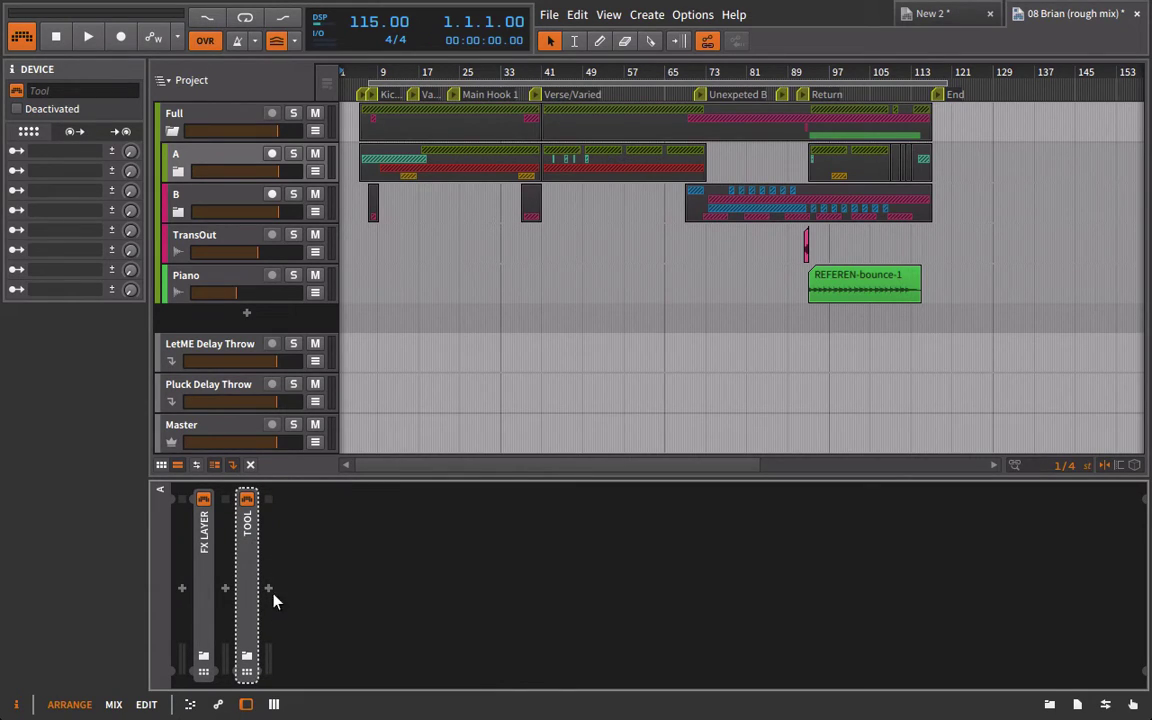
double_click(254, 561)
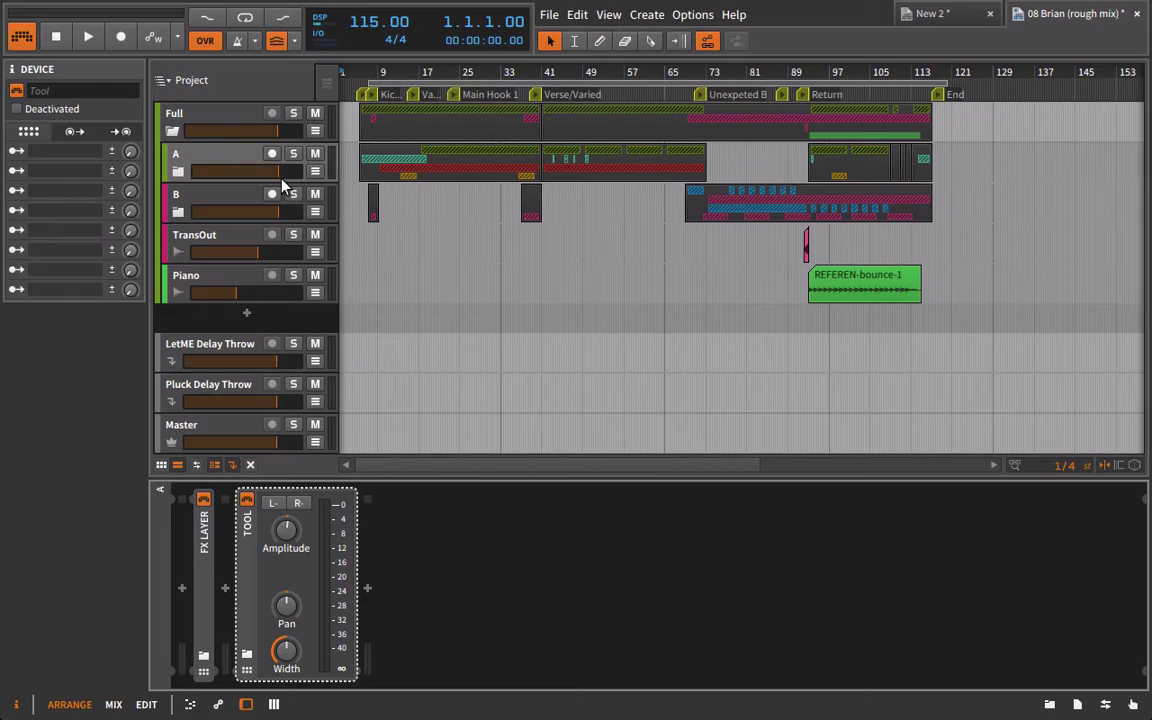
View group A's Bit-8 Frequency, Filter Resonance and Gain automation, and hide the automation lane
click(200, 167)
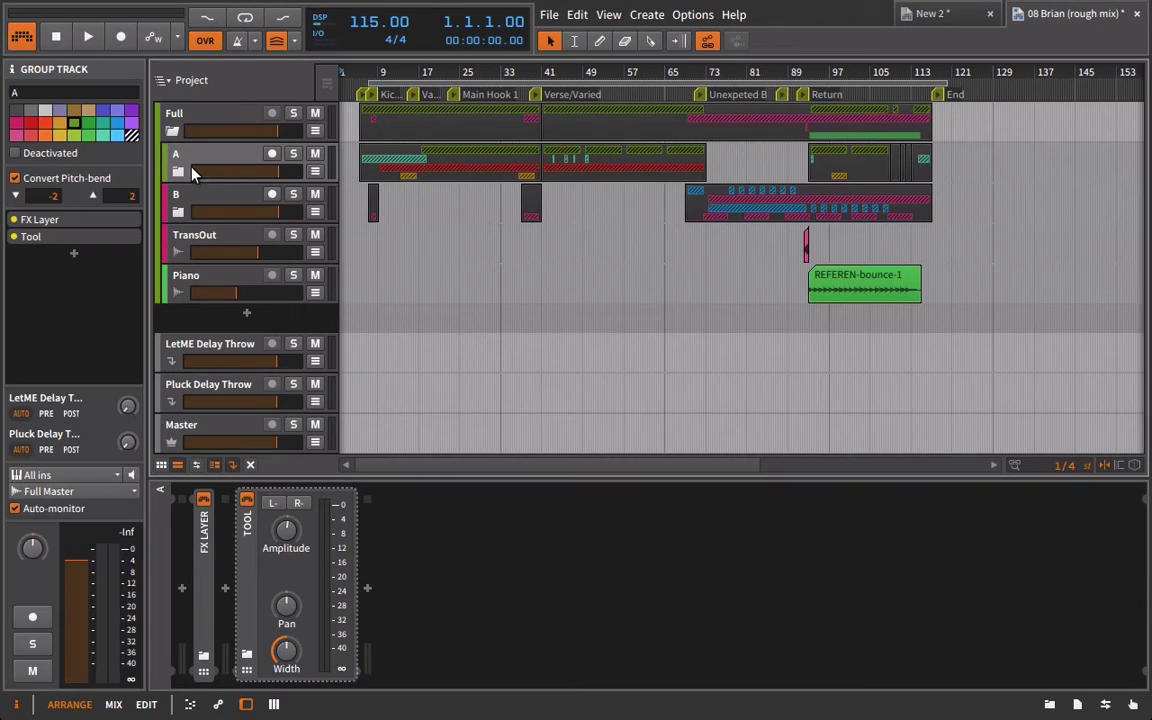
click(315, 171)
click(296, 210)
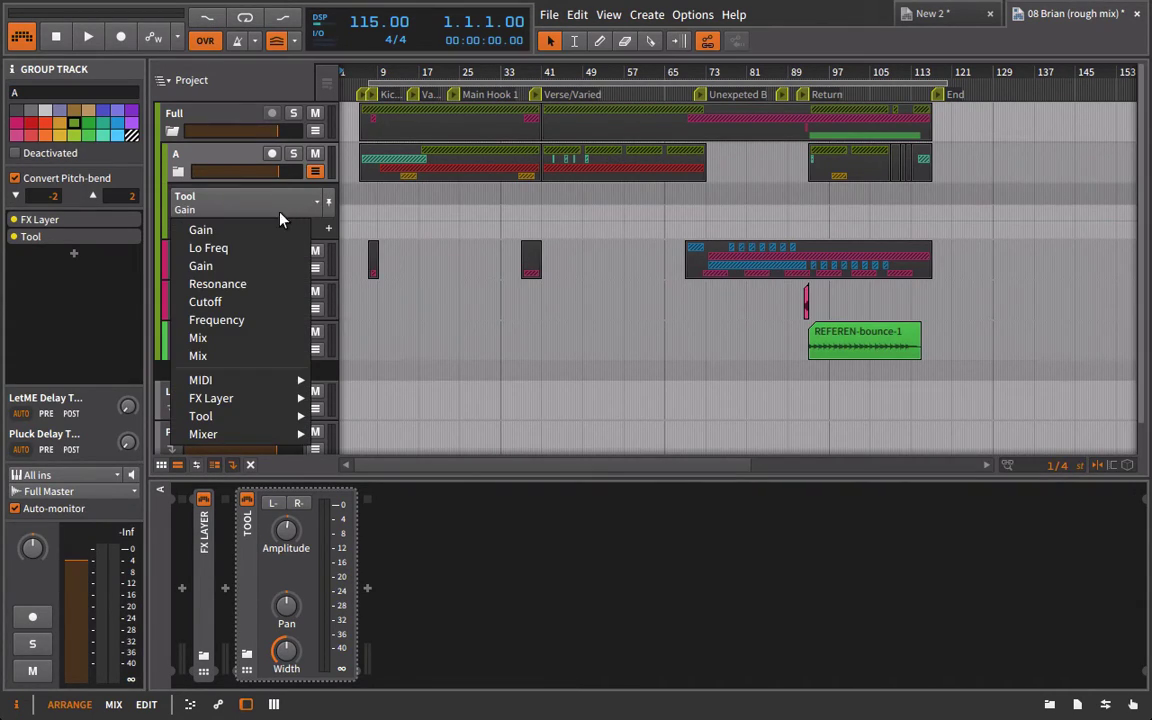
click(285, 320)
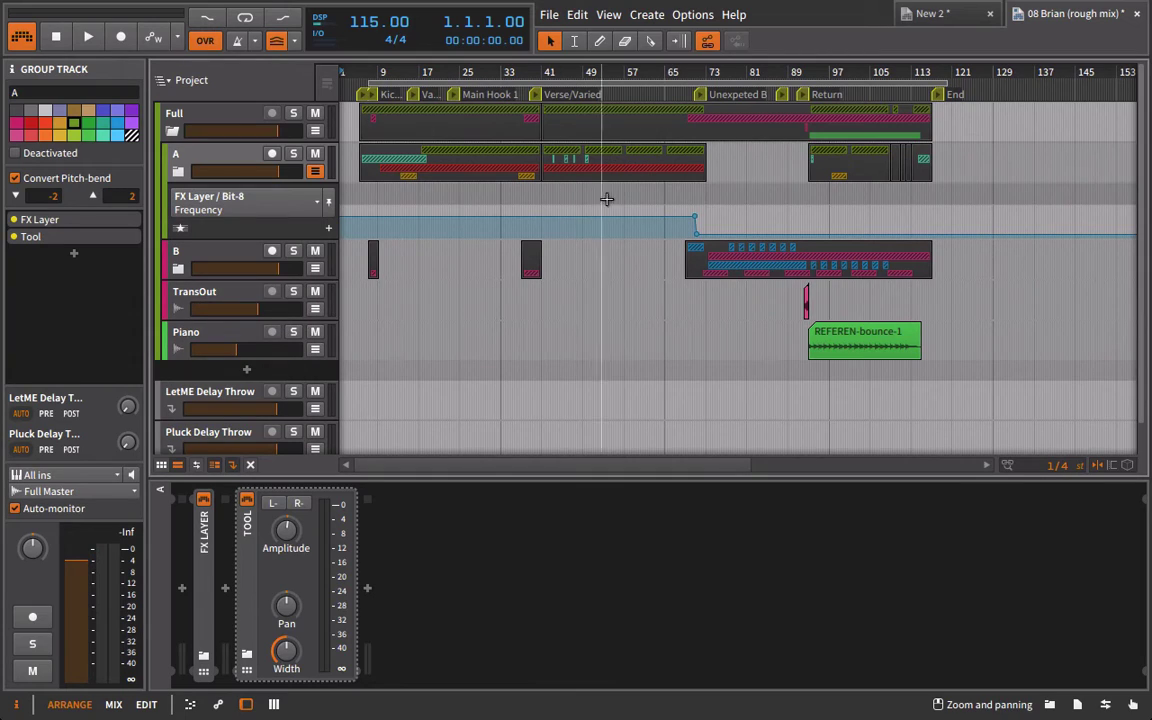
click(245, 202)
click(260, 298)
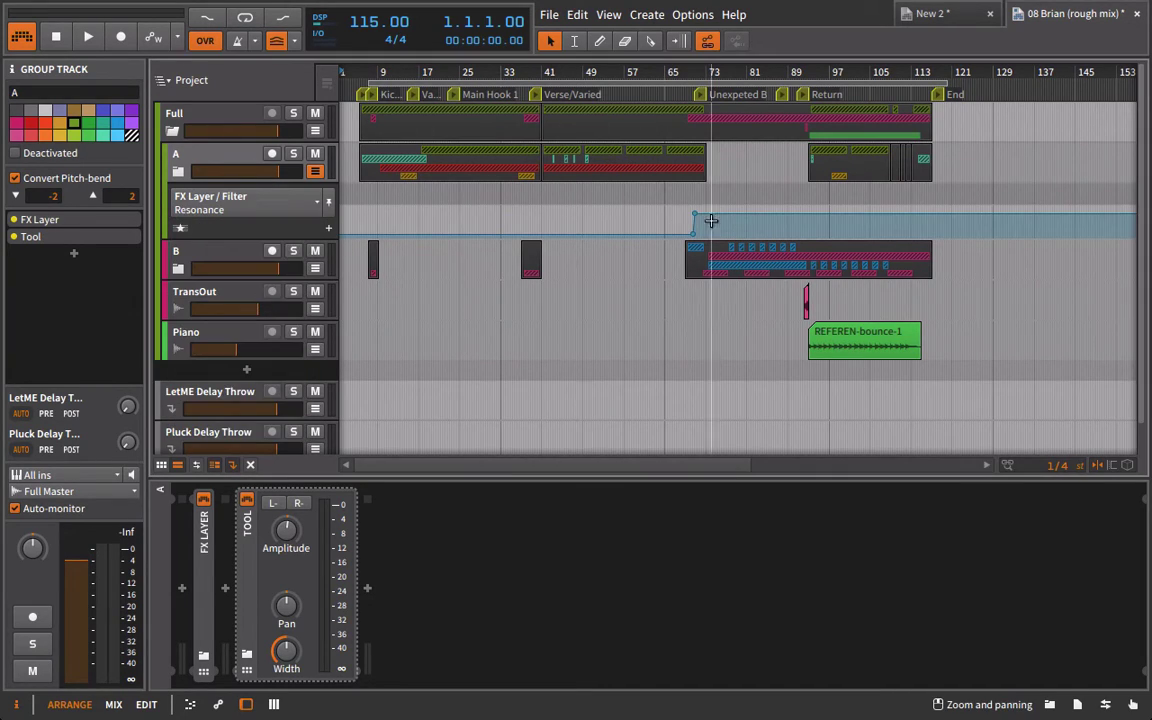
click(250, 203)
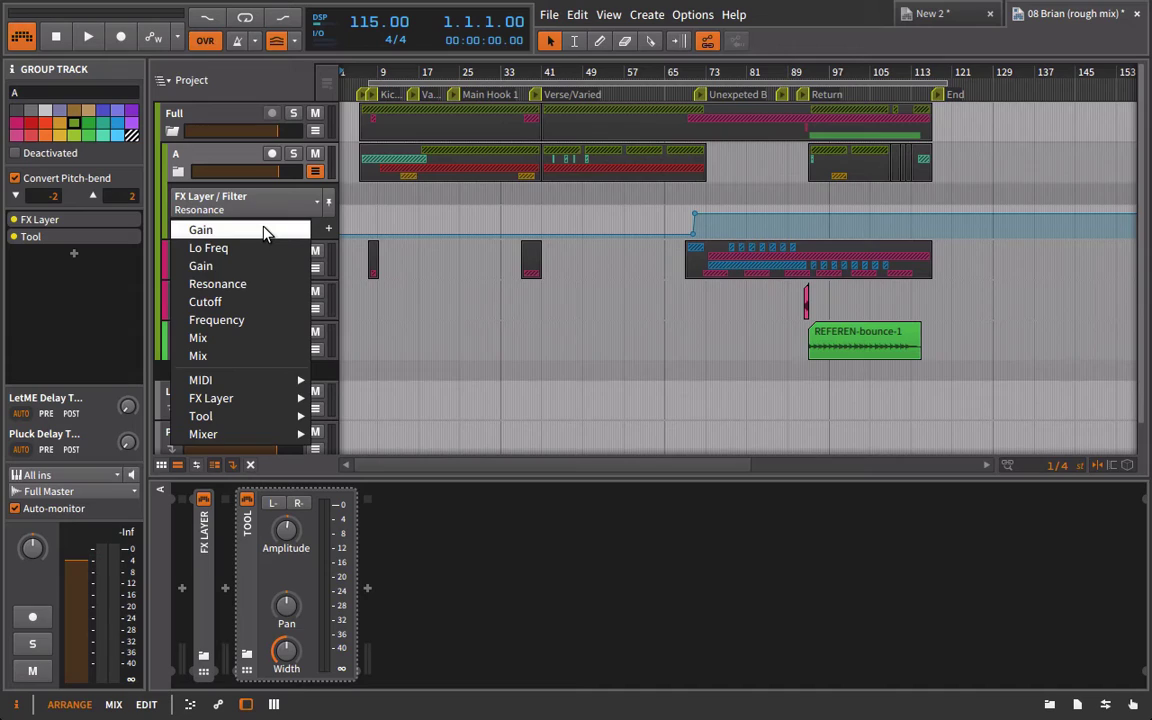
click(265, 230)
key(a)
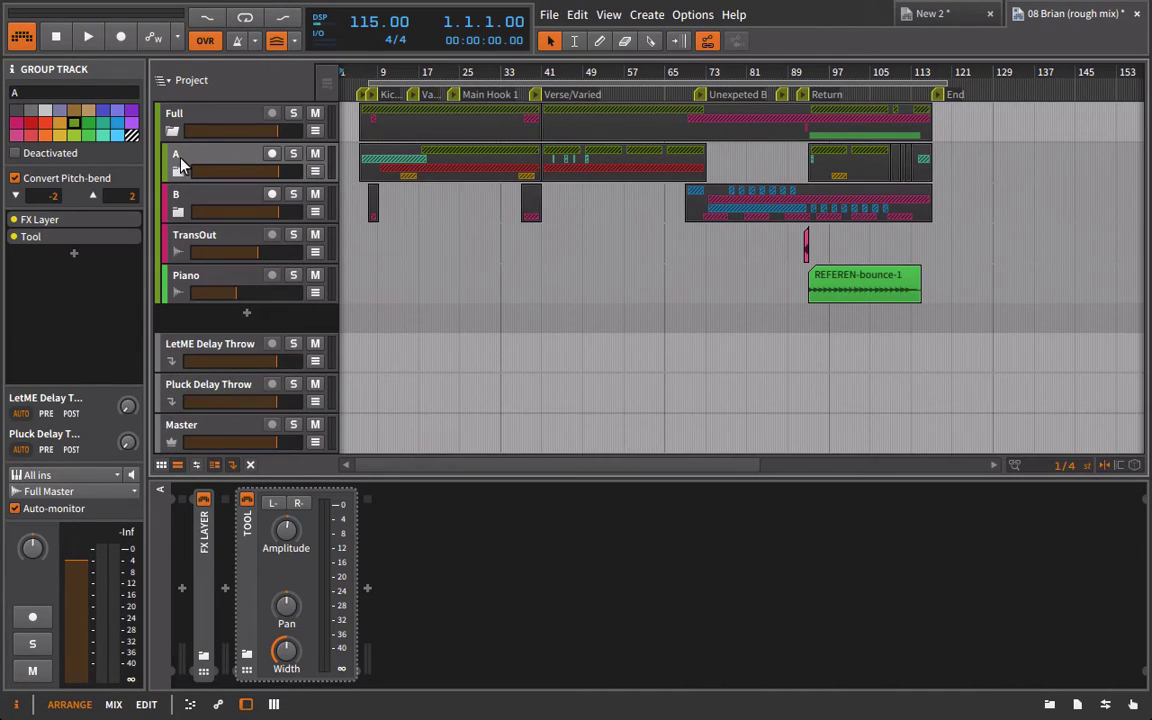
Unfold group A and view the device chains of its nested MAIN DRUMS, VOX, Instruments and RISERS AND FX groups
click(179, 170)
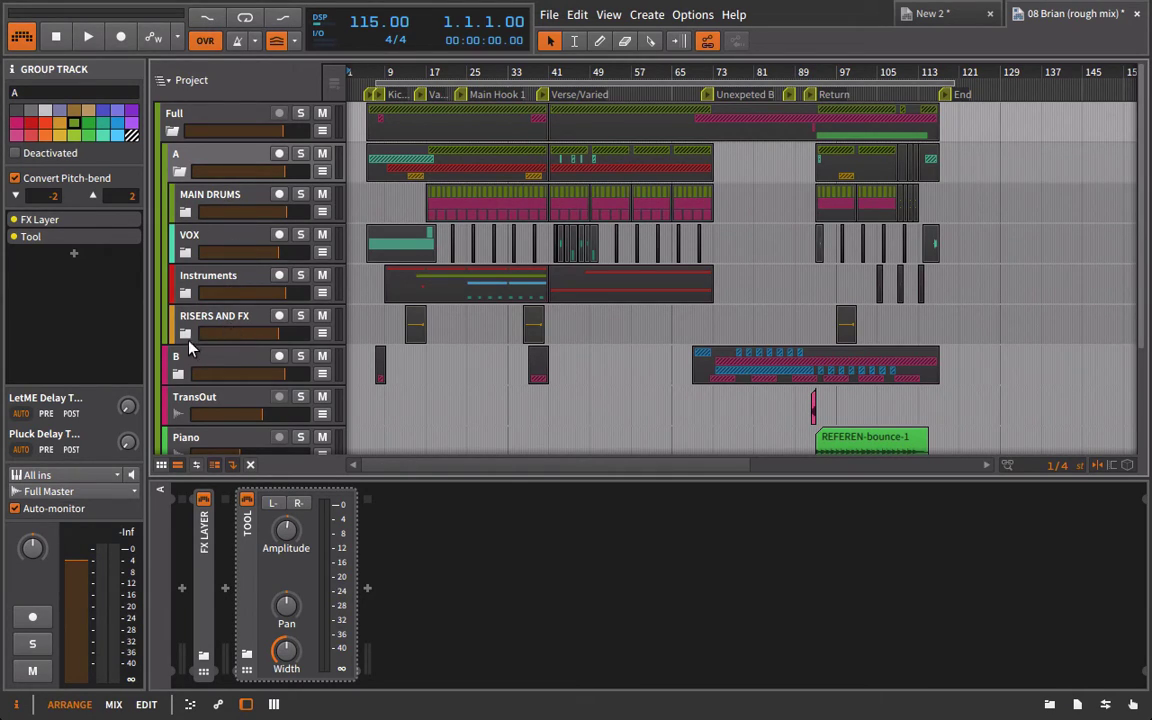
key(Down)
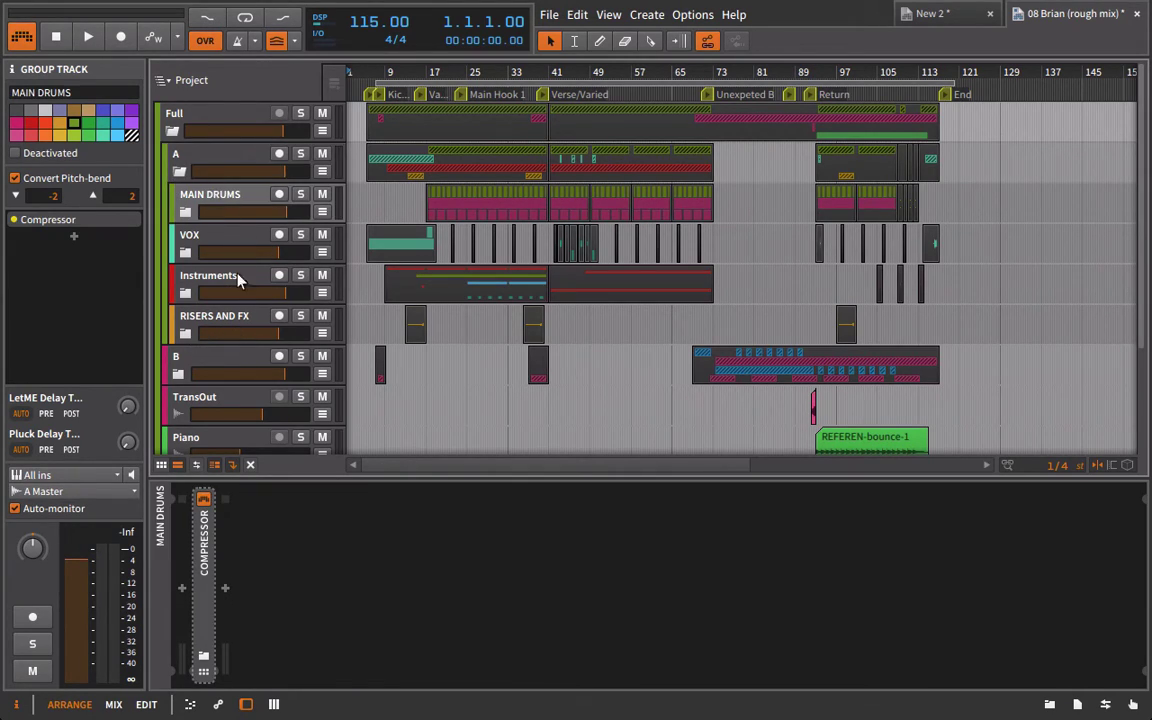
click(210, 240)
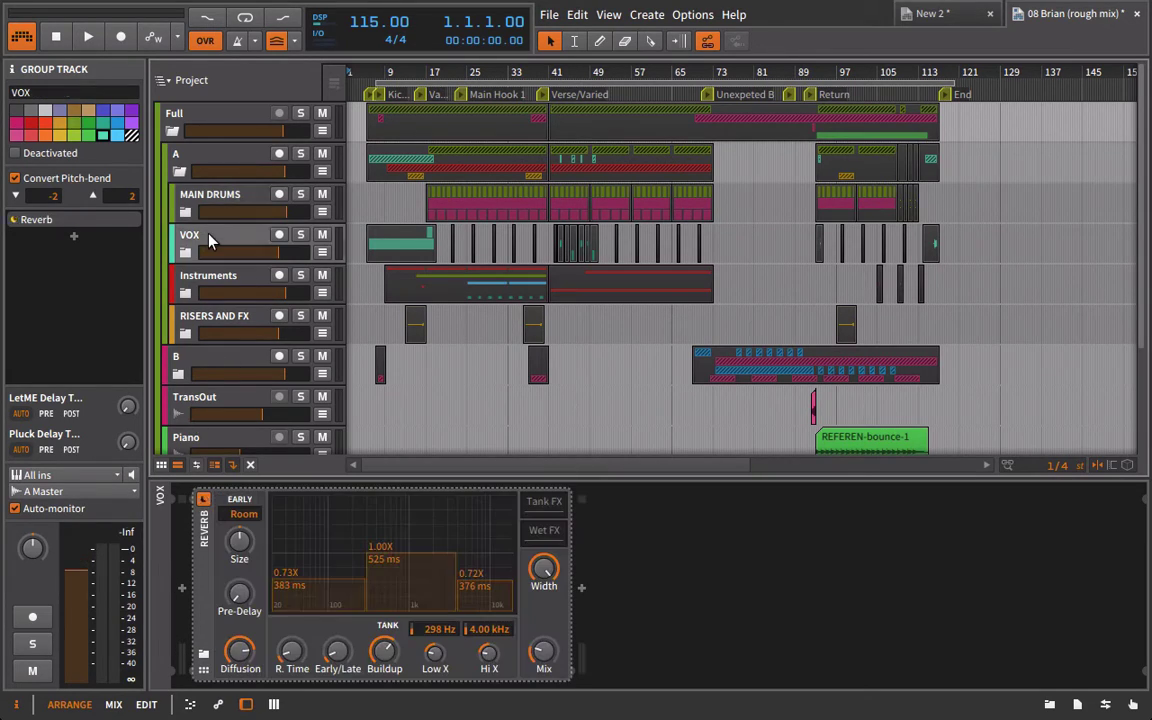
click(180, 285)
key(Down)
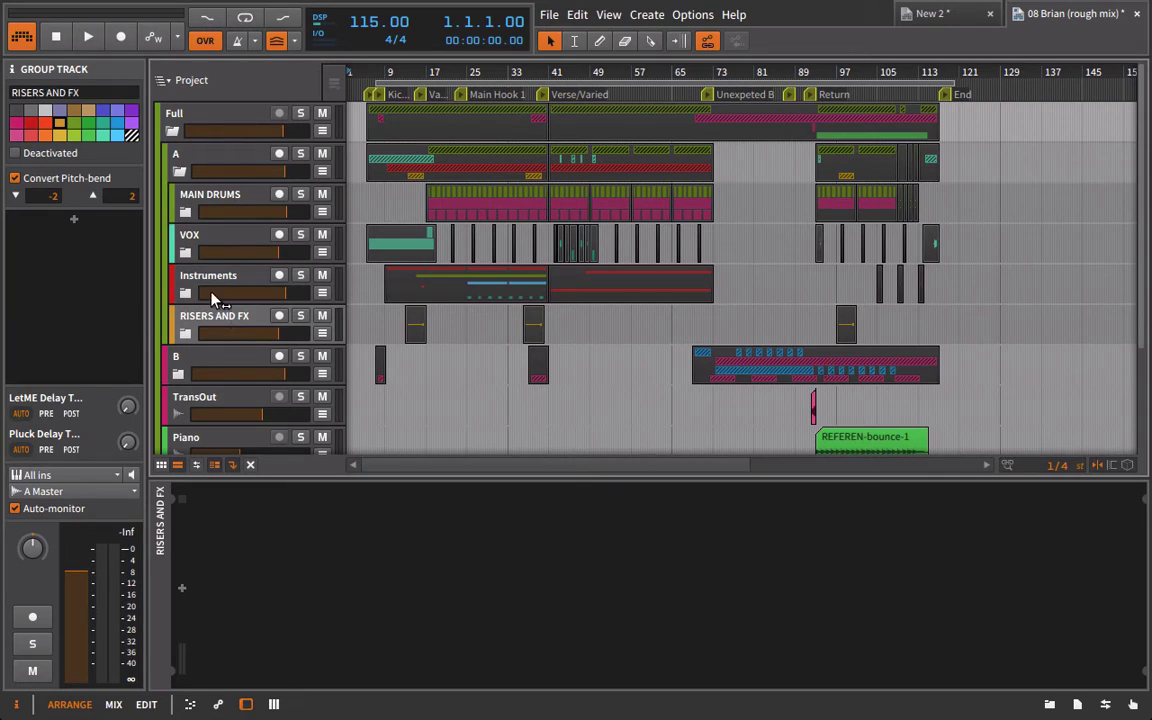
Unfold the Instruments group, look through its nested tracks, and select the Instruments group track
click(186, 293)
scroll(220, 220, down, 3)
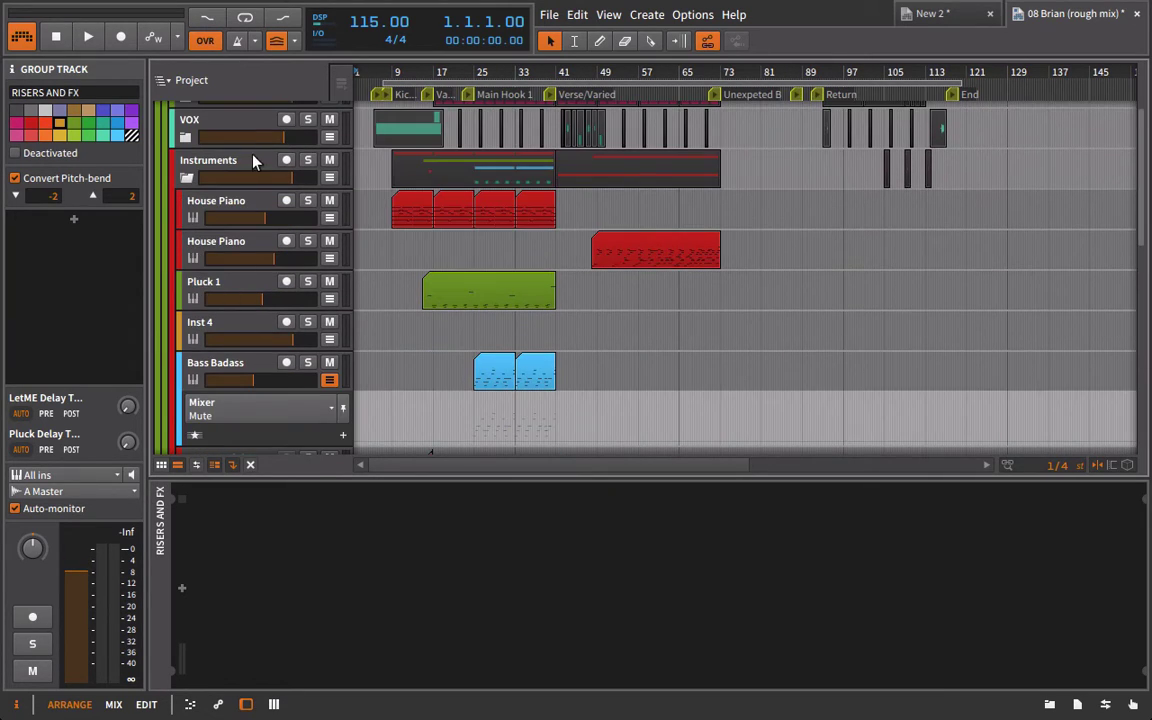
scroll(540, 337, down, 3)
scroll(288, 301, down, 3)
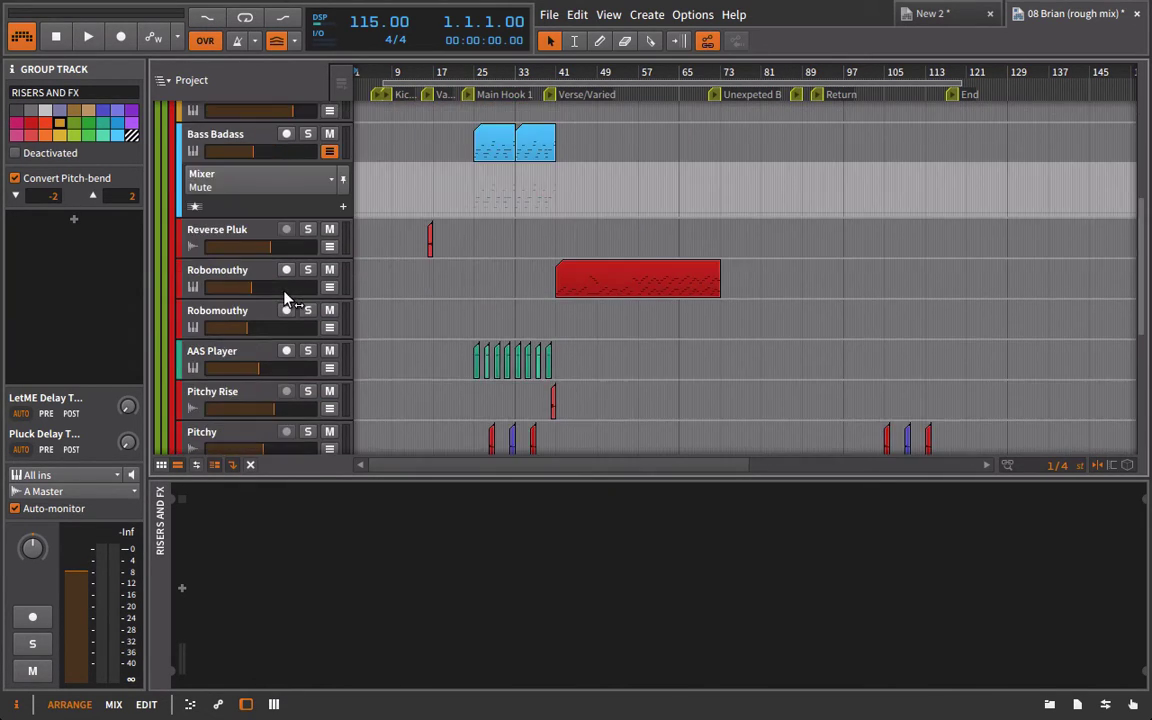
scroll(285, 304, down, 4)
scroll(234, 296, up, 6)
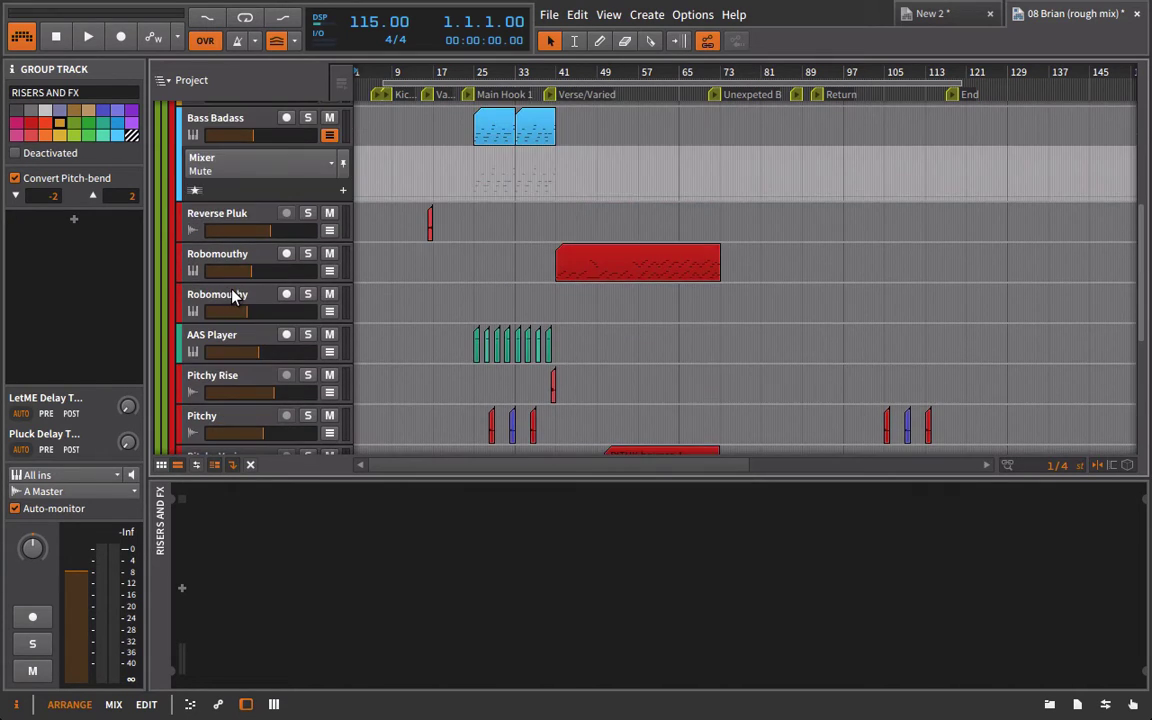
scroll(232, 291, up, 4)
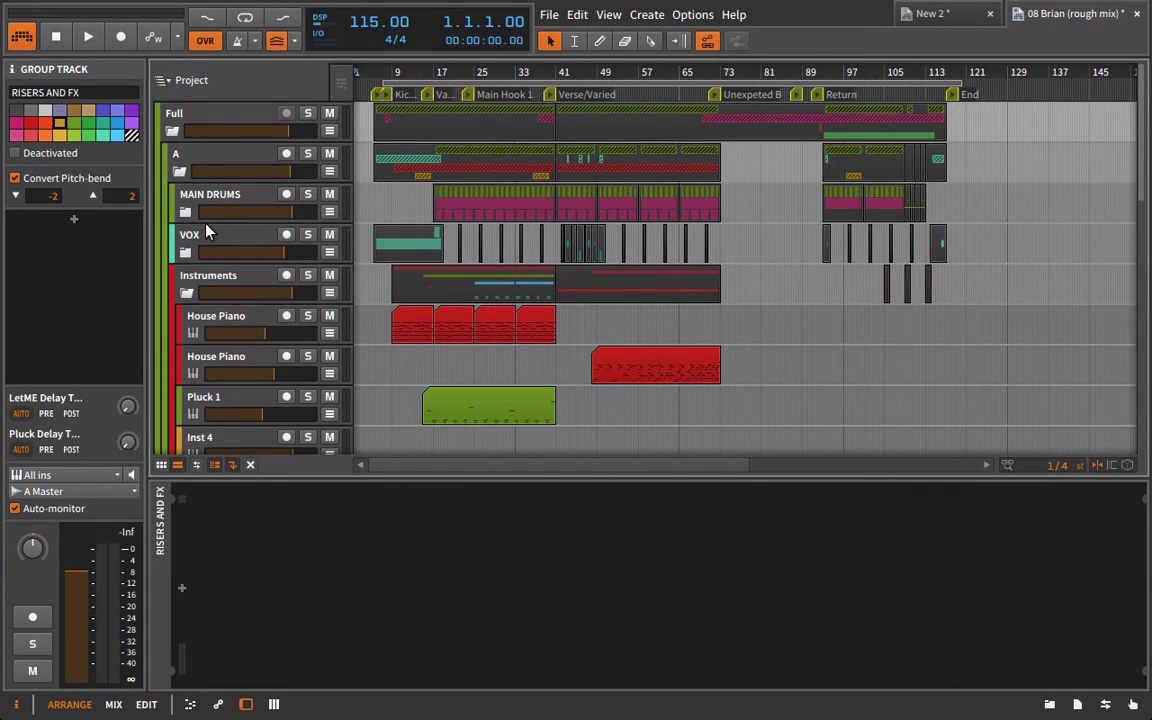
click(212, 293)
scroll(212, 293, down, 5)
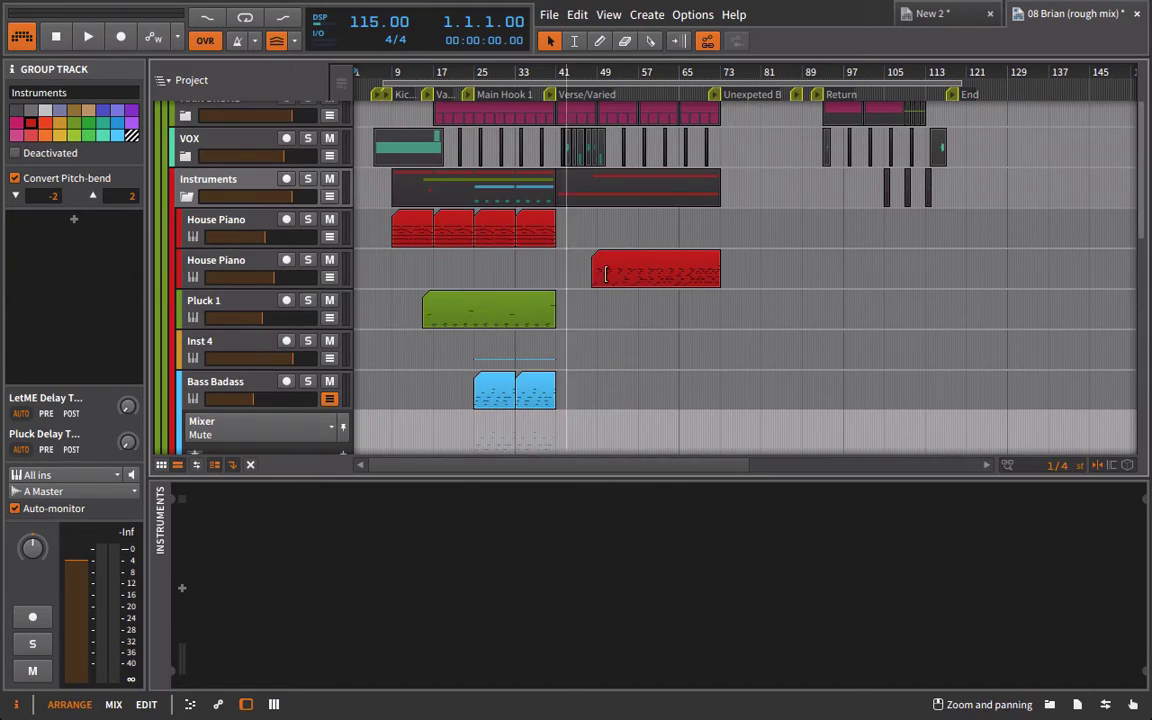
scroll(212, 293, down, 5)
scroll(247, 251, up, 10)
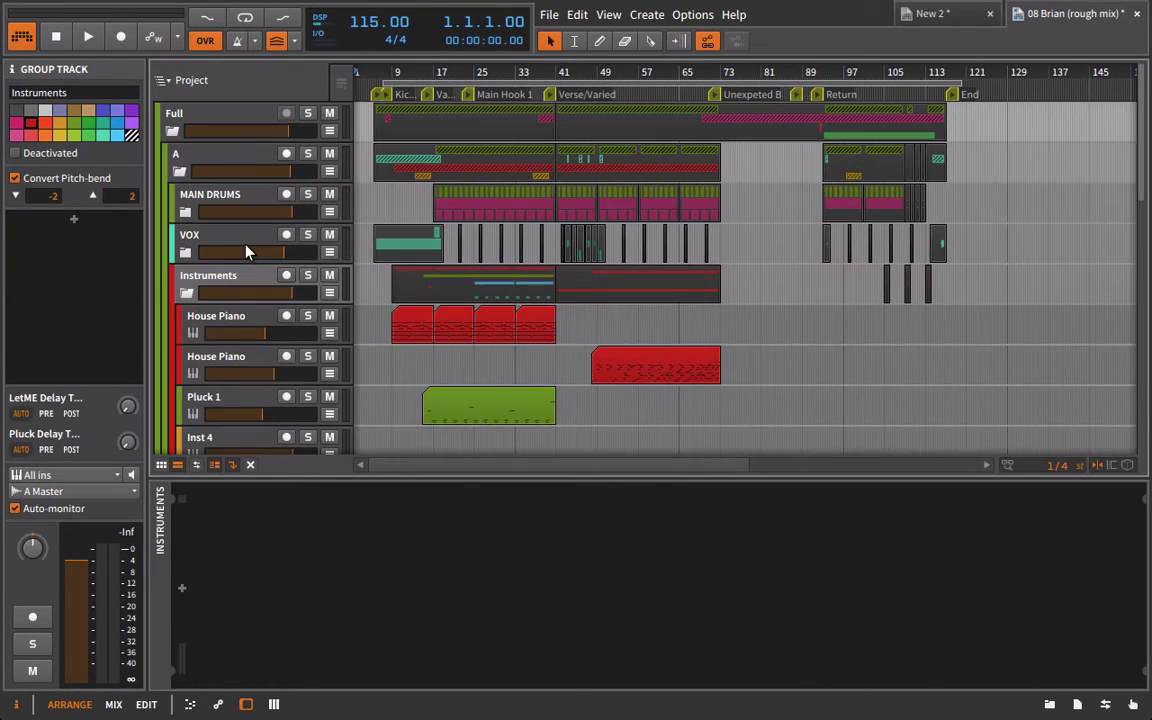
Enter the Instruments group and look through its tracks down to the group master
scroll(240, 292, down, 1)
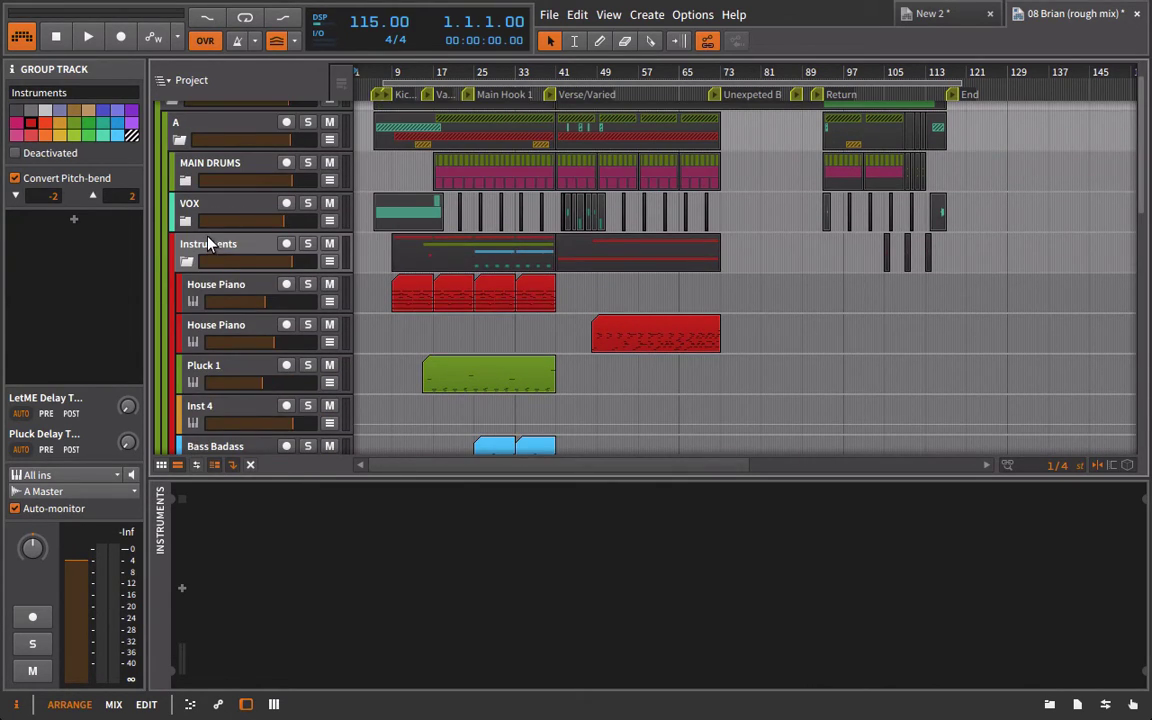
right_click(208, 243)
click(278, 270)
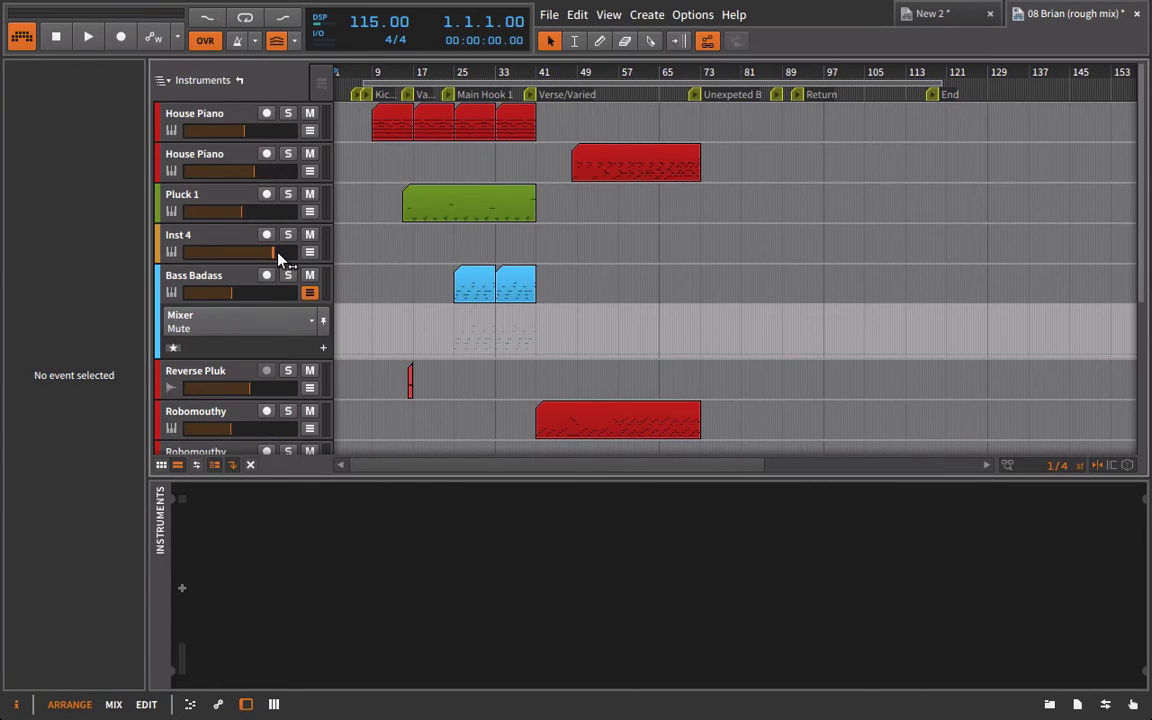
scroll(281, 262, down, 8)
scroll(215, 155, up, 8)
scroll(278, 300, down, 6)
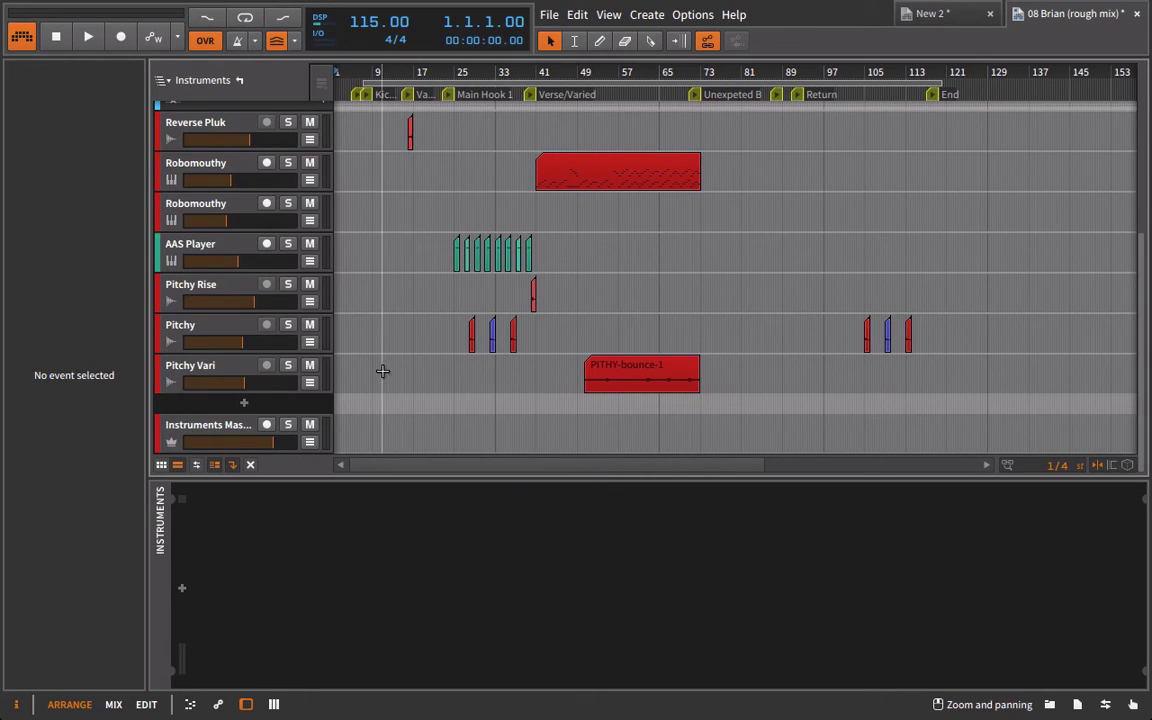
Select the Instruments Master track and view its device chain
click(230, 425)
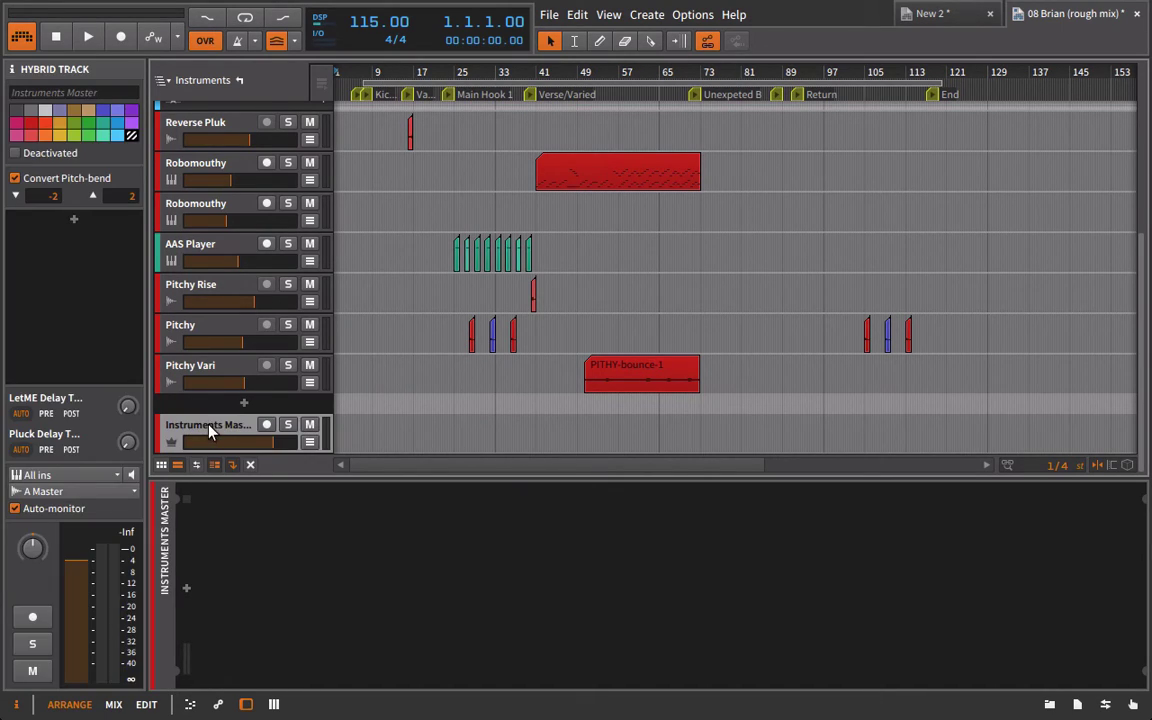
click(261, 524)
click(208, 433)
Leave the Instruments group for its parent group A and return to the Project level
scroll(257, 350, up, 3)
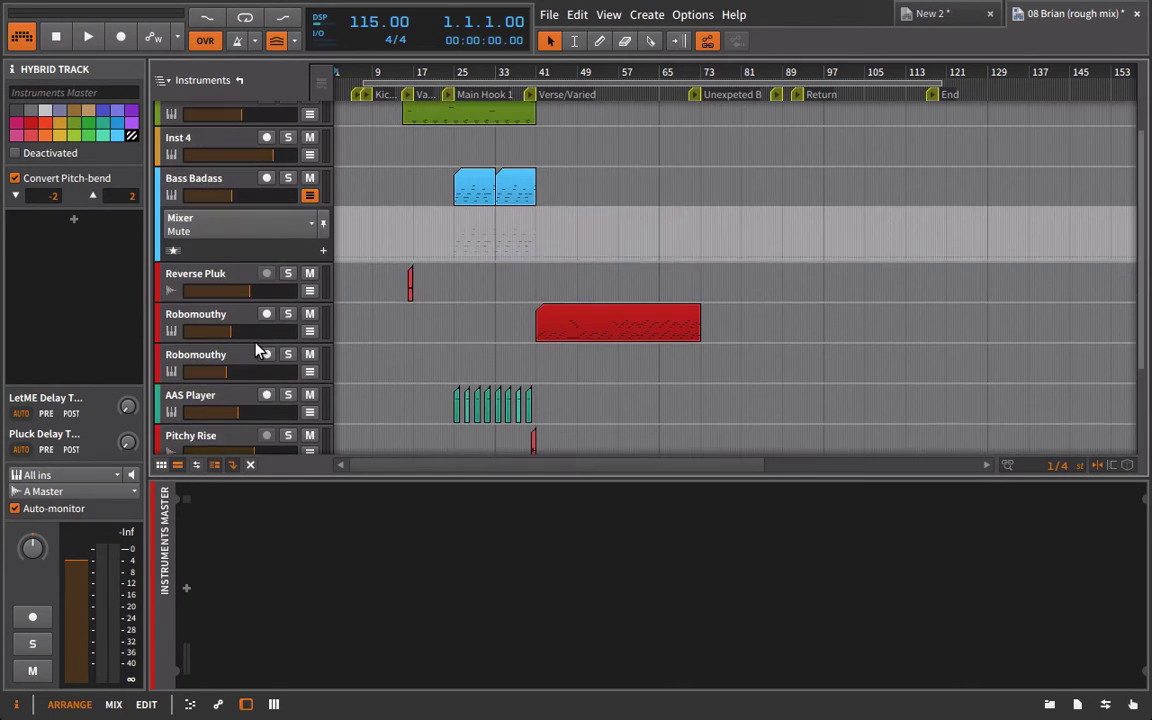
scroll(257, 352, up, 2)
click(239, 82)
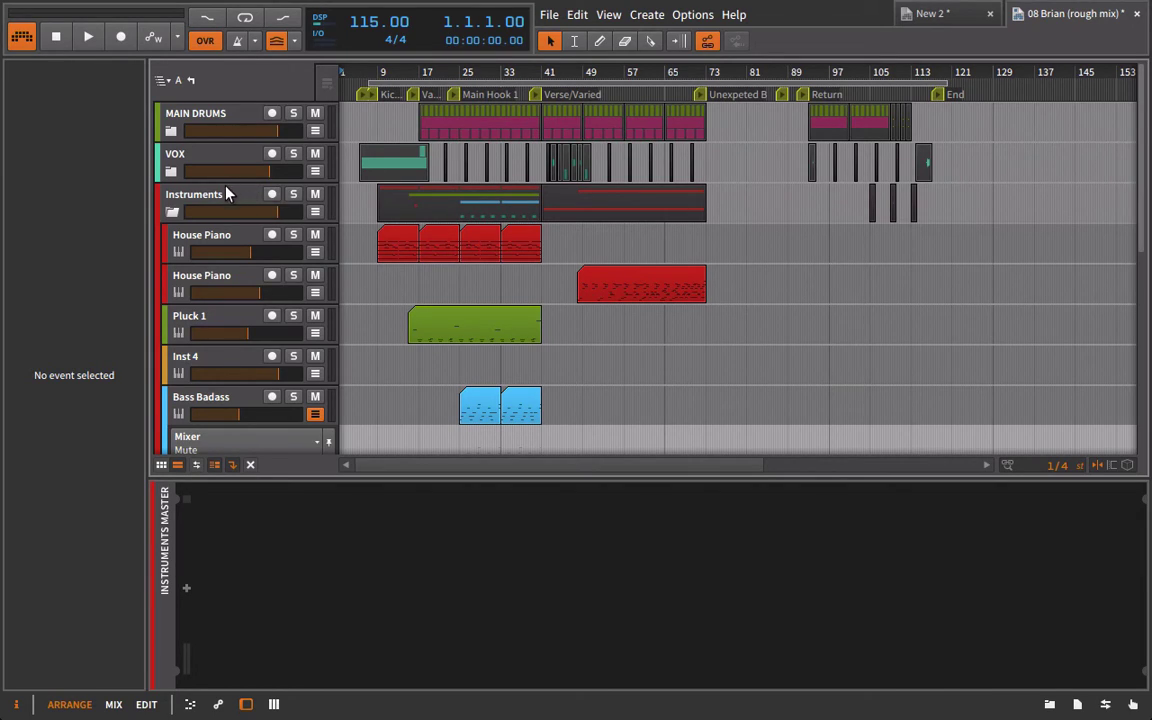
click(161, 81)
click(197, 105)
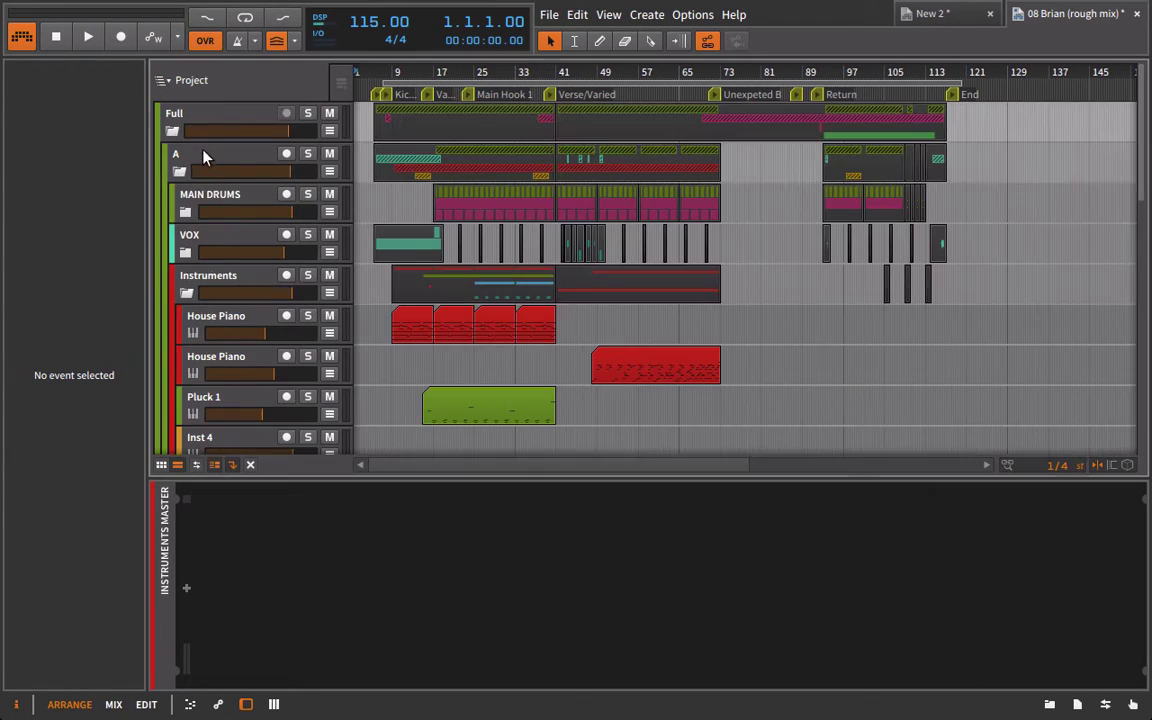
Select group A and fold it, view group B's device chain, and fold the Full group
click(193, 163)
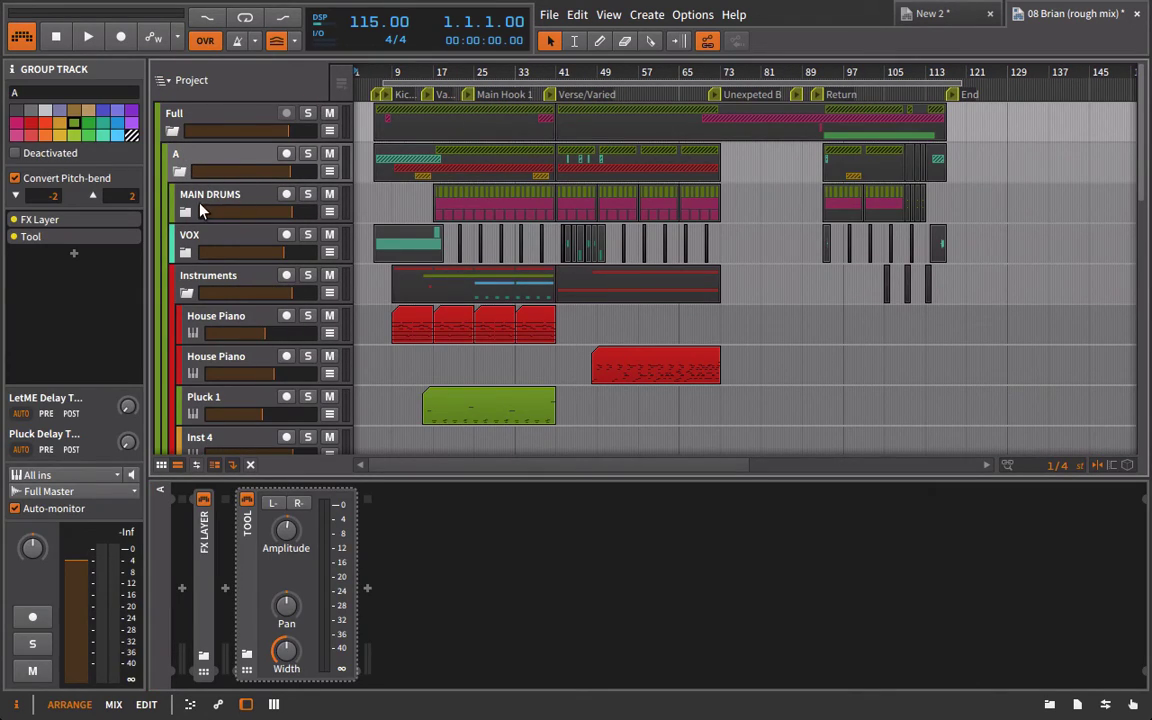
click(175, 168)
click(197, 207)
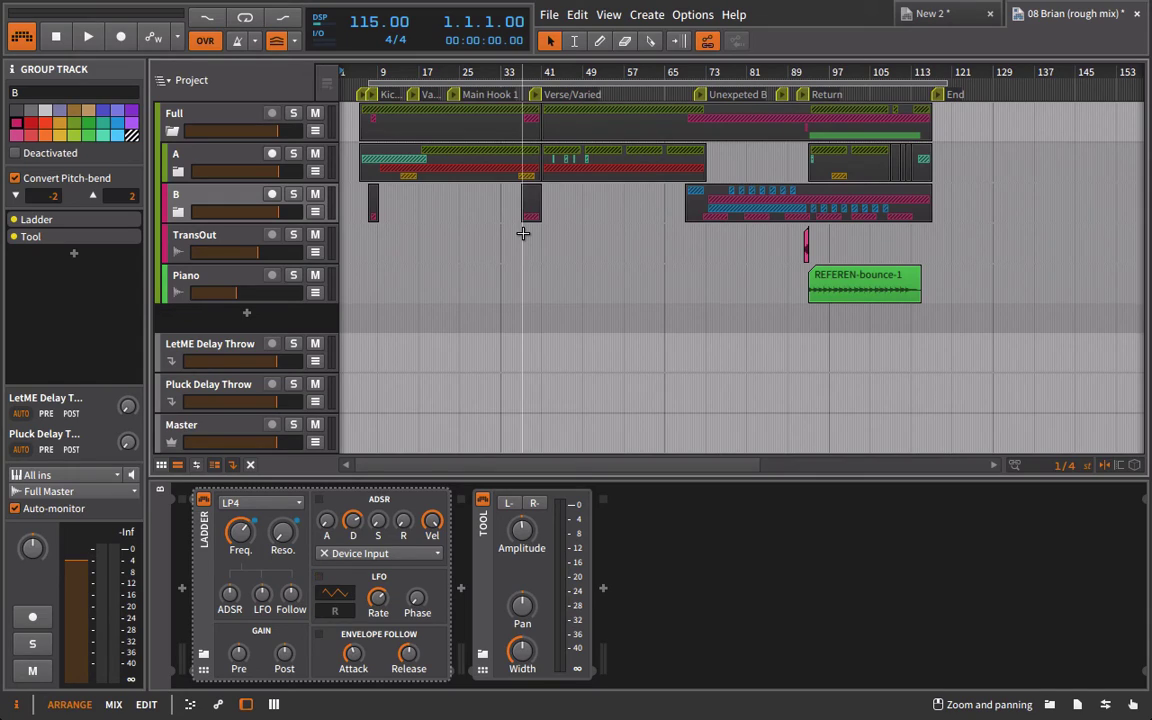
click(172, 131)
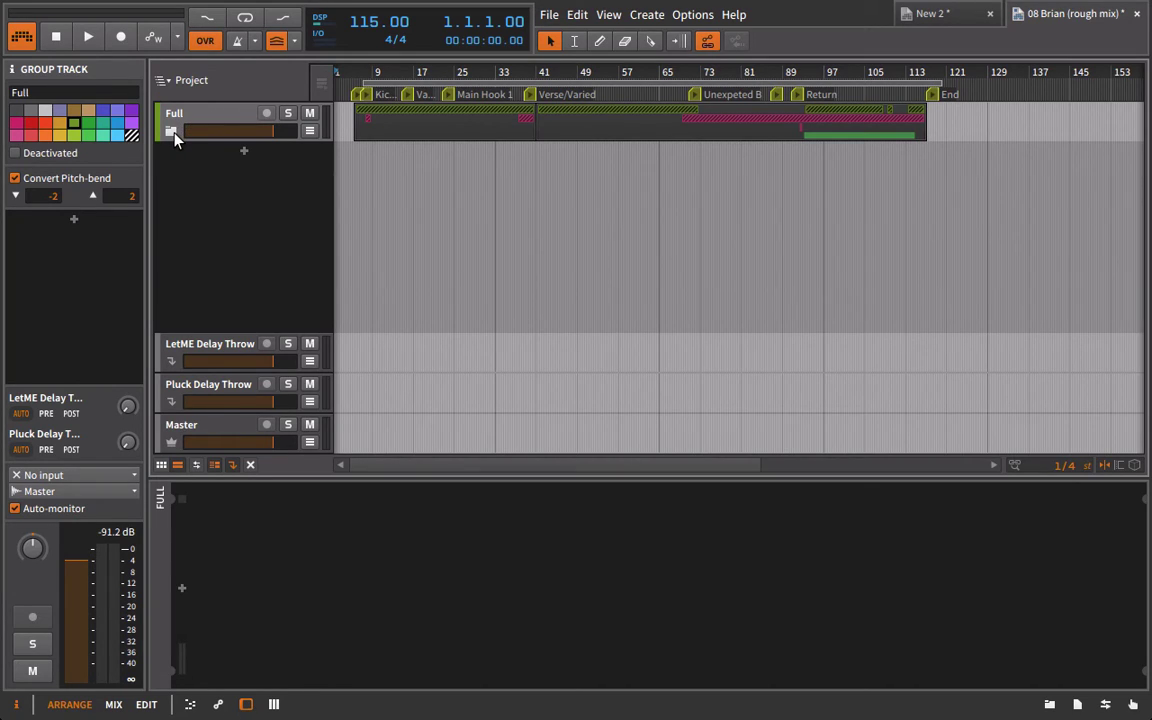
In the mixer view, unfold the Full group and its nested group A, and select the MAIN DRUMS group
key(alt+2)
click(227, 84)
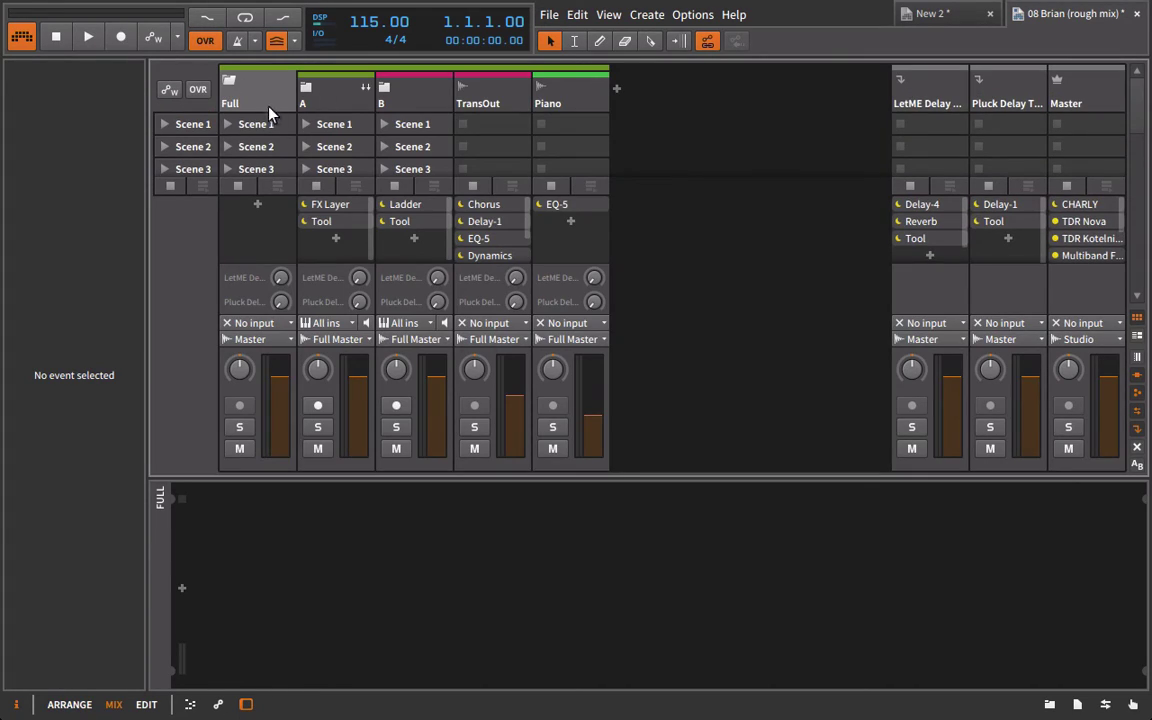
click(339, 106)
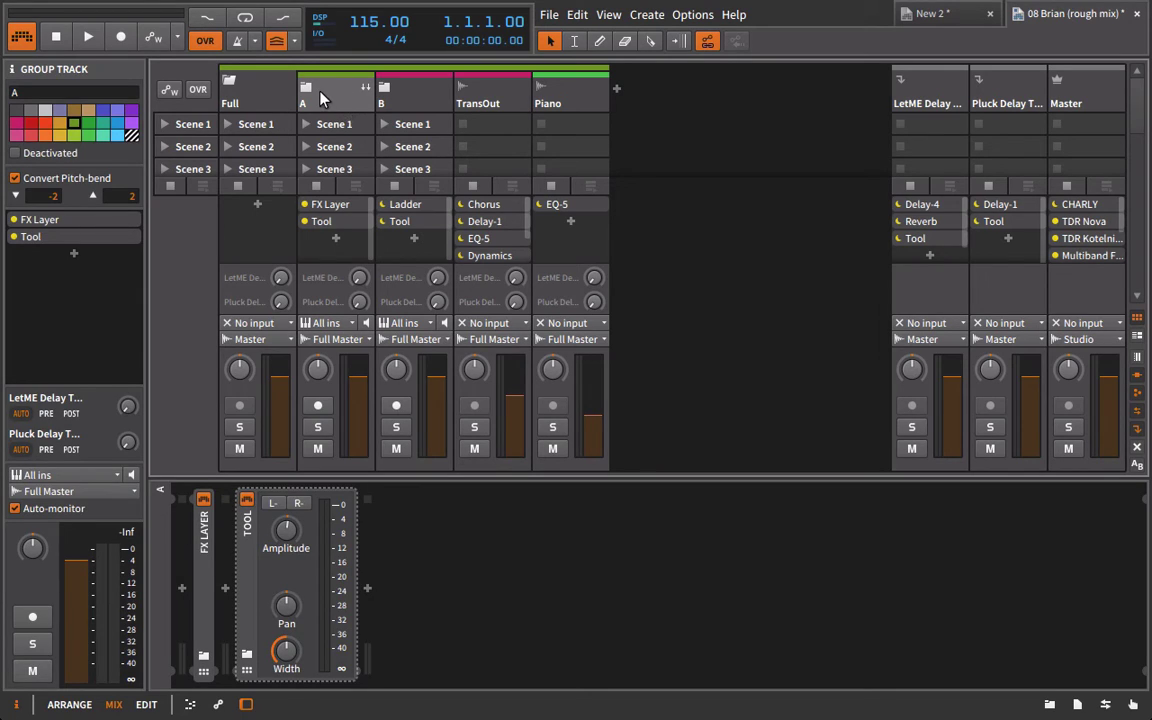
click(306, 87)
click(435, 98)
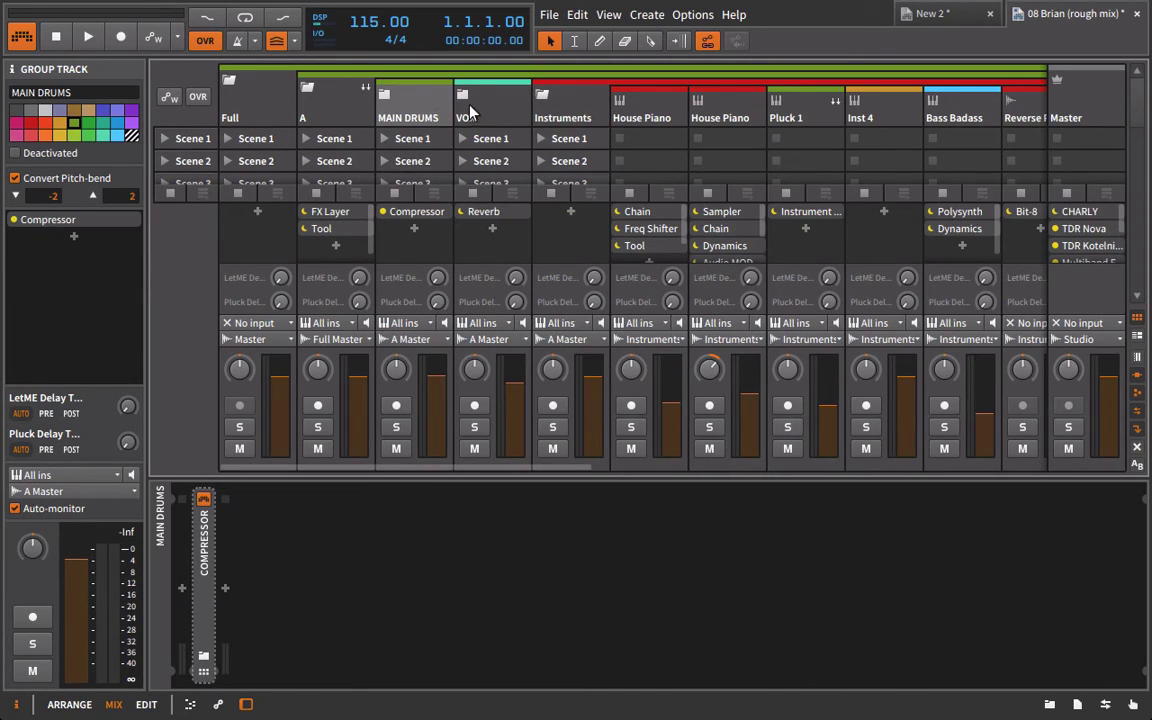
Enter the MAIN DRUMS group in the mixer and select its master track to view the device chain
right_click(428, 117)
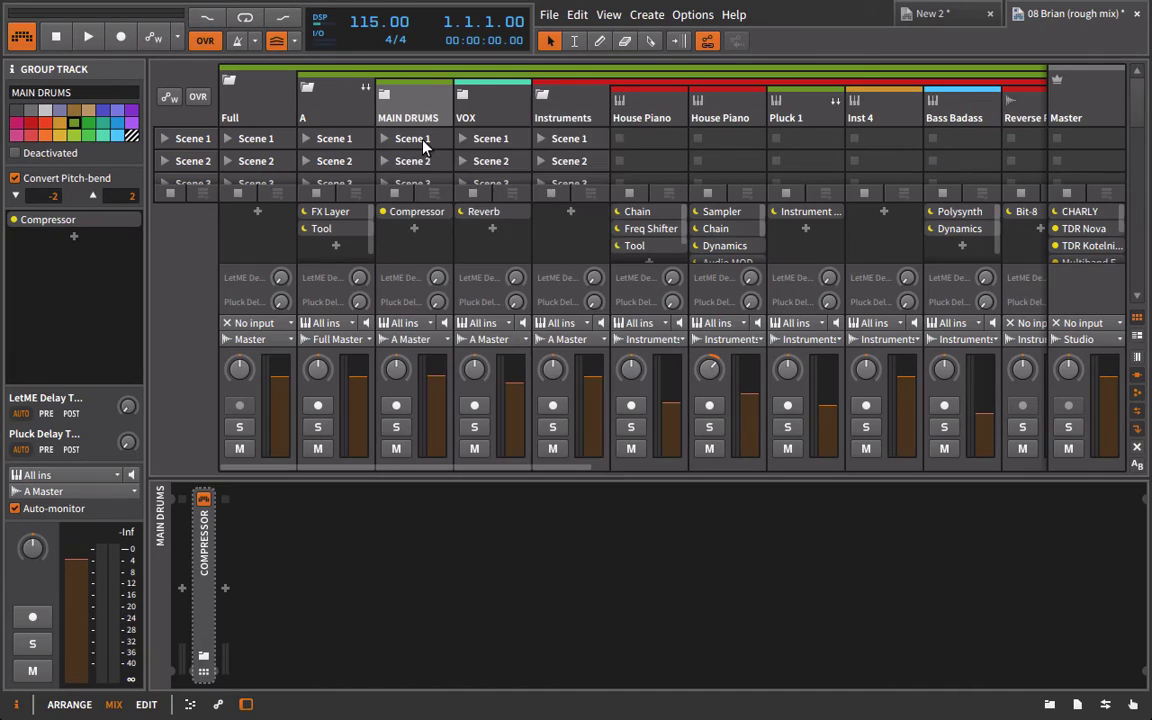
click(421, 138)
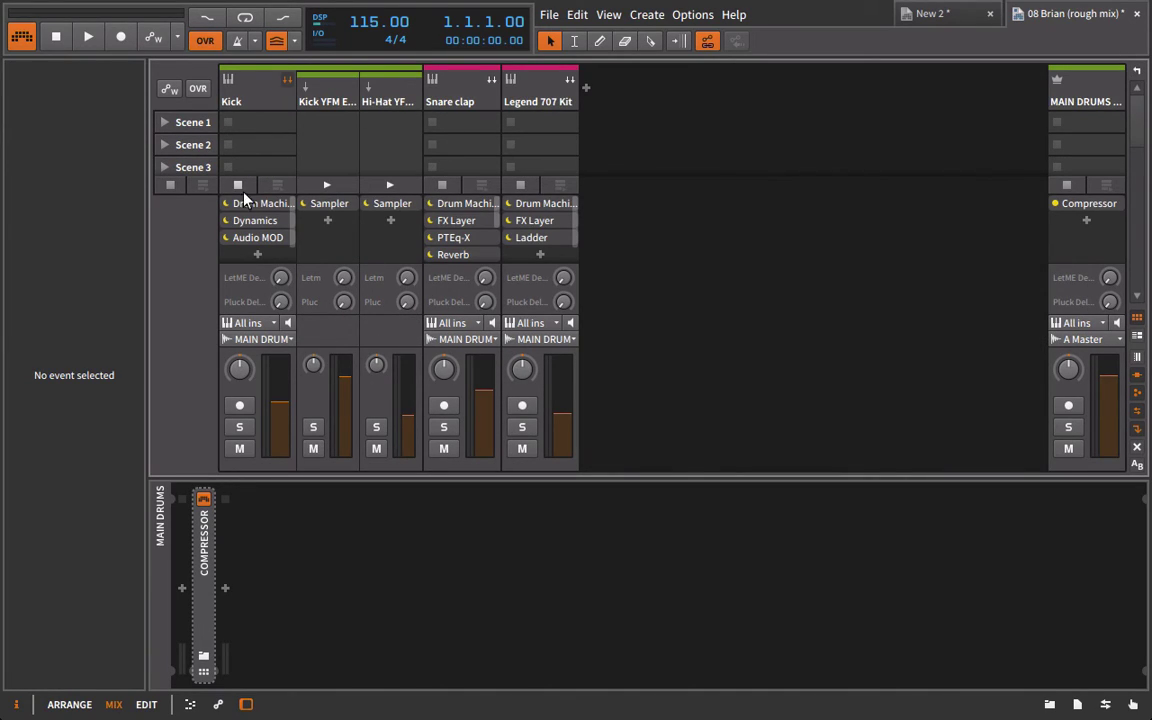
click(1074, 97)
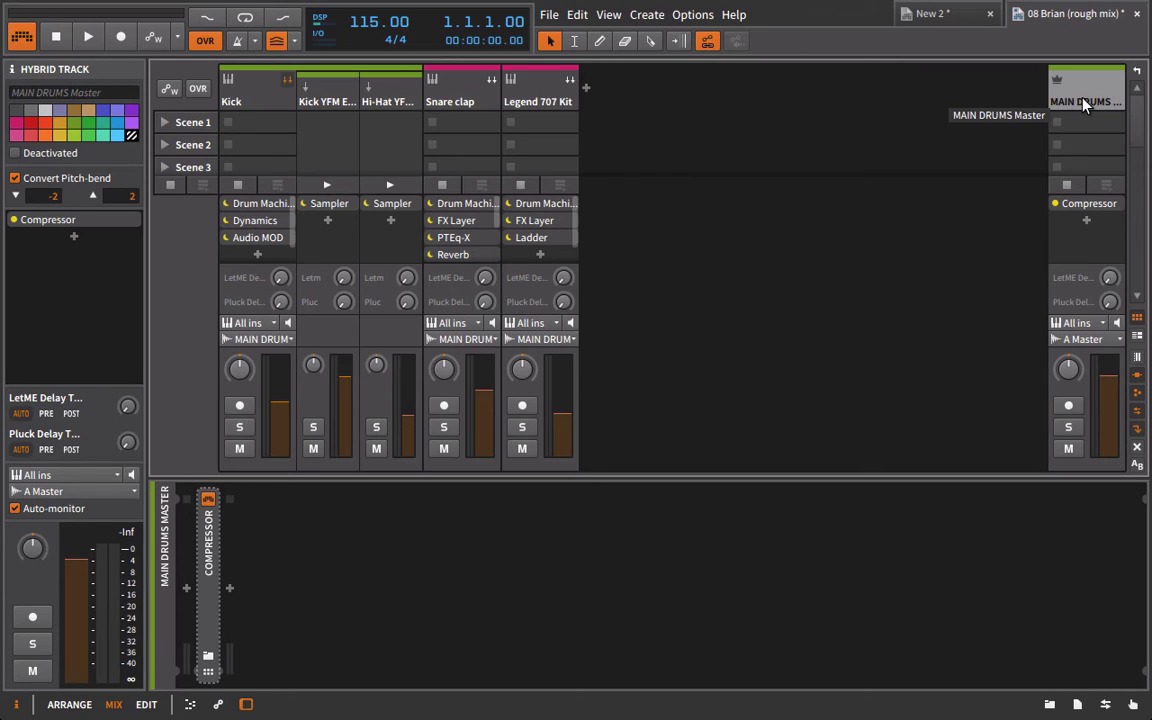
Return to the arranger view and leave MAIN DRUMS through its parent groups A and Full to the Project level
key(alt+1)
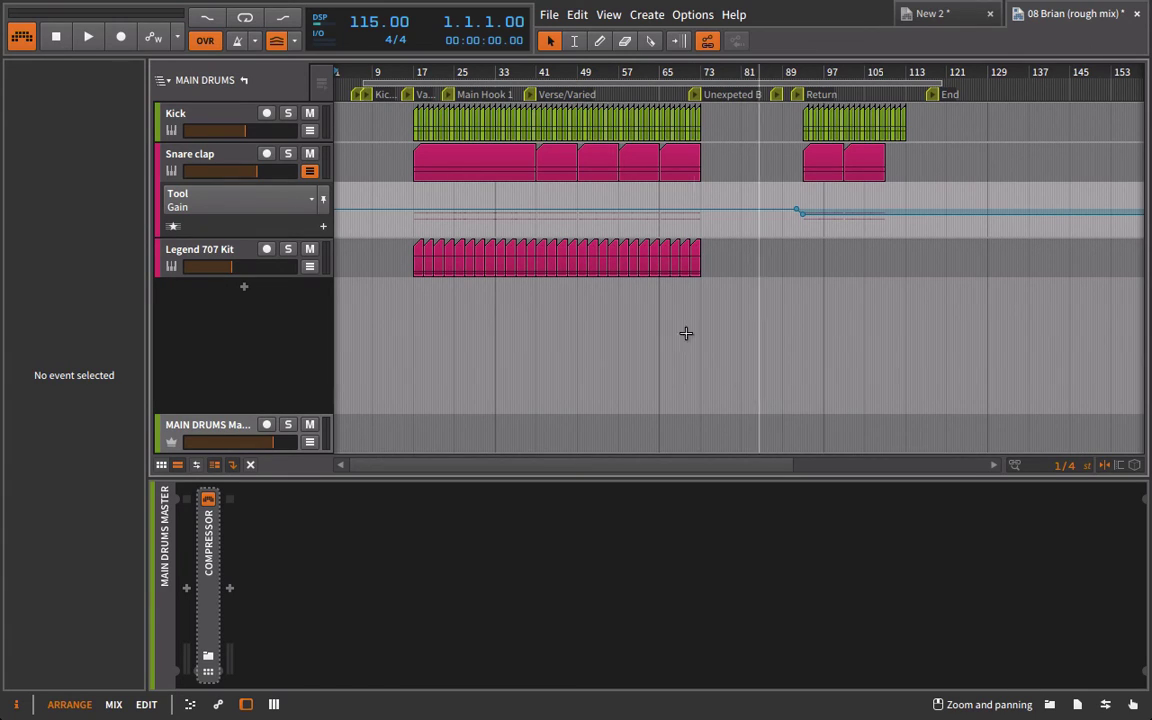
click(246, 82)
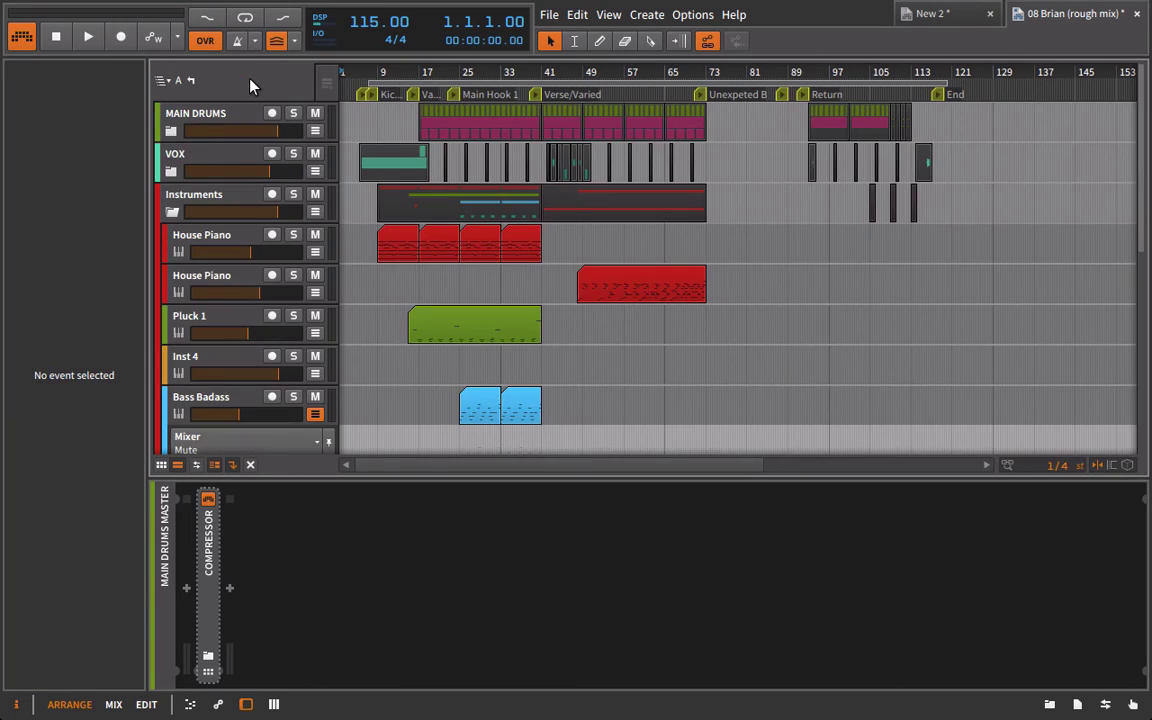
click(194, 78)
click(167, 82)
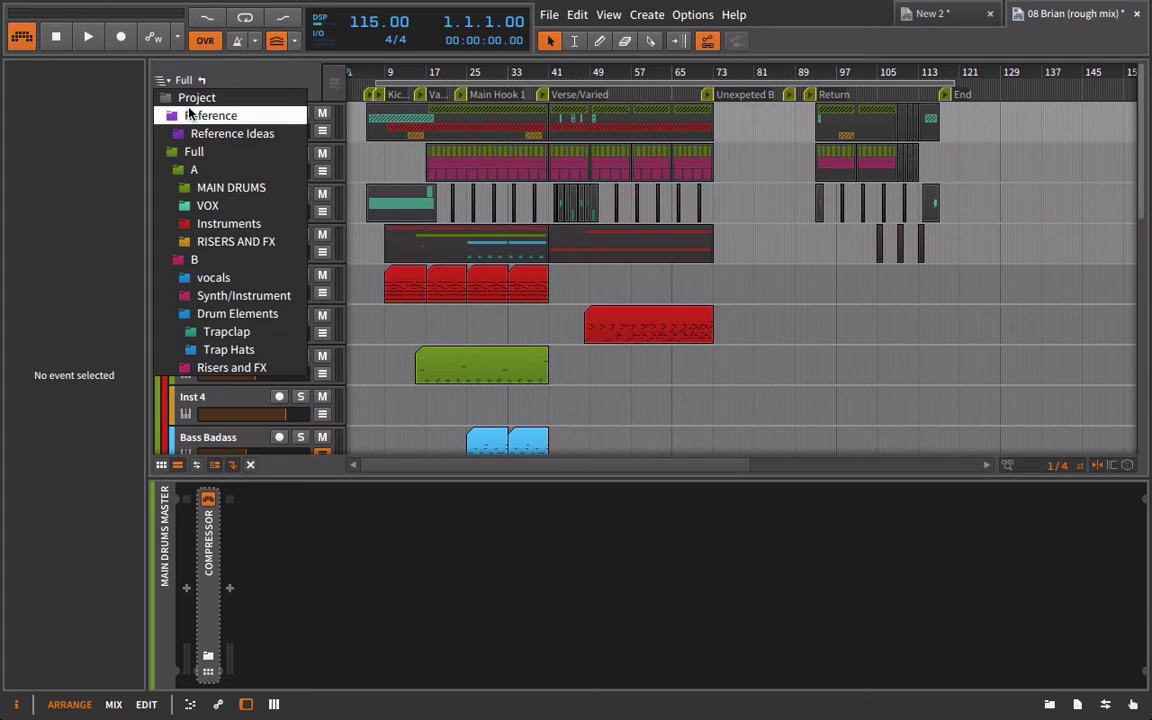
click(191, 100)
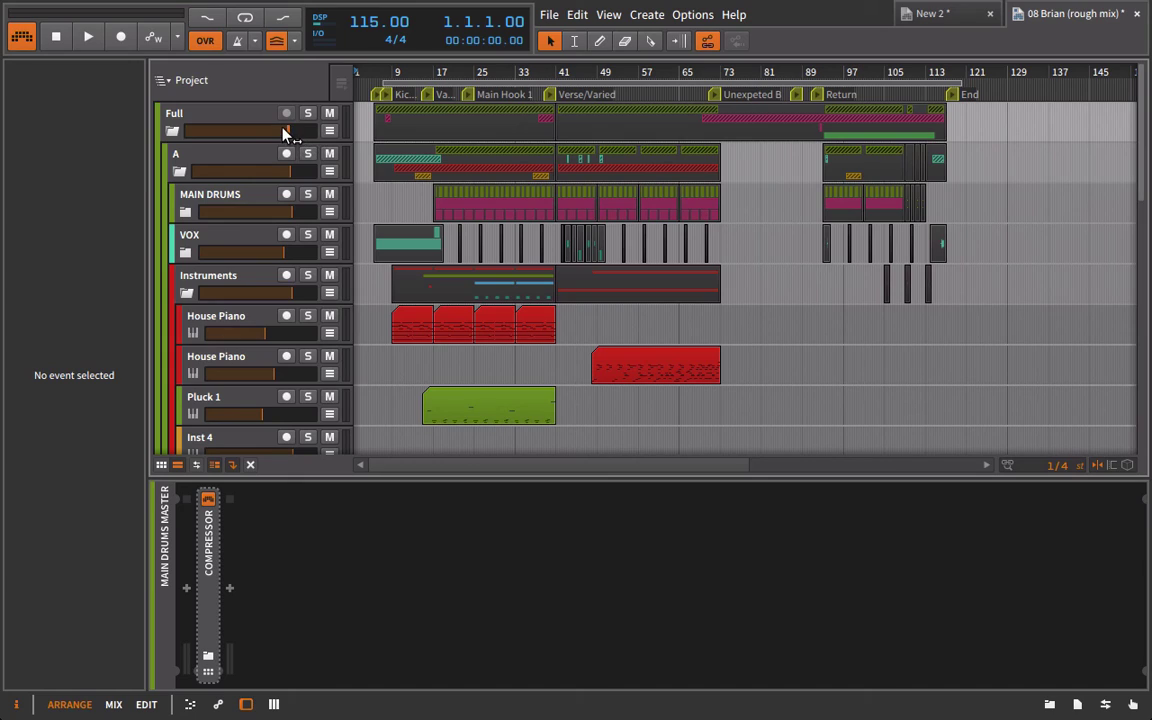
Select the project's Master track, view its device chain, and look back over the nested group tracks
scroll(270, 300, down, 15)
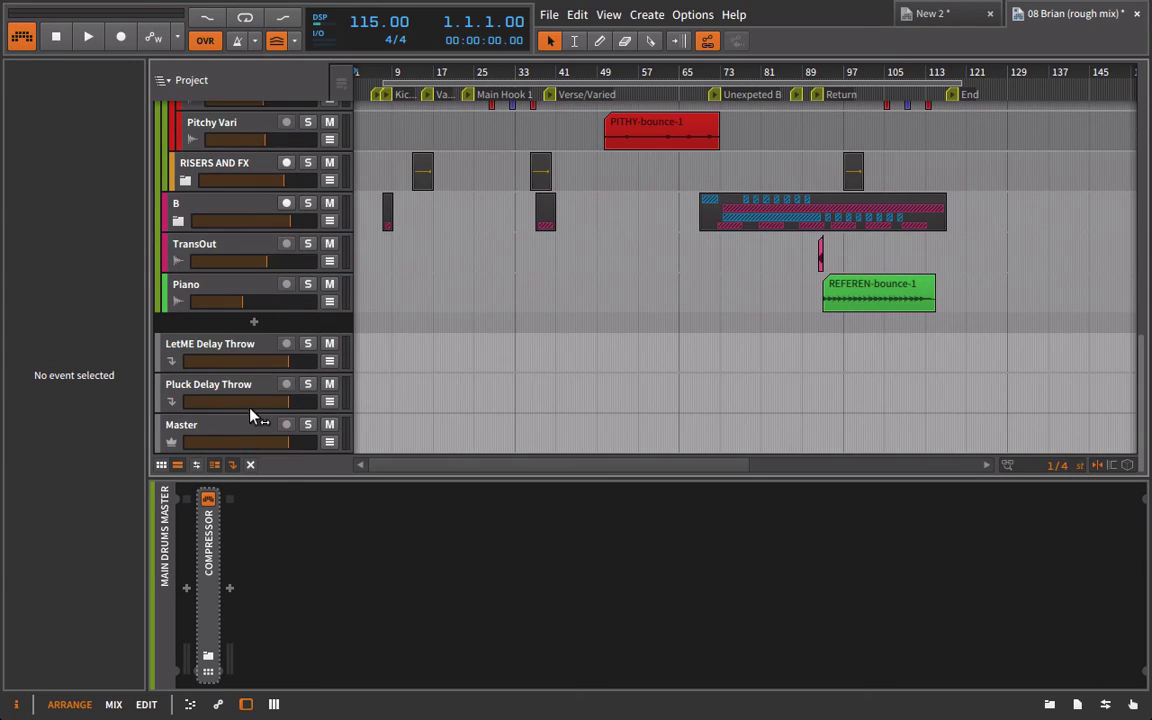
click(240, 427)
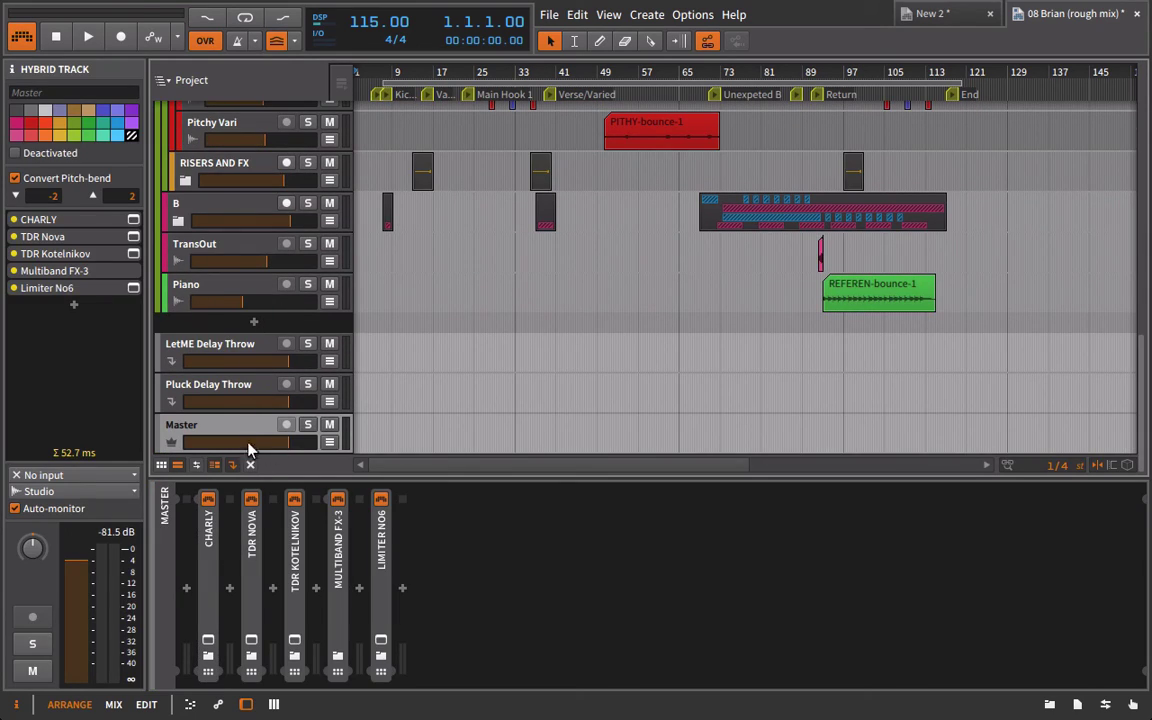
scroll(218, 330, up, 15)
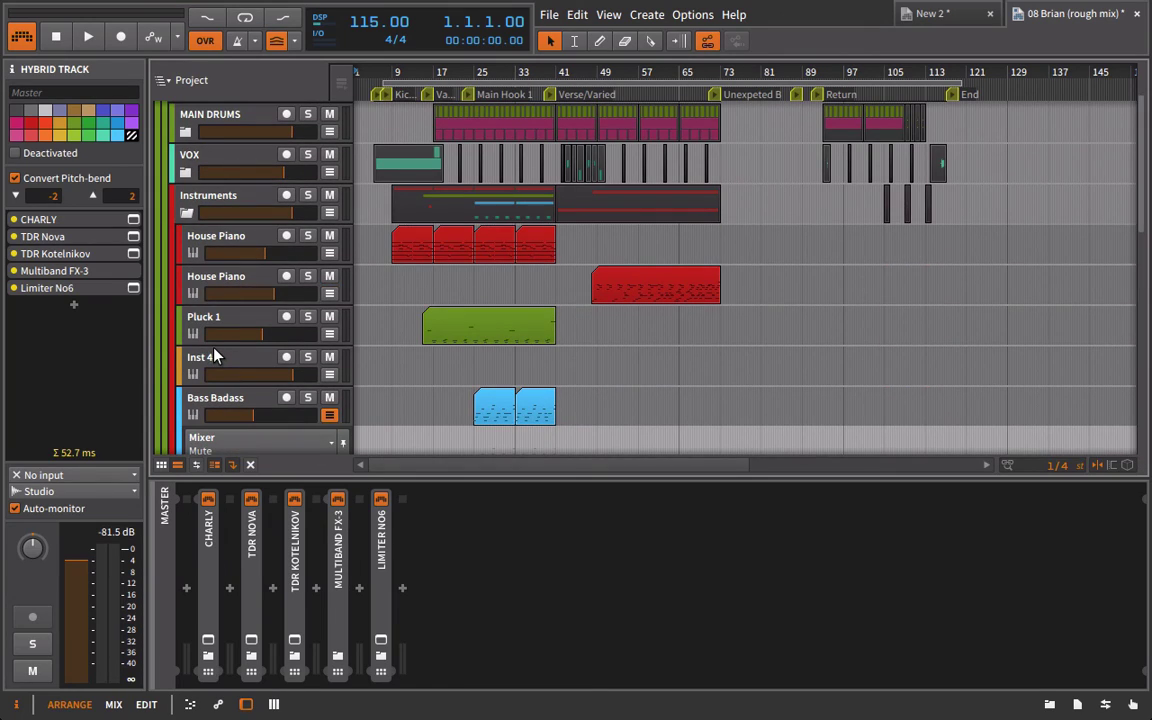